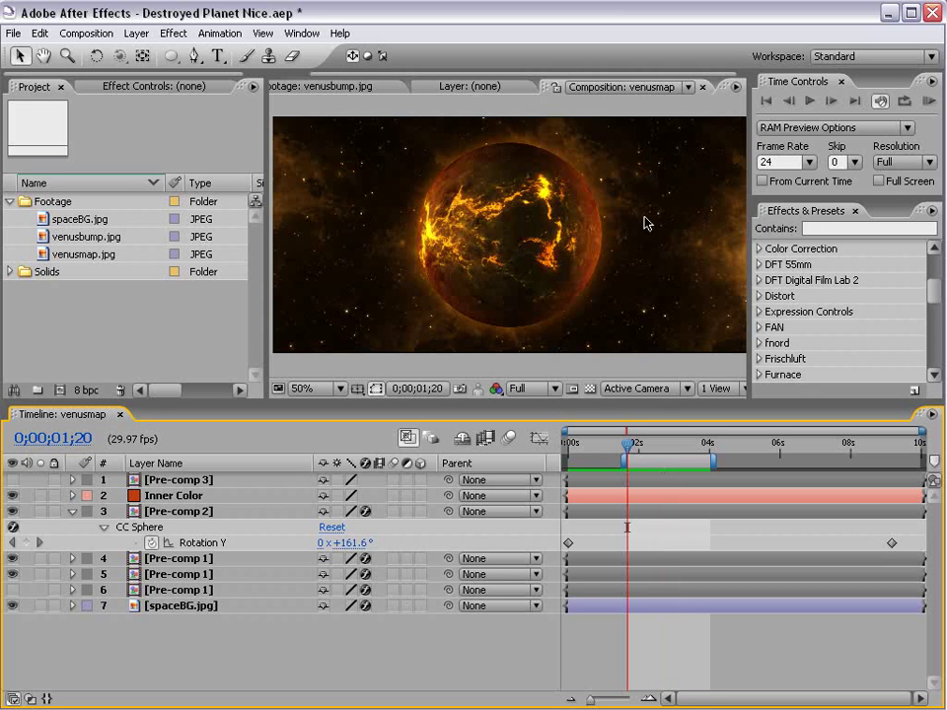
# Preview the planet's rotation and the spaceship flying past, then hide the spaceship layer.
pyautogui.moveTo(628, 444)
pyautogui.mouseDown()
pyautogui.moveTo(695, 446)
pyautogui.moveTo(641, 446)
pyautogui.moveTo(681, 446)
pyautogui.moveTo(689, 456)
pyautogui.moveTo(640, 448)
pyautogui.mouseUp()
pyautogui.press('u')
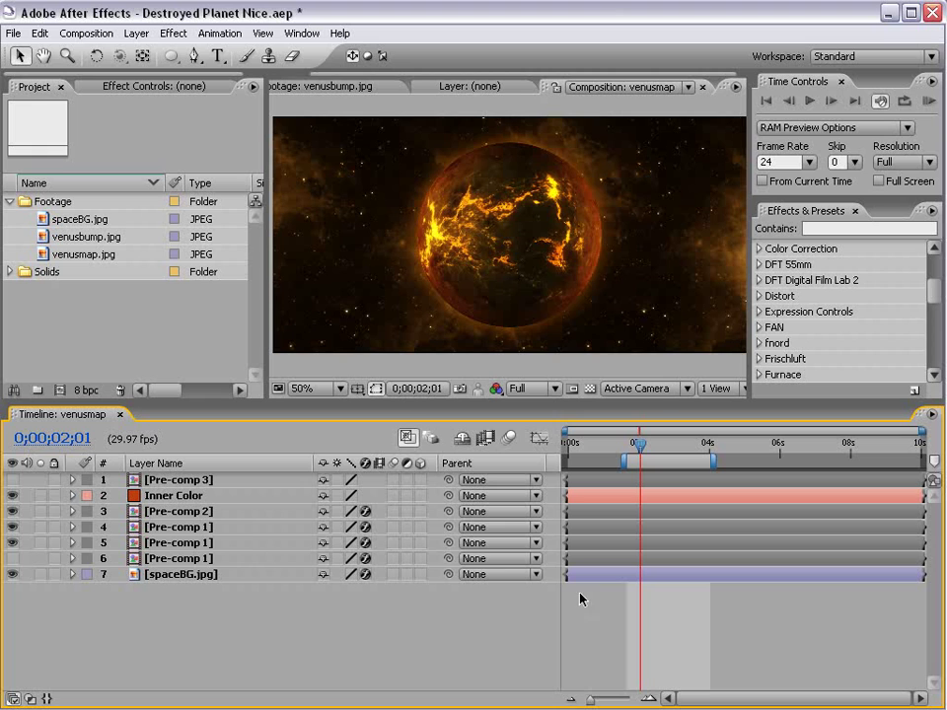
pyautogui.click(11, 479)
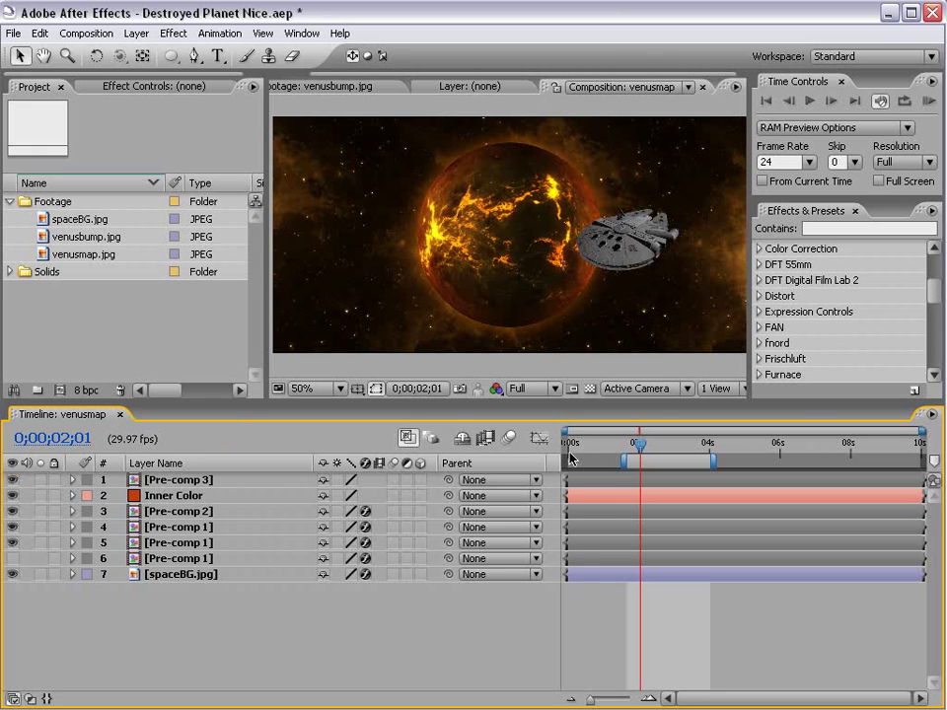
pyautogui.click(578, 446)
pyautogui.moveTo(580, 449); pyautogui.dragTo(664, 447)
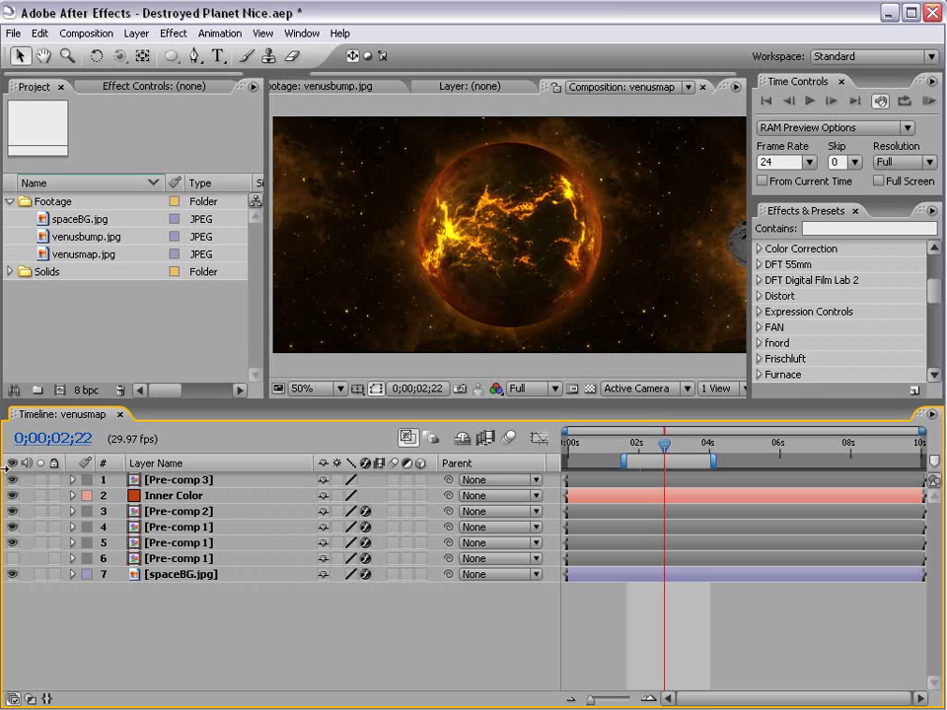
pyautogui.click(12, 481)
# Create a new composition, venusmap 2, from venusmap.jpg and preview the flat map.
pyautogui.click(65, 255)
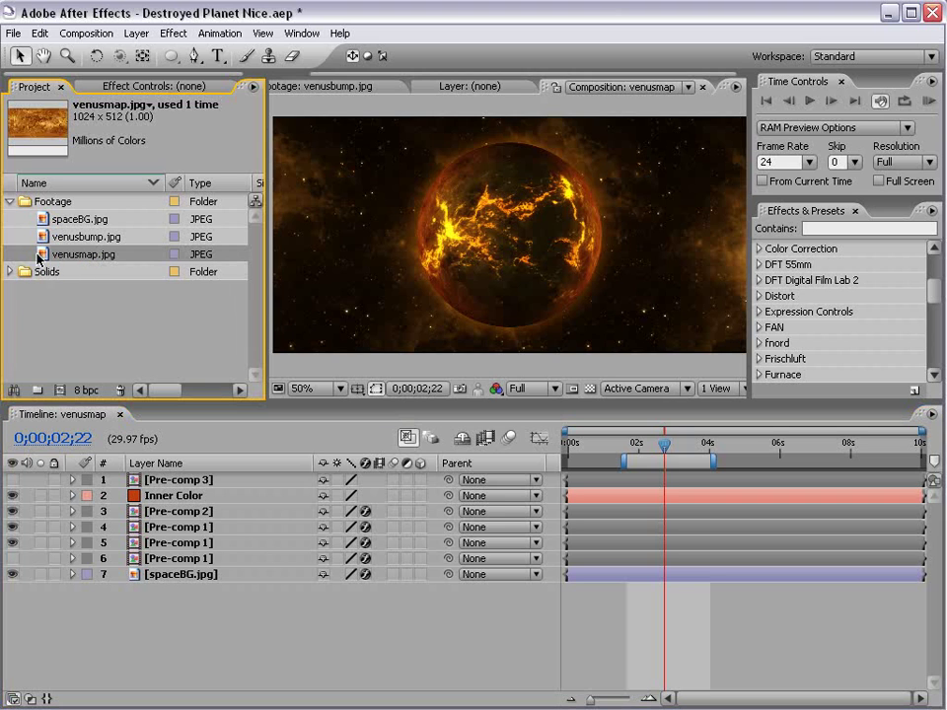
pyautogui.moveTo(92, 254); pyautogui.dragTo(60, 396)
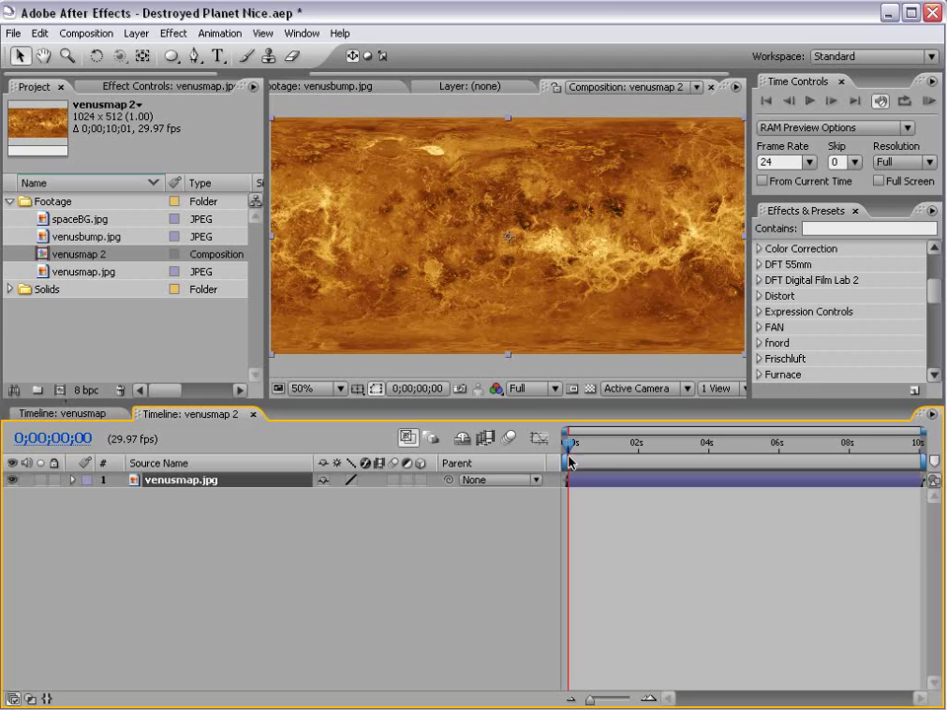
pyautogui.moveTo(570, 464)
pyautogui.mouseDown()
pyautogui.moveTo(670, 450)
pyautogui.moveTo(575, 453)
pyautogui.mouseUp()
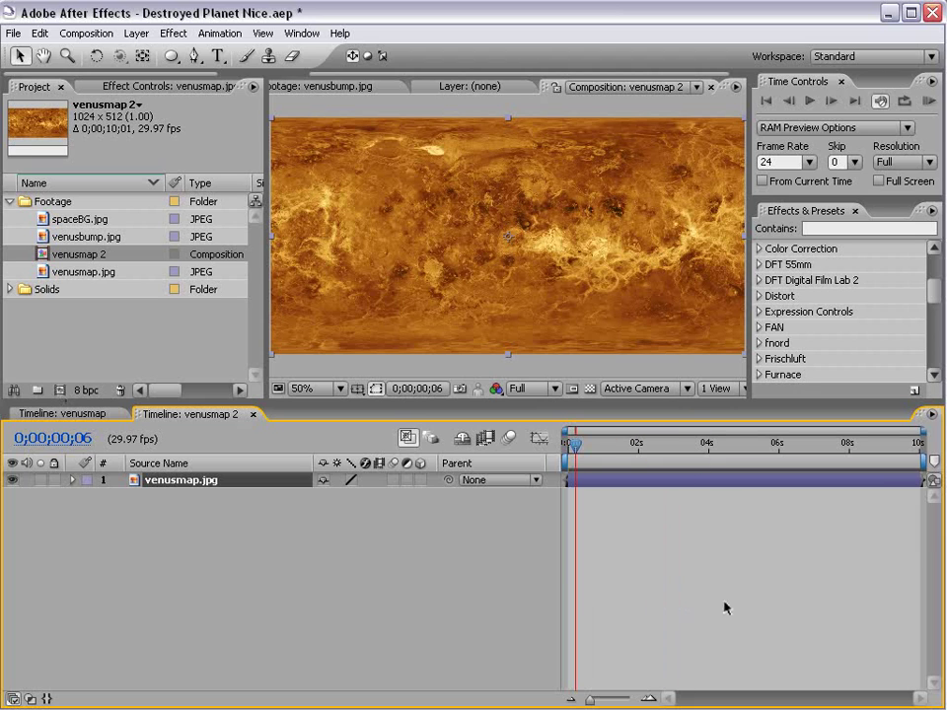
pyautogui.click(524, 268)
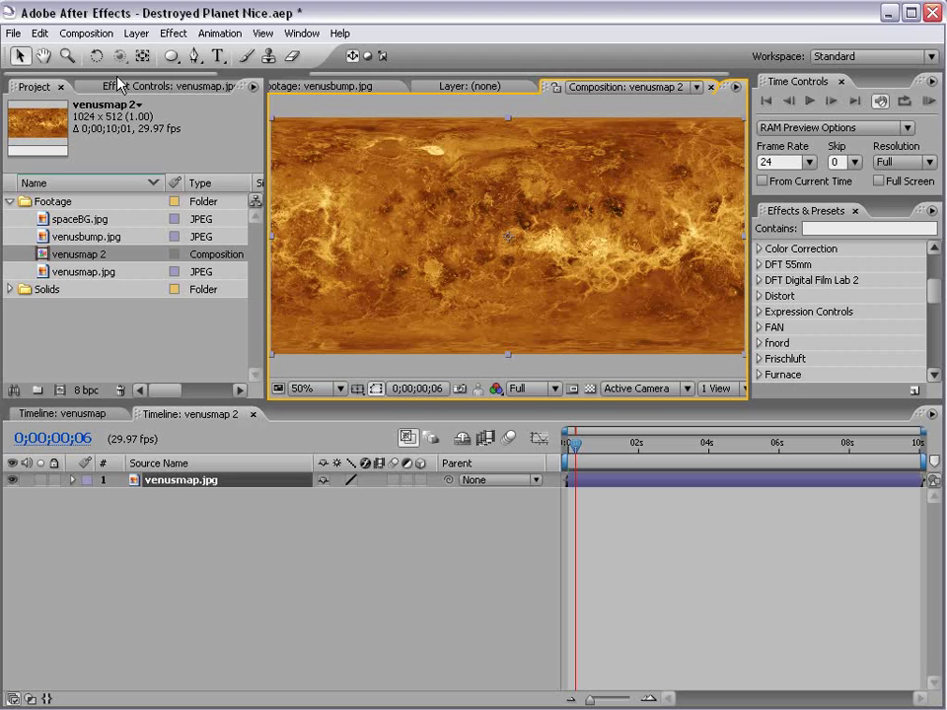
# Pre-compose the venusmap.jpg layer into a new composition named Map.
pyautogui.click(136, 33)
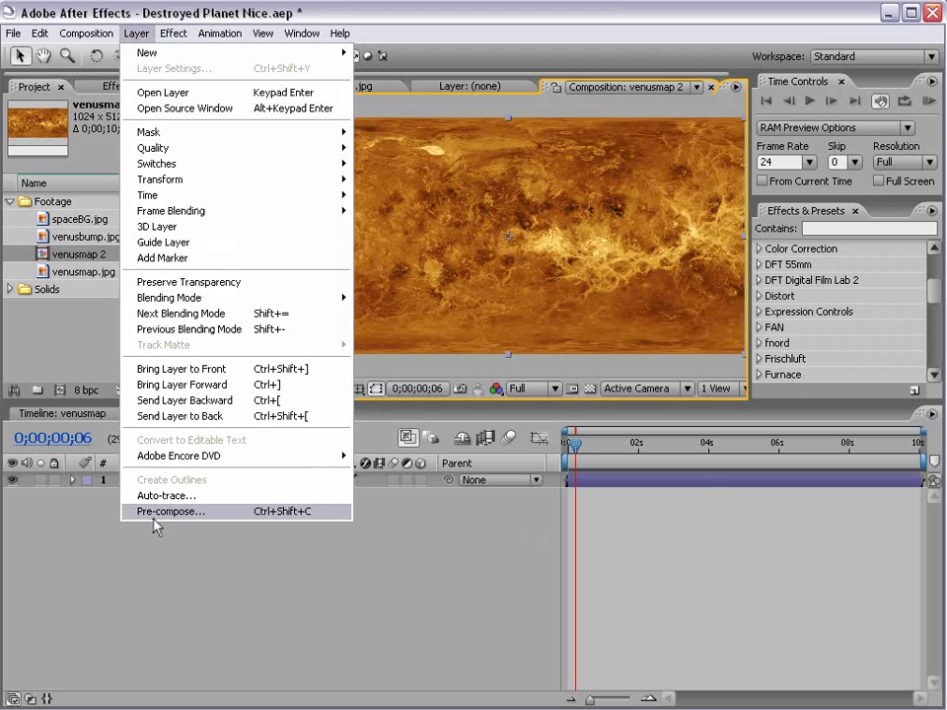
pyautogui.click(189, 512)
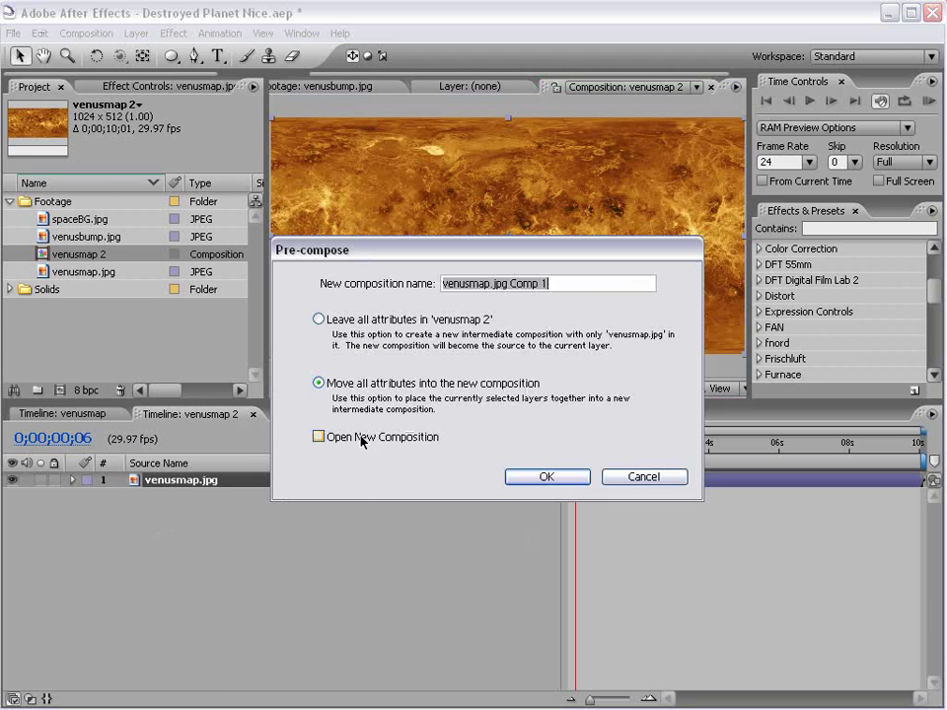
pyautogui.click(301, 286)
pyautogui.write('Map')
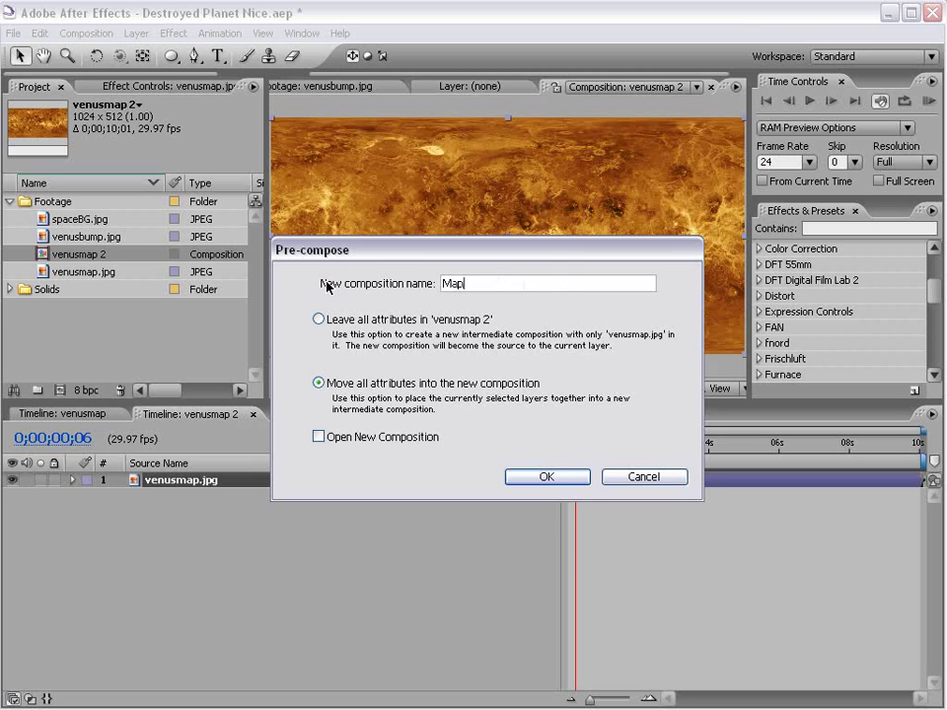
pyautogui.click(545, 477)
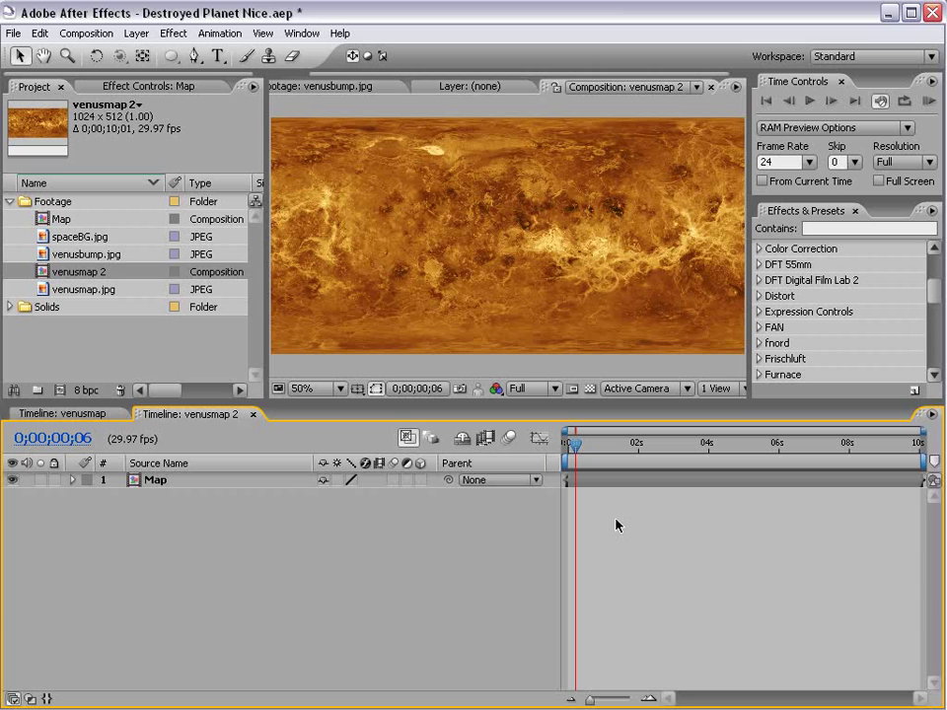
# Inside the Map comp, apply Hue/Saturation to venusmap.jpg with Saturation -42 and Lightness -48.
pyautogui.doubleClick(581, 481)
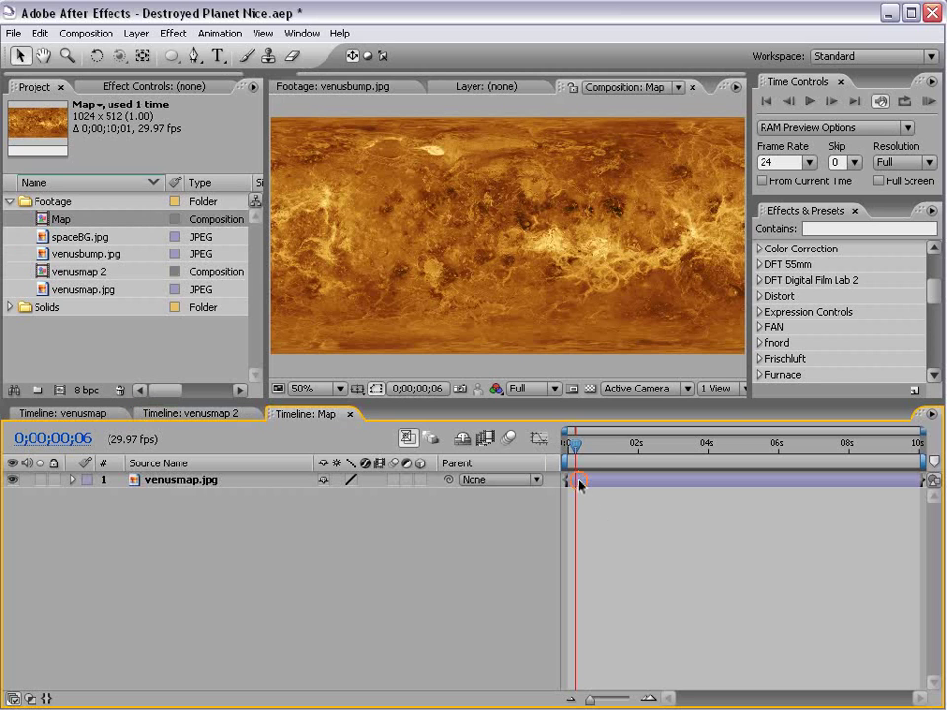
pyautogui.click(187, 414)
pyautogui.click(300, 414)
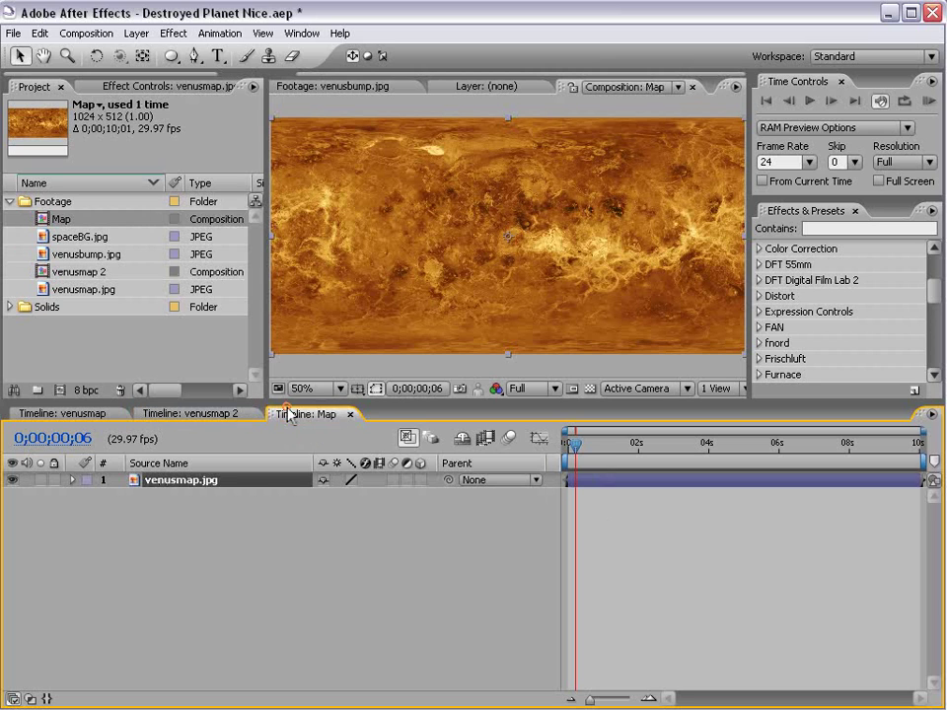
pyautogui.click(590, 483)
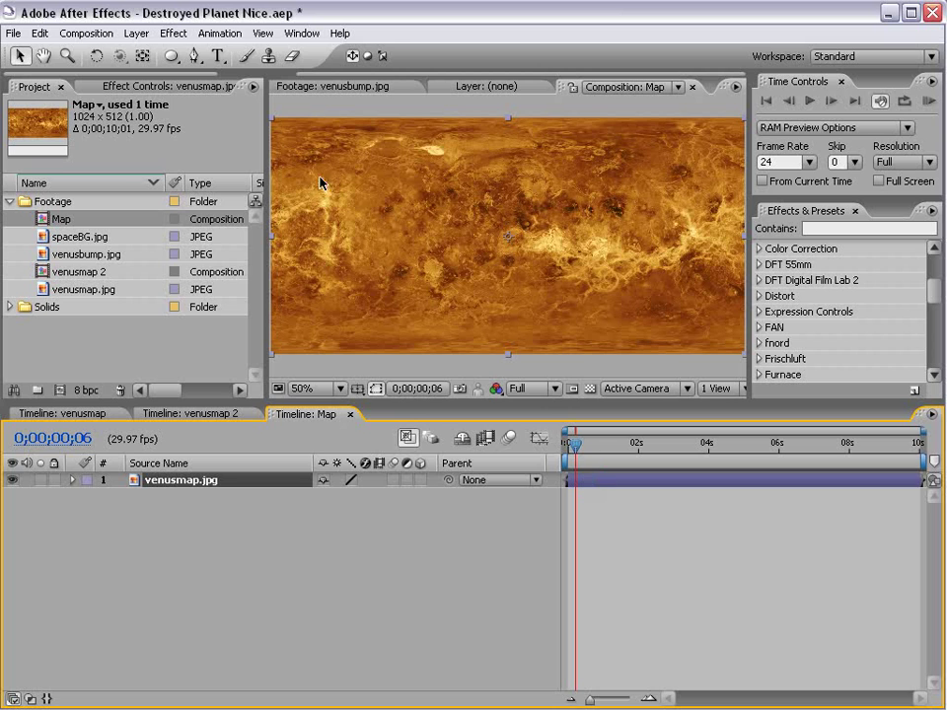
pyautogui.click(173, 33)
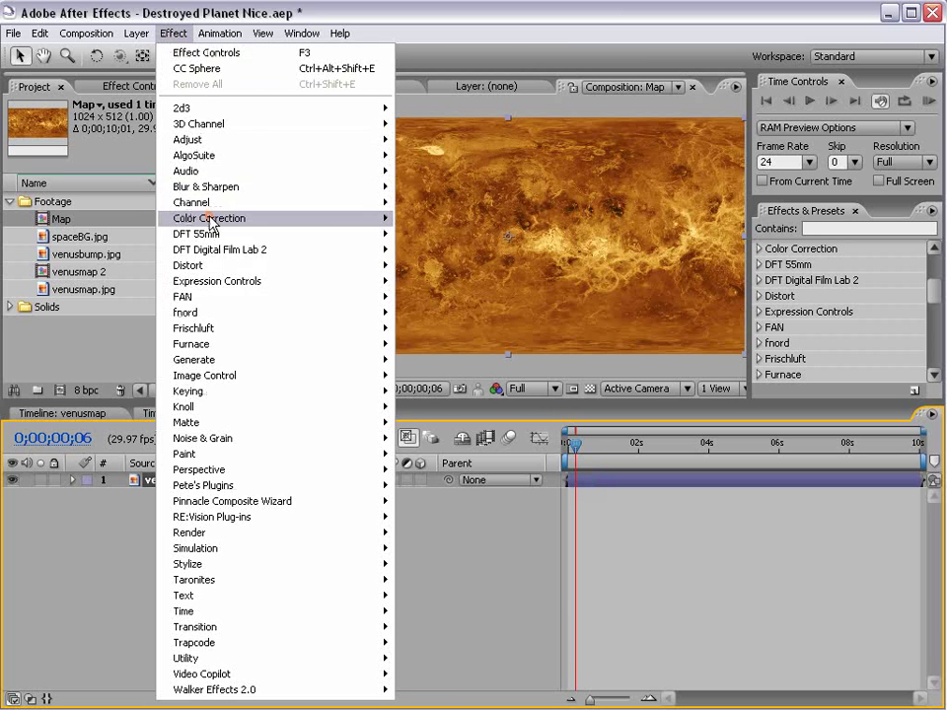
pyautogui.moveTo(209, 219)
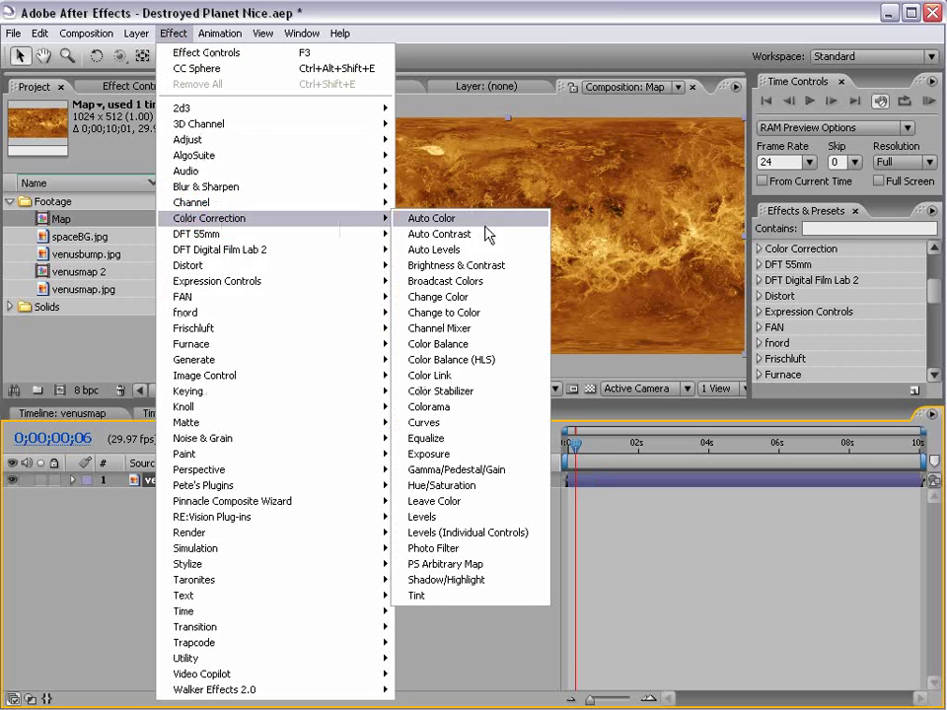
pyautogui.click(483, 485)
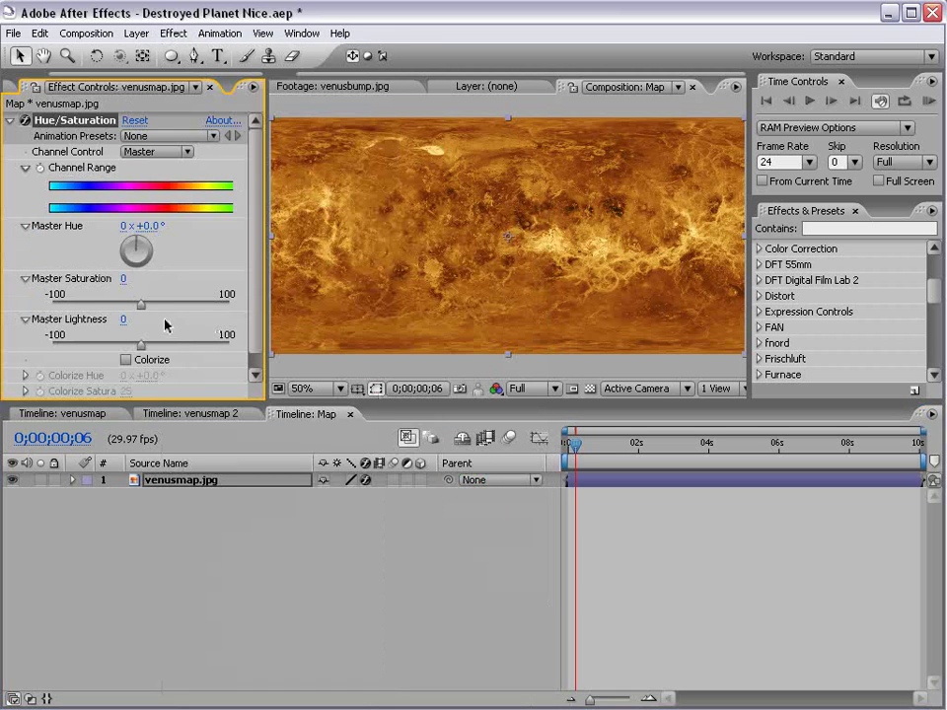
pyautogui.moveTo(141, 305); pyautogui.dragTo(104, 309)
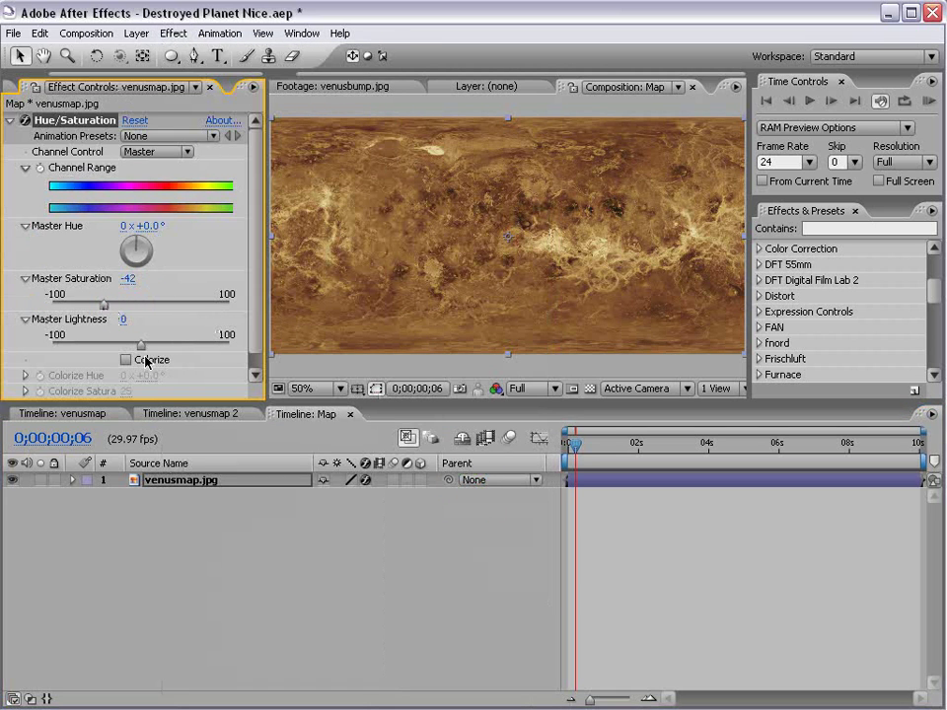
pyautogui.moveTo(142, 346); pyautogui.dragTo(98, 345)
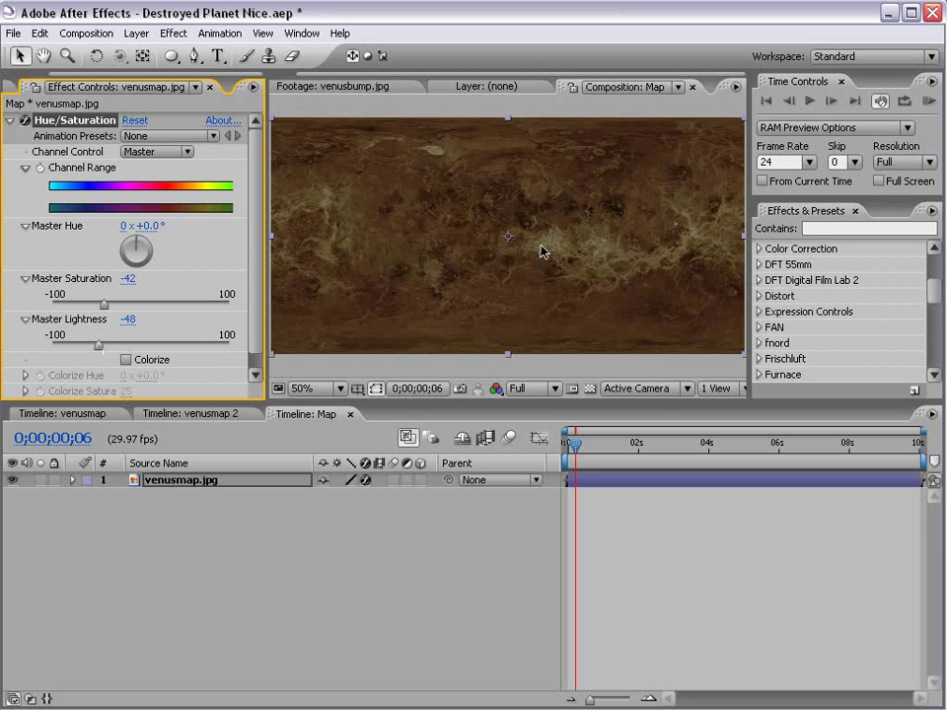
# In venusmap 2, find CC Sphere by searching 'cc sph' and apply it to the Map layer.
pyautogui.click(215, 414)
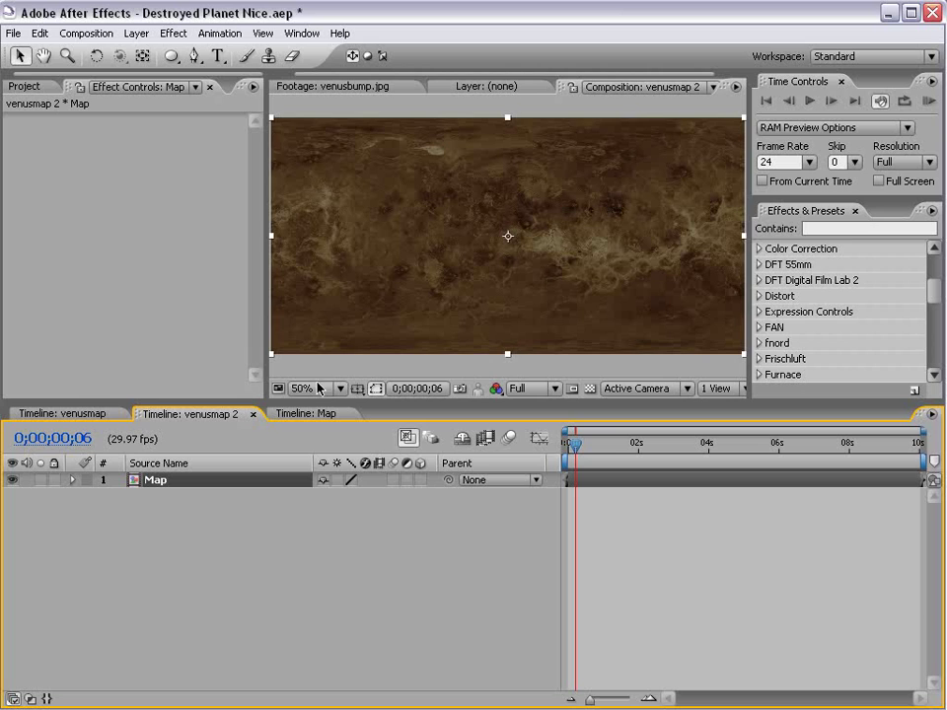
pyautogui.click(404, 286)
pyautogui.click(827, 229)
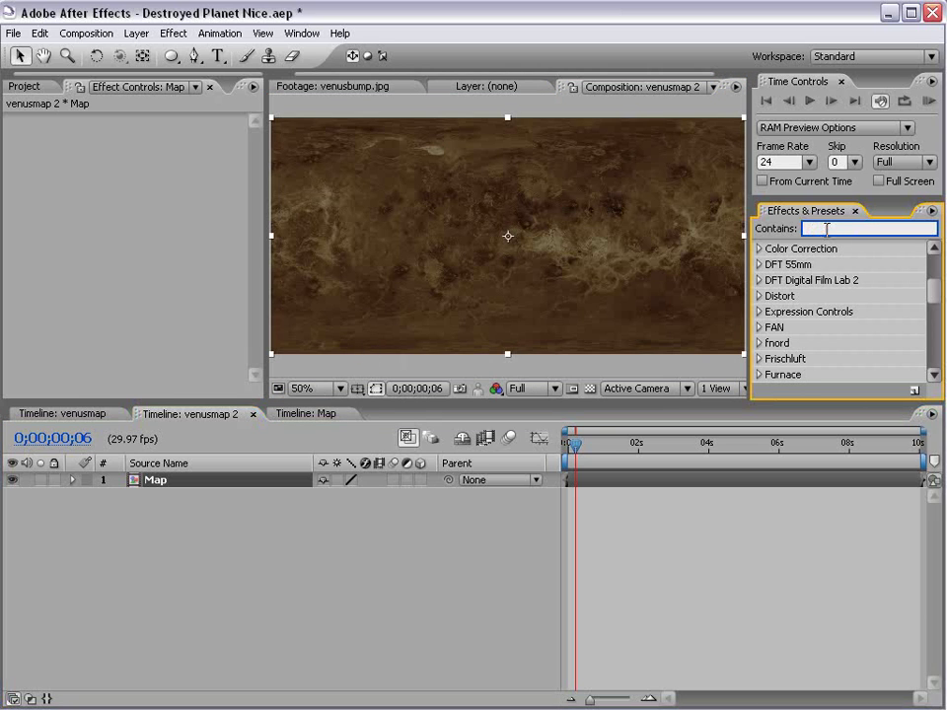
pyautogui.write('cc sph')
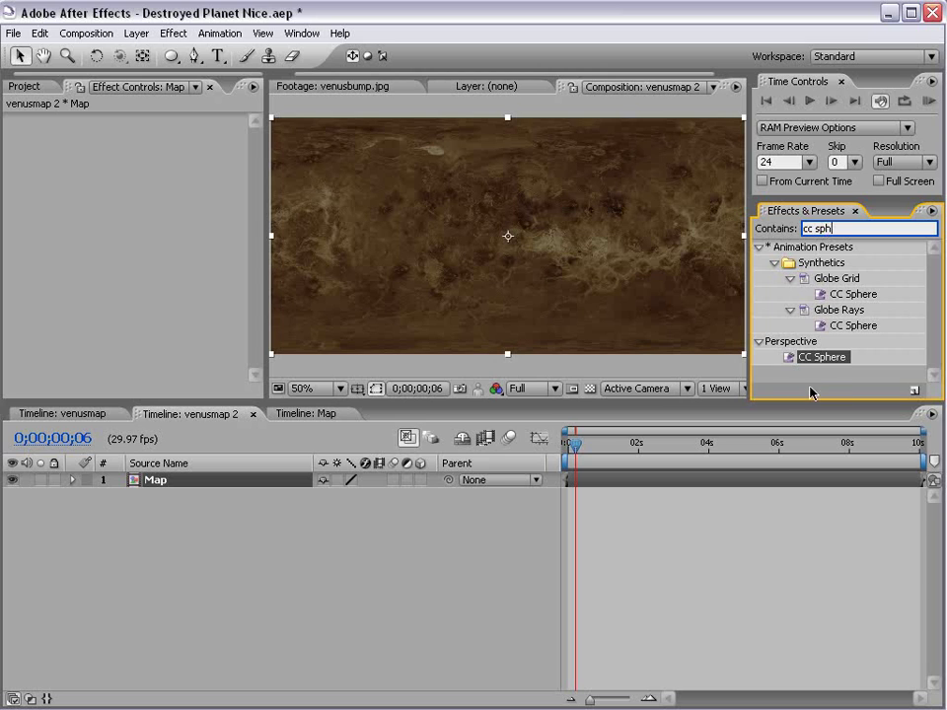
pyautogui.click(823, 359)
pyautogui.moveTo(822, 363); pyautogui.dragTo(538, 481)
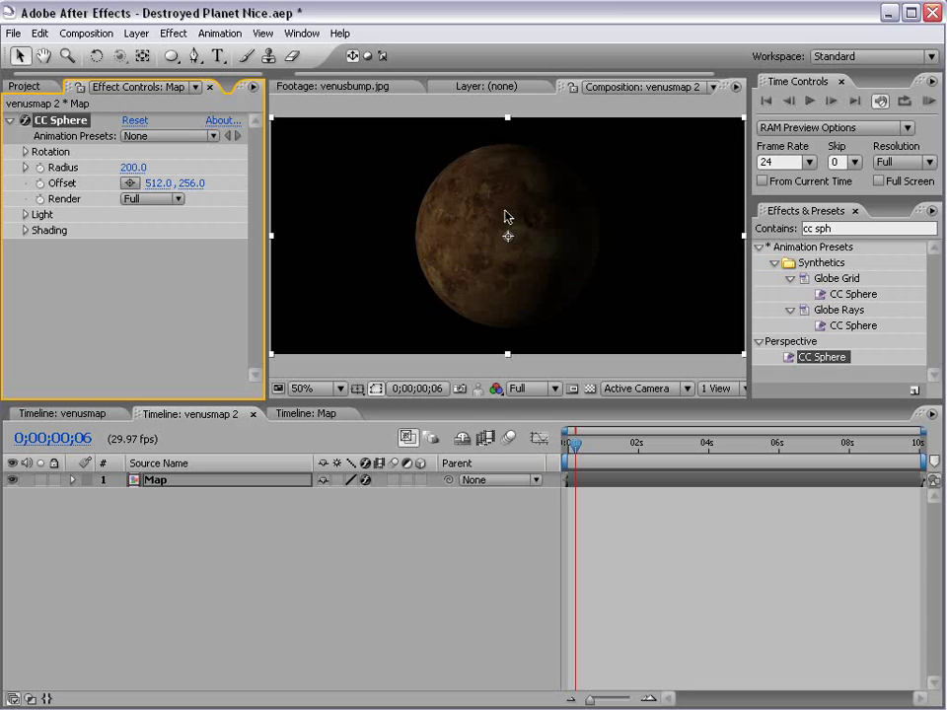
pyautogui.click(218, 530)
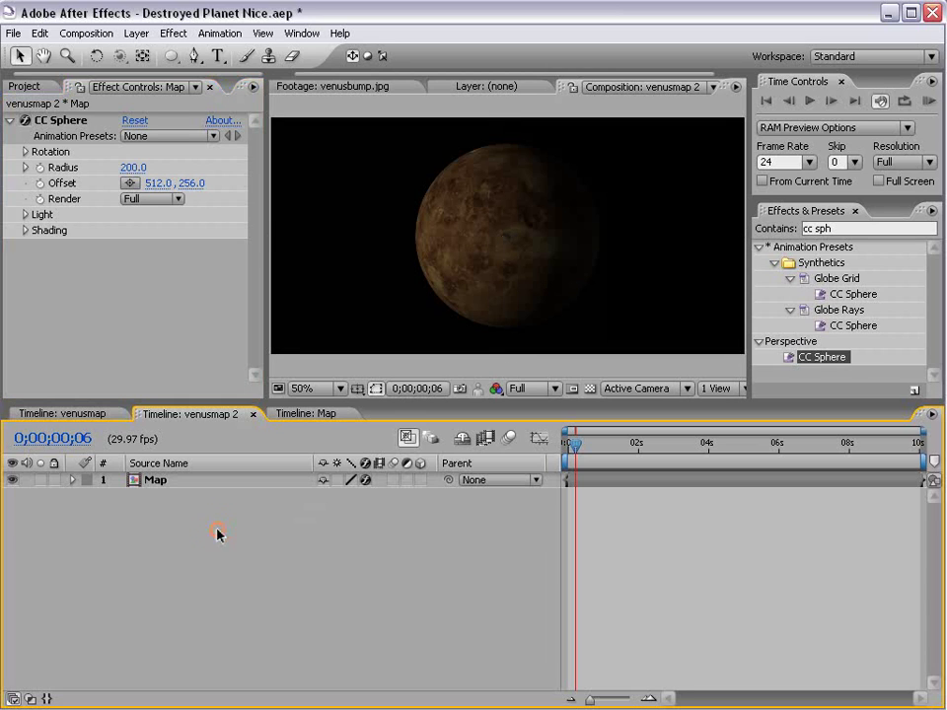
# Duplicate the Map sphere layer and light it from the right with a lower light height.
pyautogui.click(163, 479)
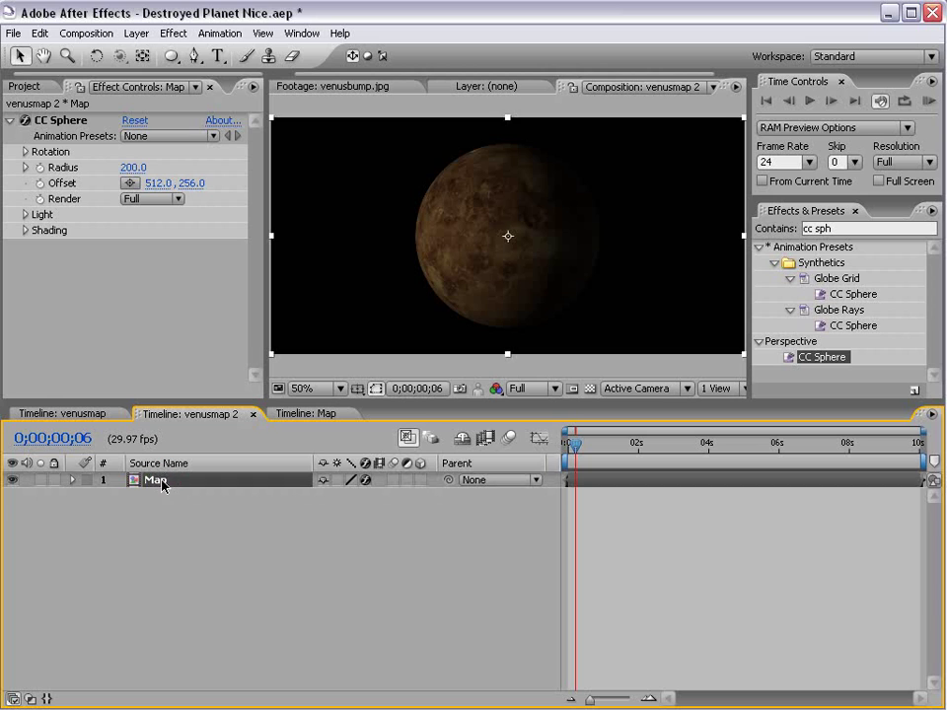
pyautogui.hotkey('ctrl', 'd')
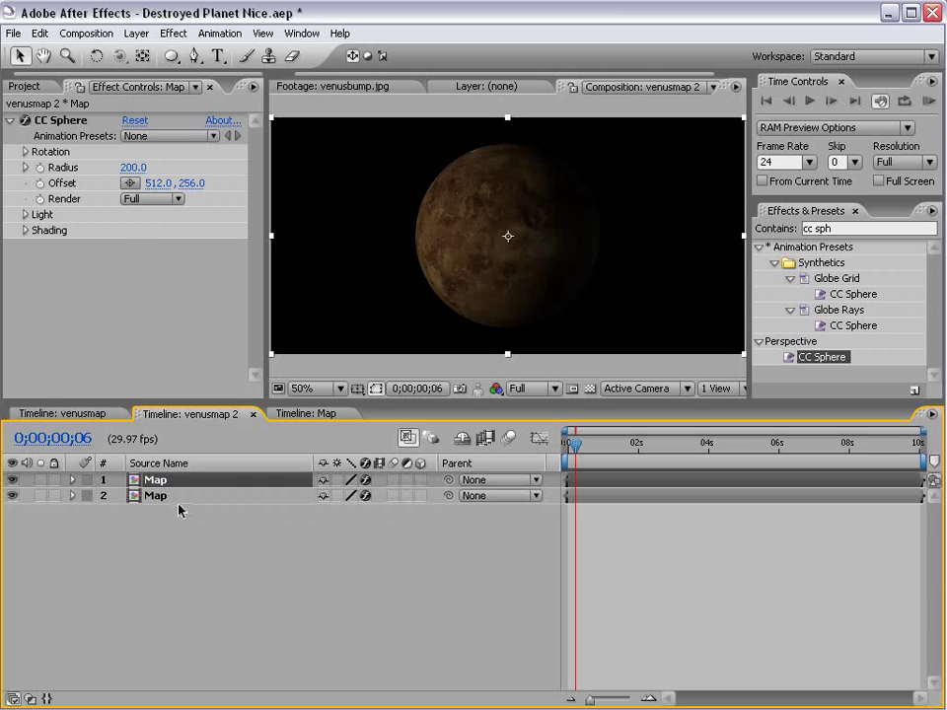
pyautogui.click(25, 215)
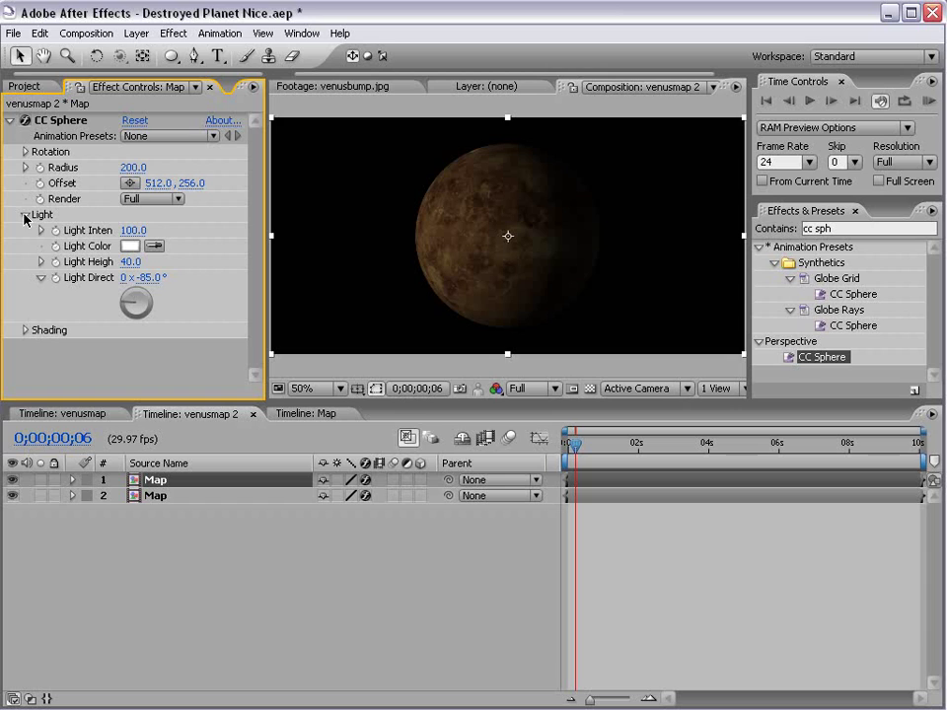
pyautogui.click(151, 309)
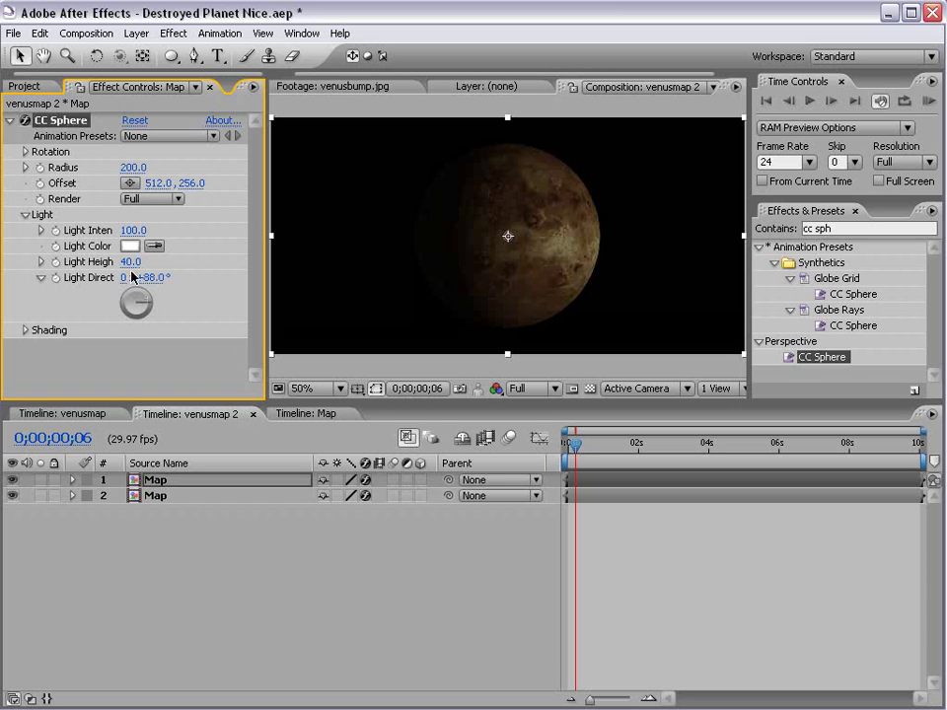
pyautogui.moveTo(129, 261); pyautogui.dragTo(173, 226)
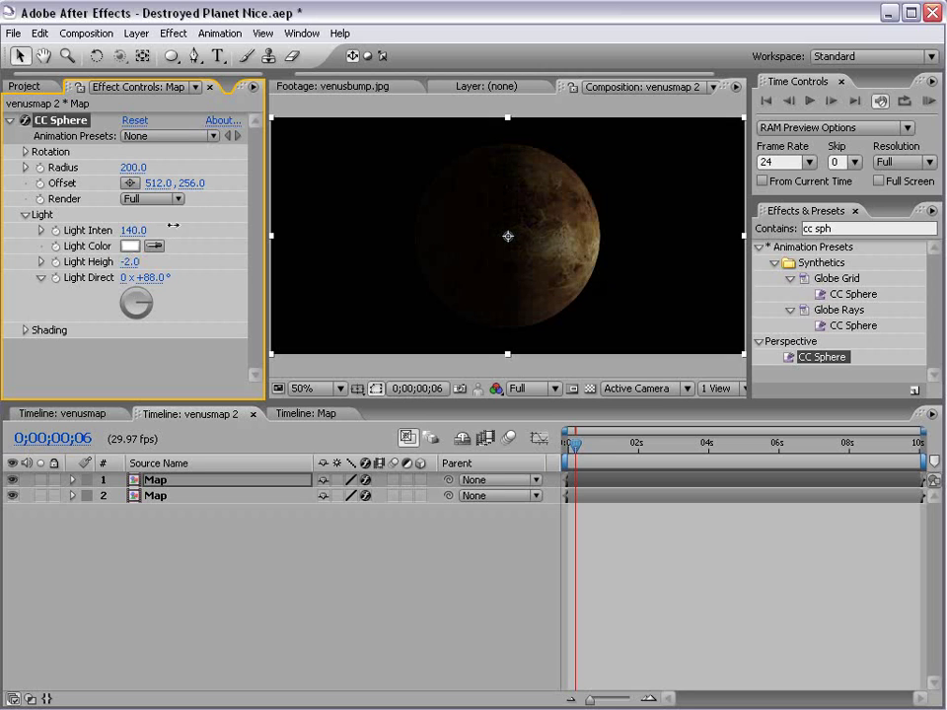
# Set the top Map layer's blending mode to Screen and its light height to -40.
pyautogui.click(192, 480)
pyautogui.press('F4')
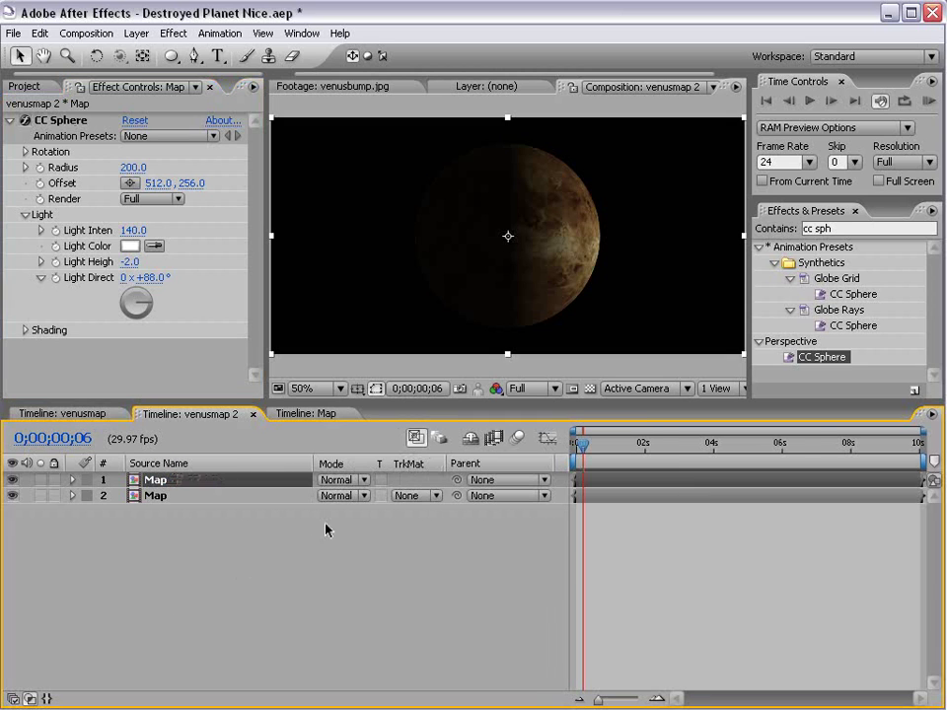
pyautogui.click(336, 481)
pyautogui.click(362, 658)
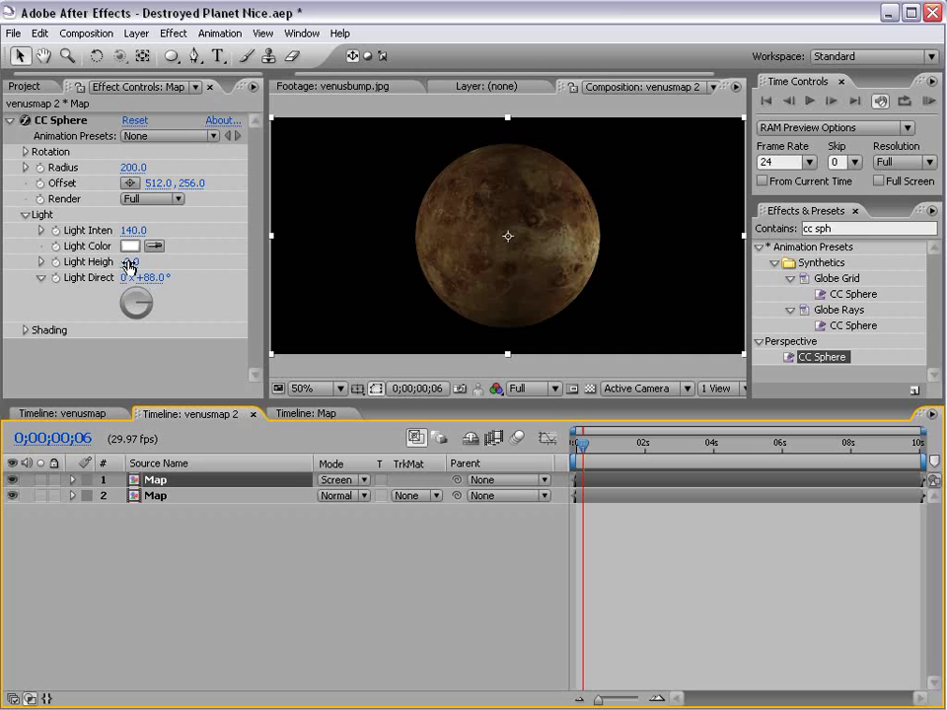
pyautogui.moveTo(131, 264); pyautogui.dragTo(98, 263)
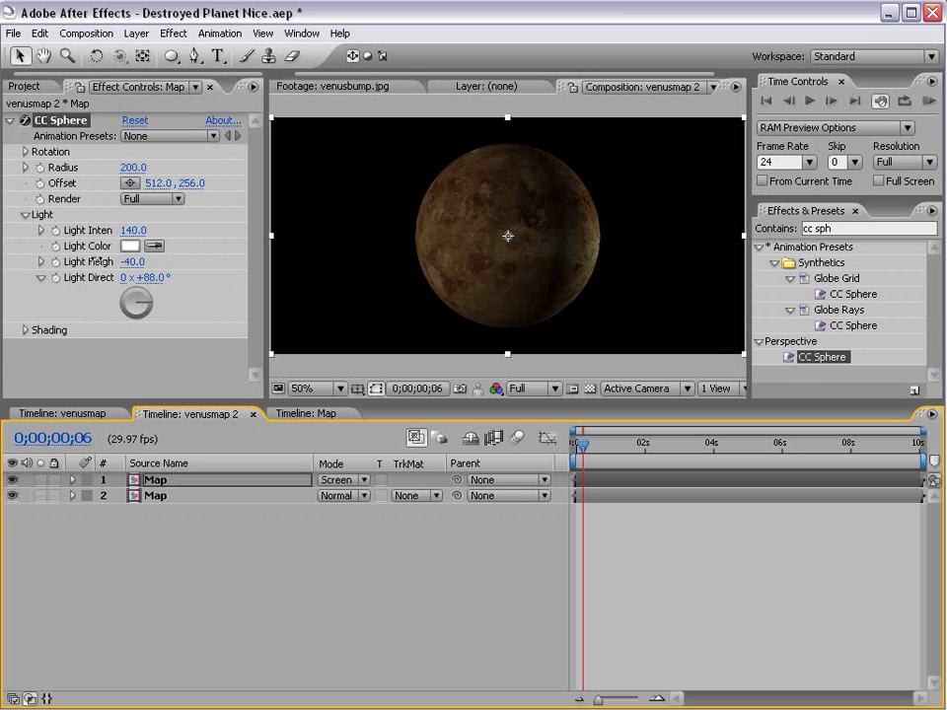
pyautogui.click(679, 607)
# Add spaceBG.jpg to the timeline as the starfield background.
pyautogui.click(22, 86)
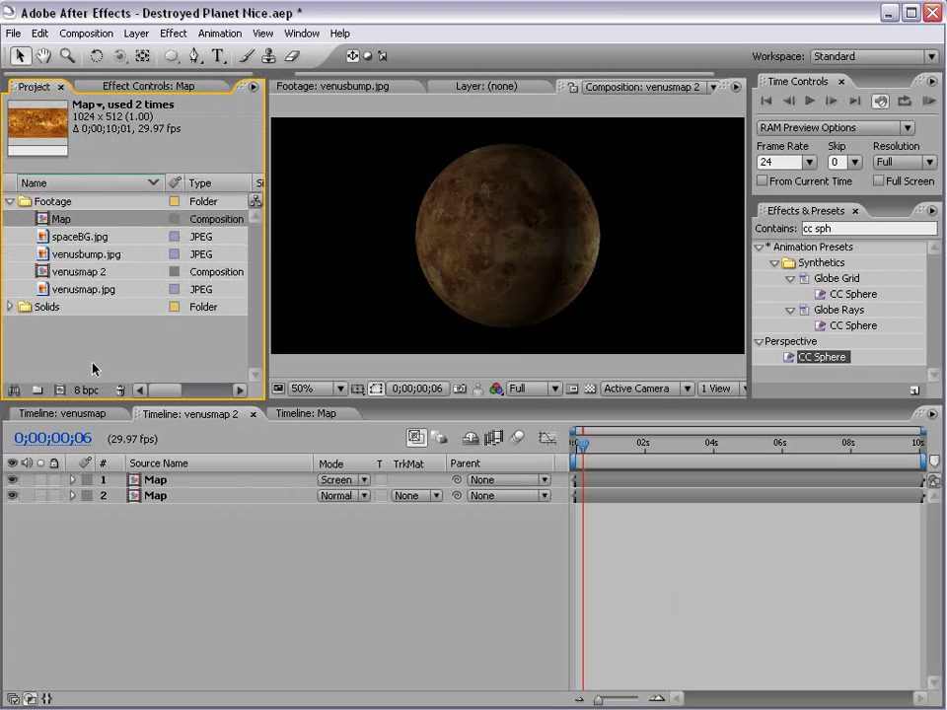
pyautogui.click(42, 239)
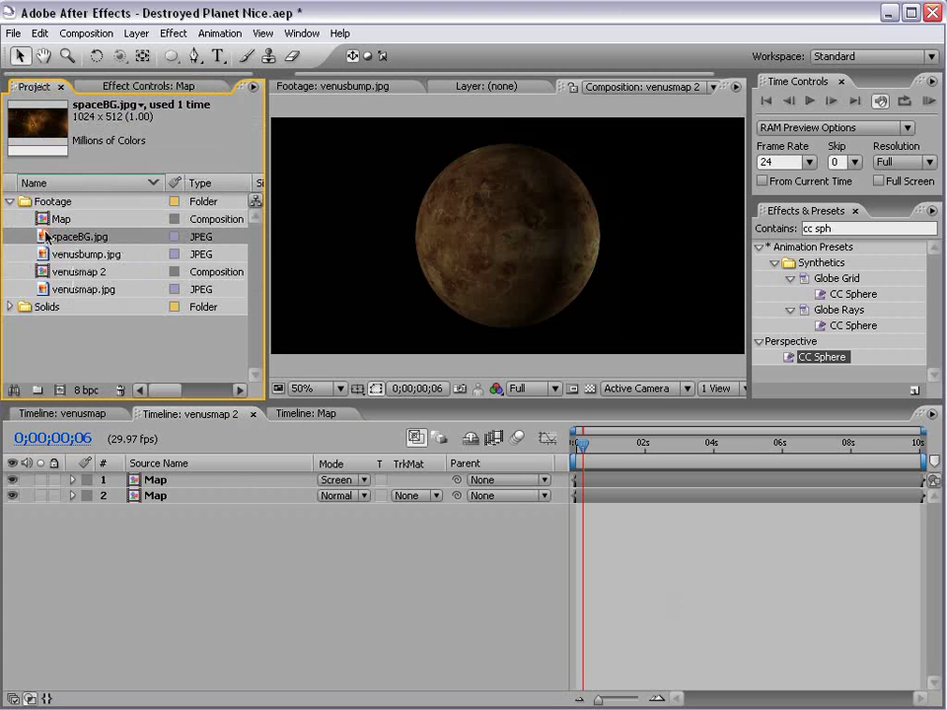
pyautogui.moveTo(44, 237); pyautogui.dragTo(552, 511)
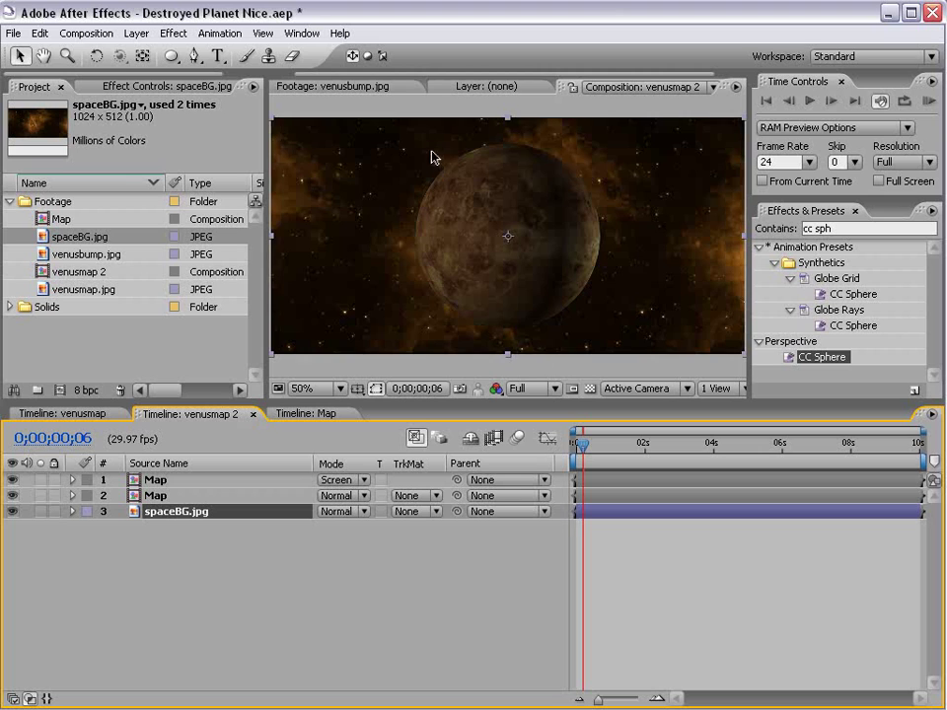
pyautogui.press('pagedown')
pyautogui.press('pagedown')
pyautogui.press('pagedown')
pyautogui.press('pagedown')
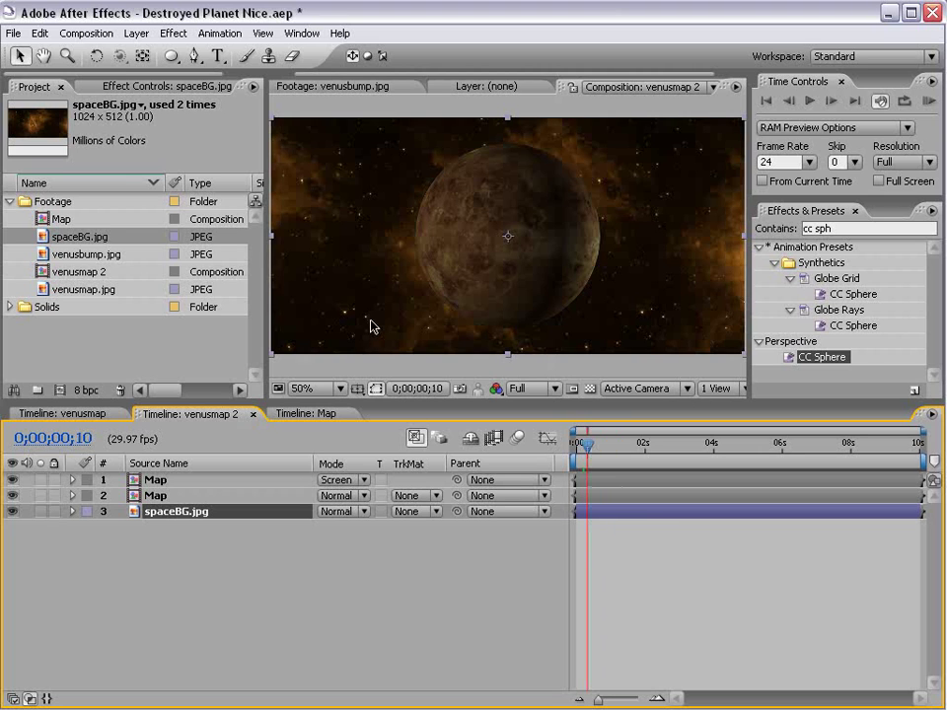
# Add venusbump.jpg on top of the Map texture and apply Invert to it.
pyautogui.click(302, 414)
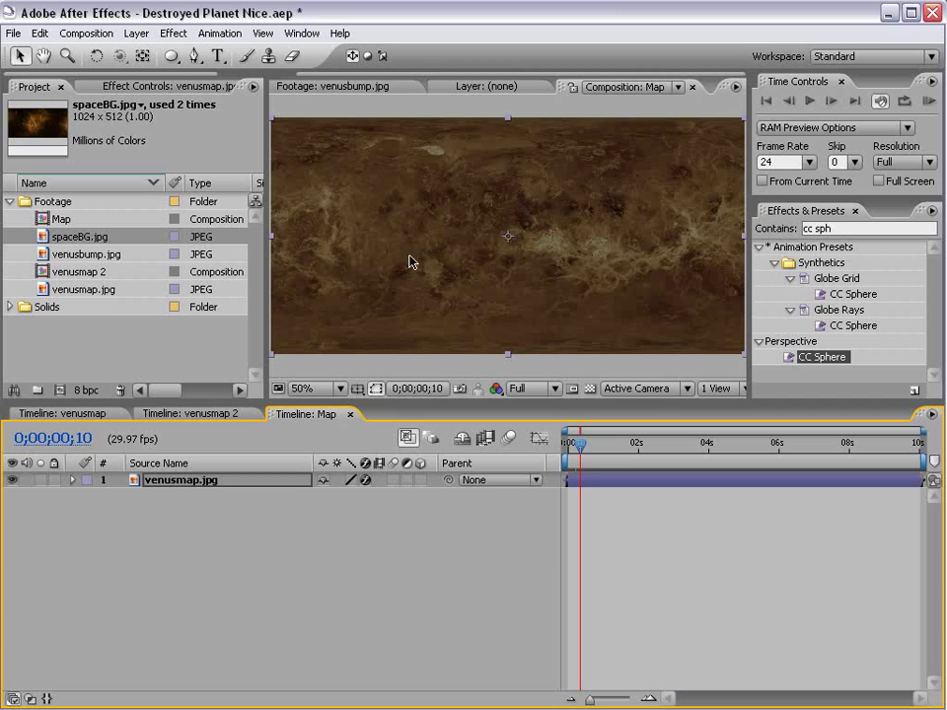
pyautogui.click(97, 254)
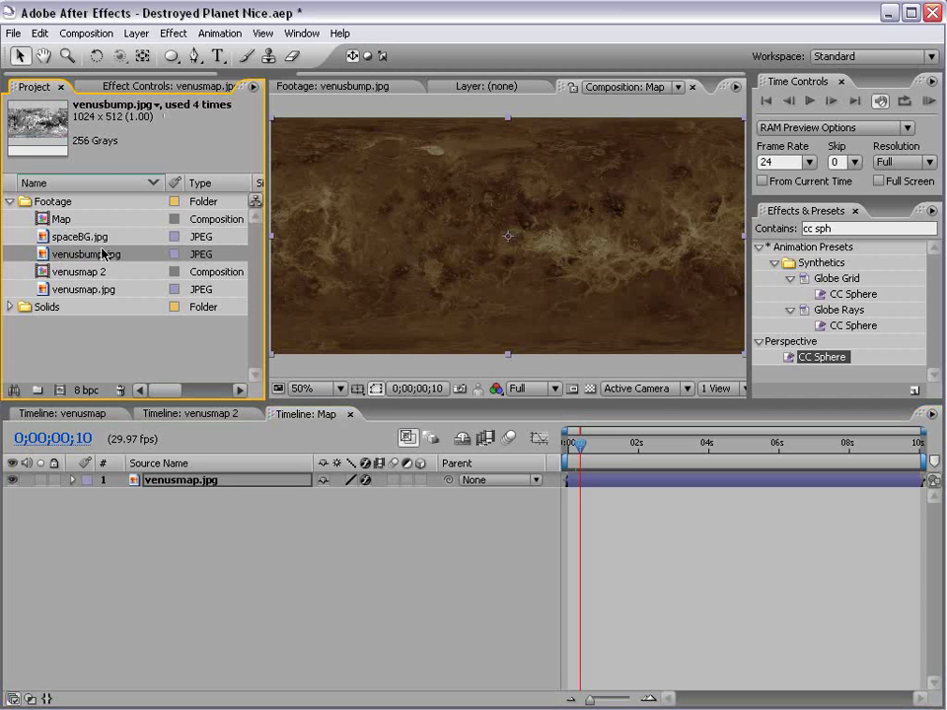
pyautogui.moveTo(79, 253); pyautogui.dragTo(512, 243)
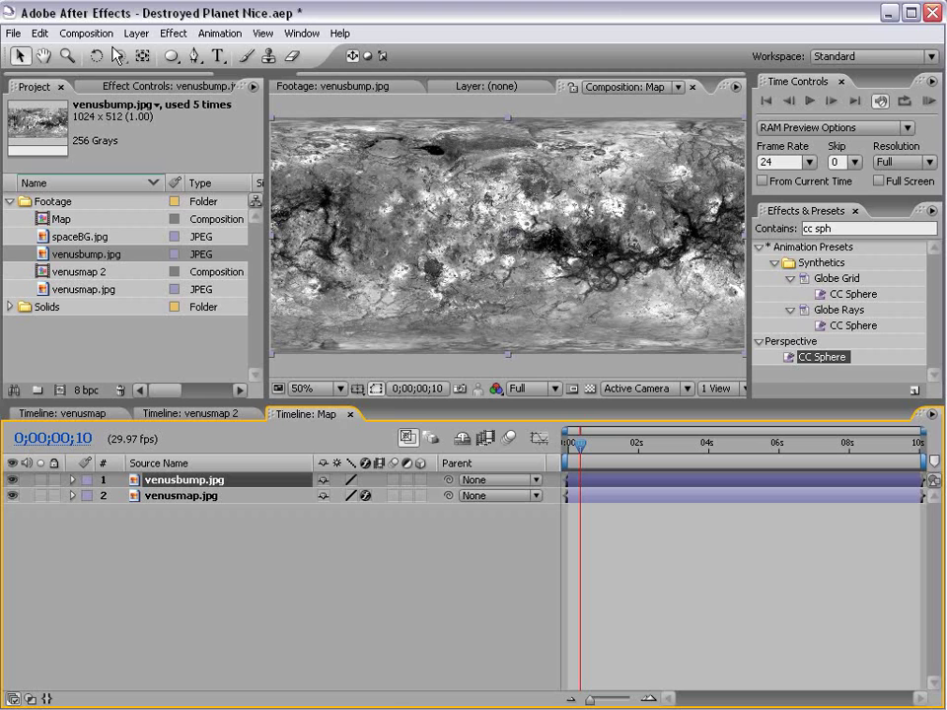
pyautogui.click(174, 33)
pyautogui.moveTo(303, 205)
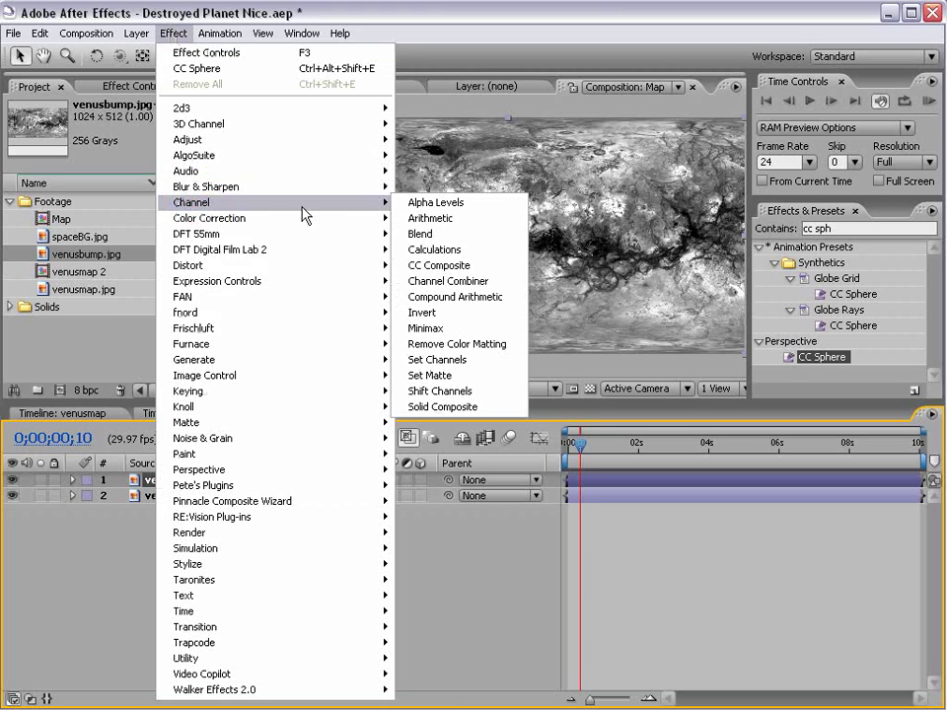
pyautogui.click(474, 315)
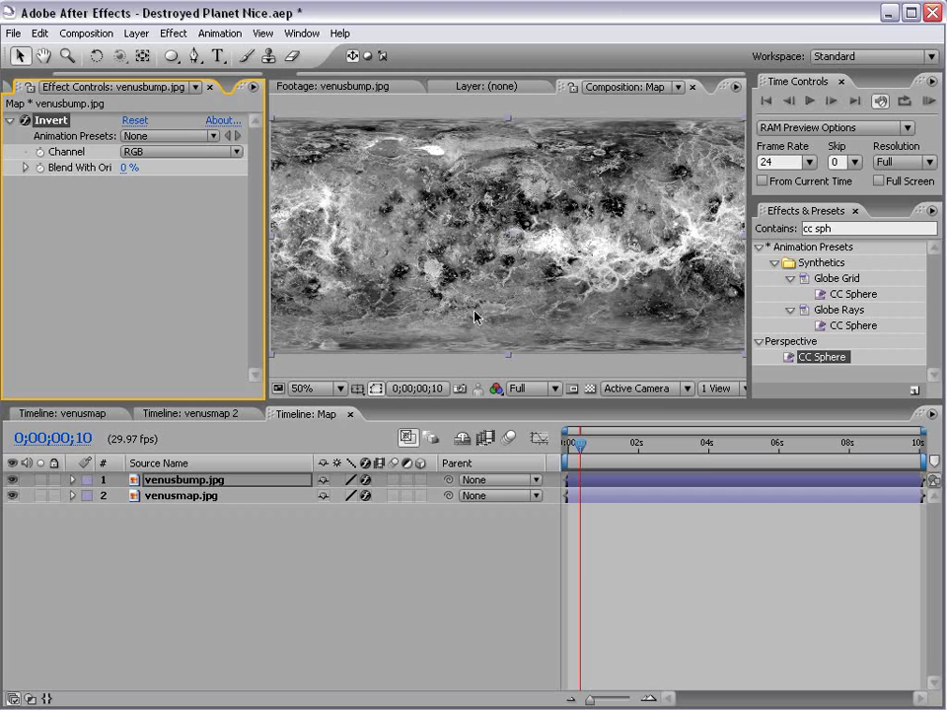
# Add Curves to the bump layer and steepen it so only bright veins remain.
pyautogui.click(174, 33)
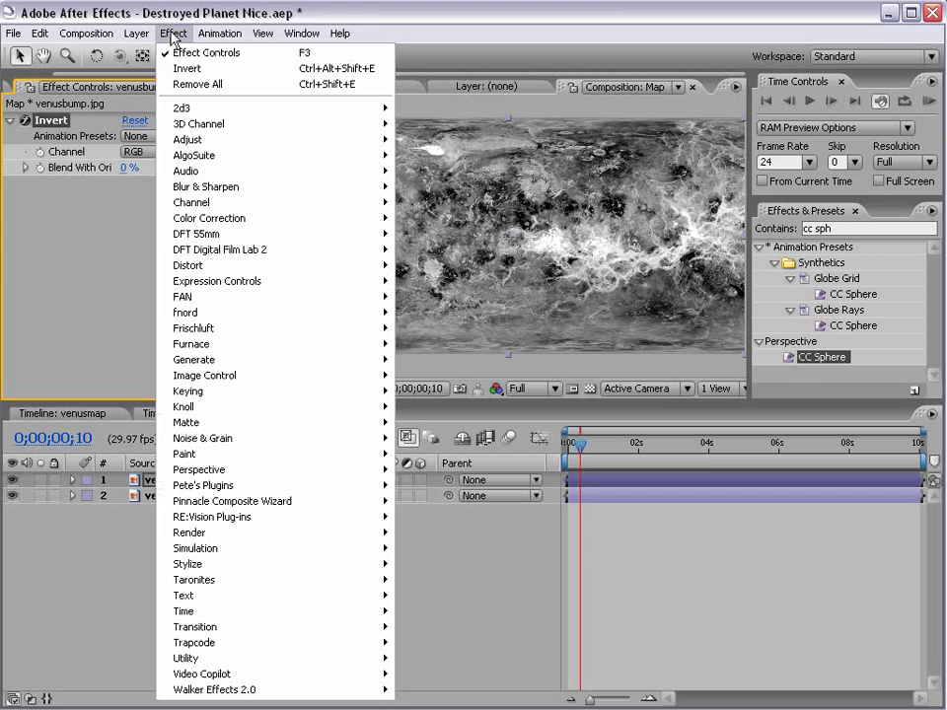
pyautogui.click(245, 217)
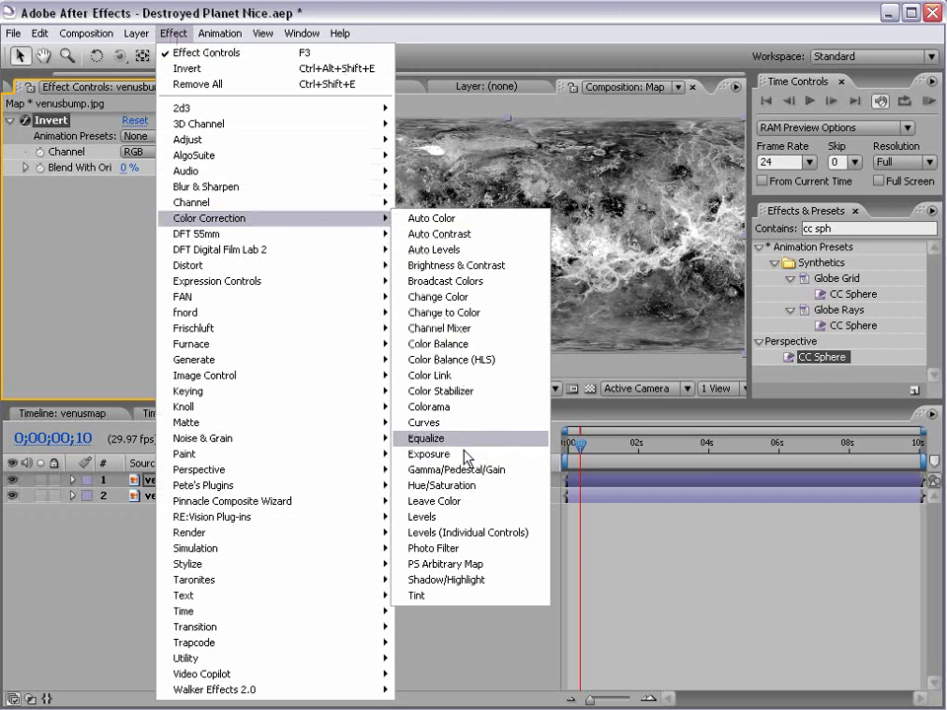
pyautogui.click(446, 423)
pyautogui.moveTo(99, 329); pyautogui.dragTo(170, 345)
pyautogui.scroll(1, 486, 263)
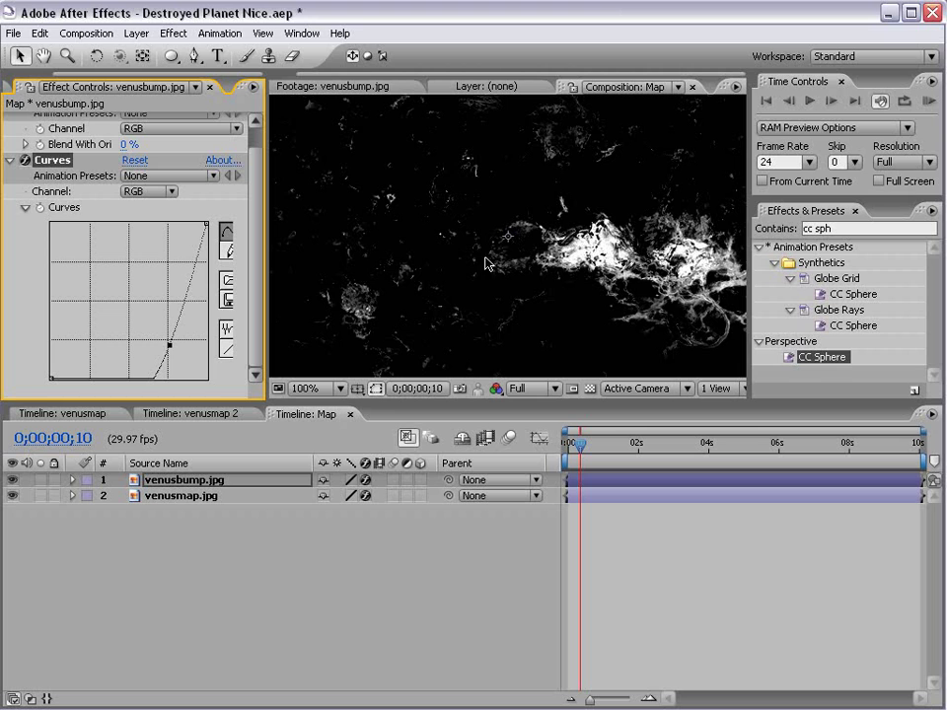
pyautogui.scroll(-1, 678, 272)
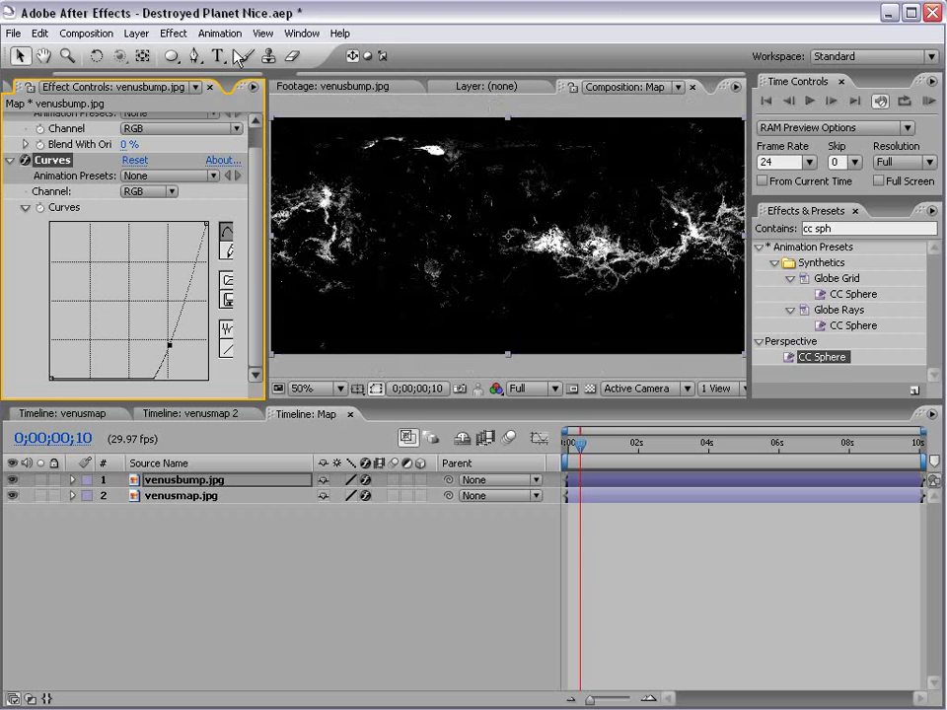
# Apply Tint to the bump layer, mapping white to orange FFA800.
pyautogui.click(175, 34)
pyautogui.moveTo(270, 220)
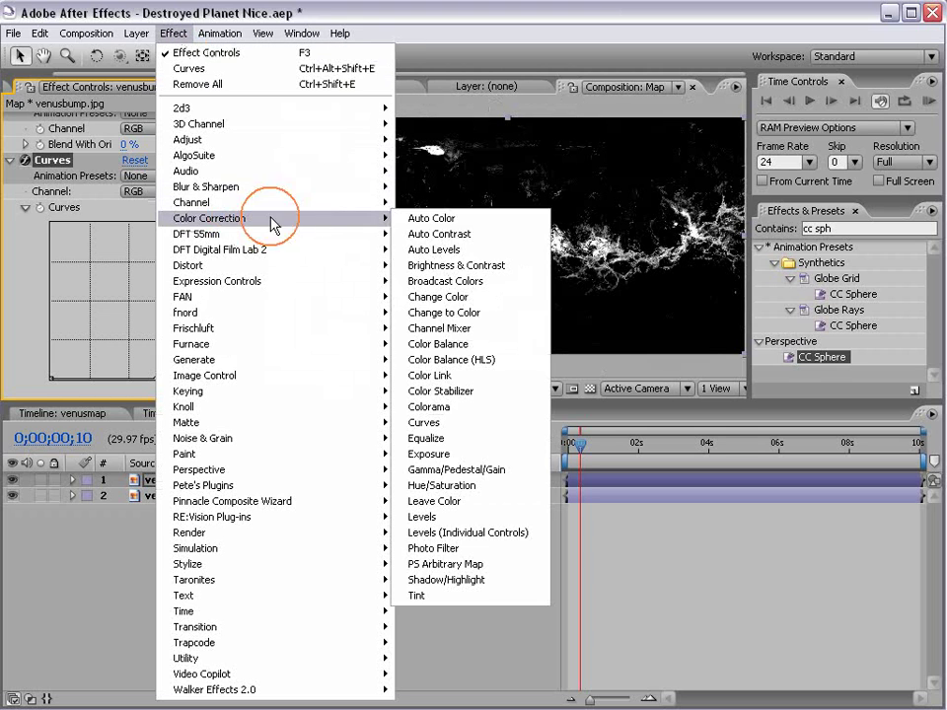
pyautogui.click(410, 598)
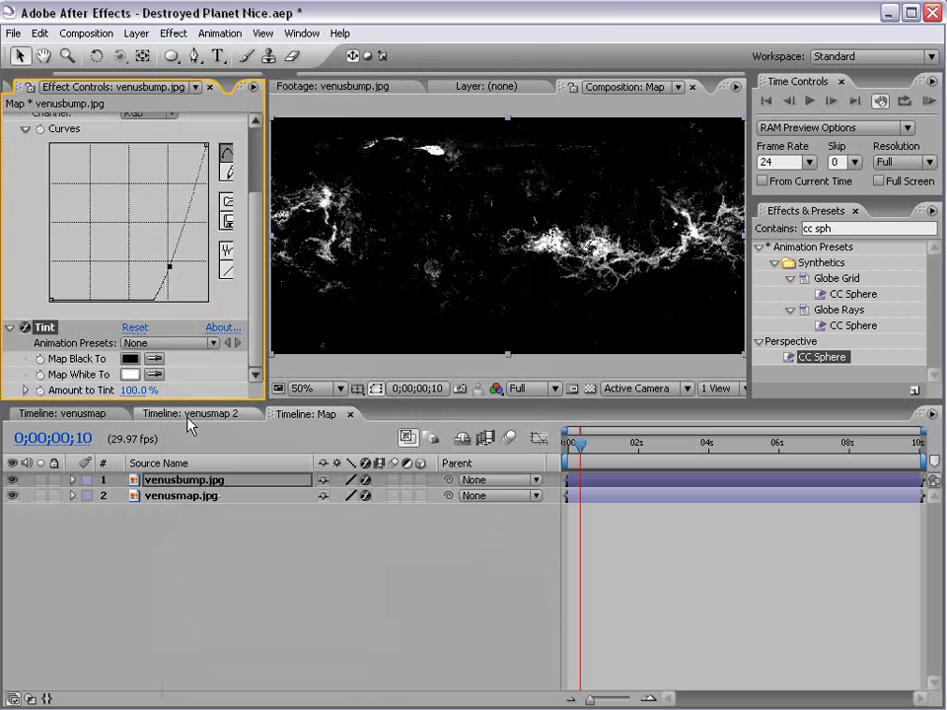
pyautogui.click(129, 375)
pyautogui.moveTo(638, 658); pyautogui.dragTo(638, 662)
pyautogui.moveTo(606, 564); pyautogui.dragTo(657, 429)
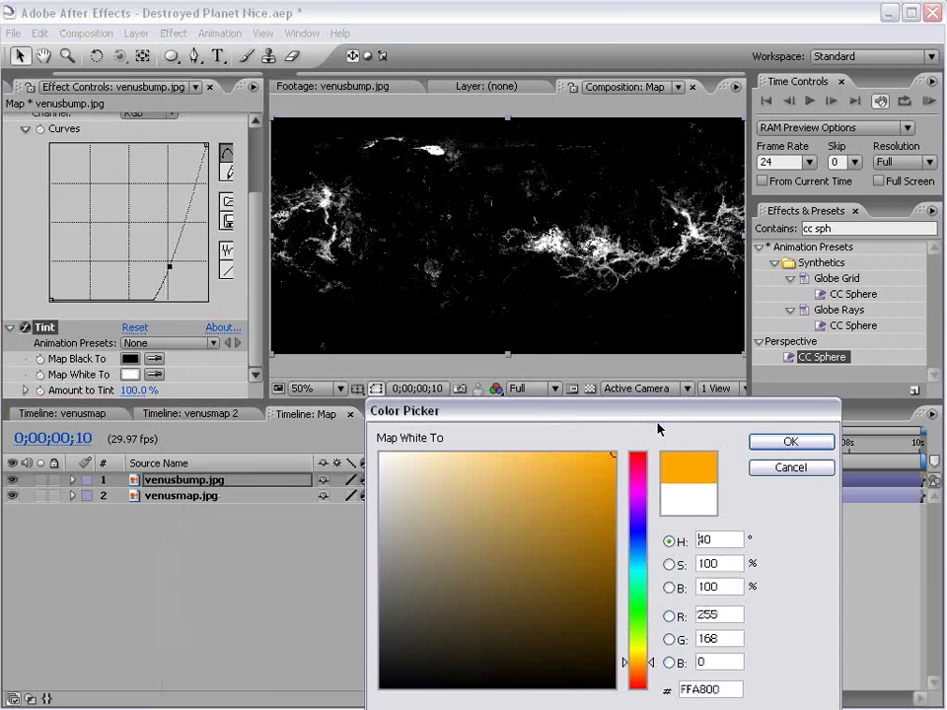
pyautogui.click(774, 444)
# Set venusbump.jpg's blending mode to Screen so orange cracks glow over the map.
pyautogui.click(539, 404)
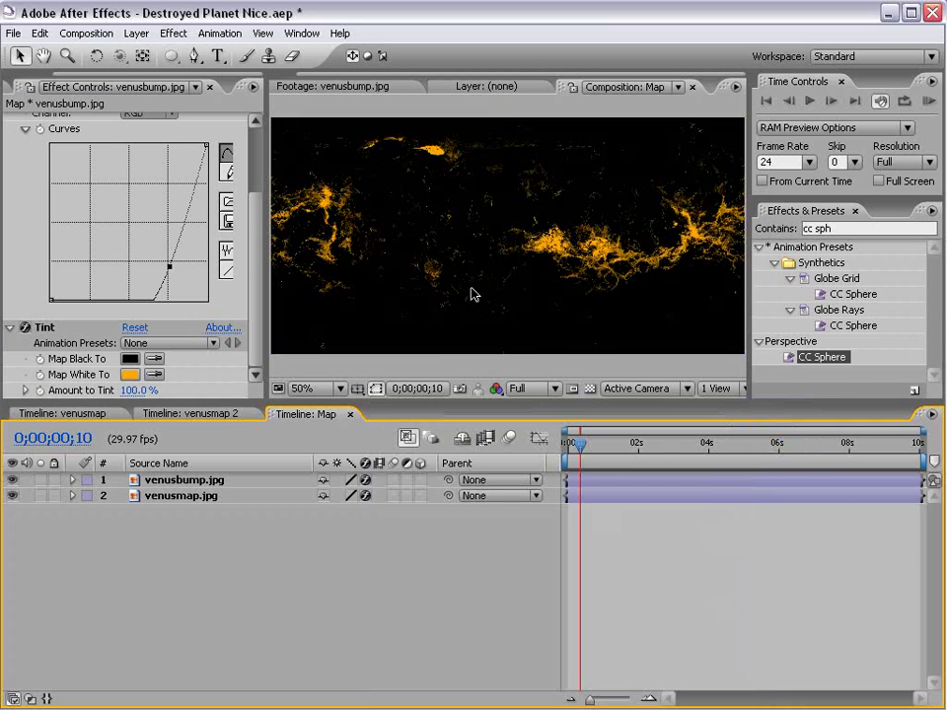
pyautogui.click(225, 482)
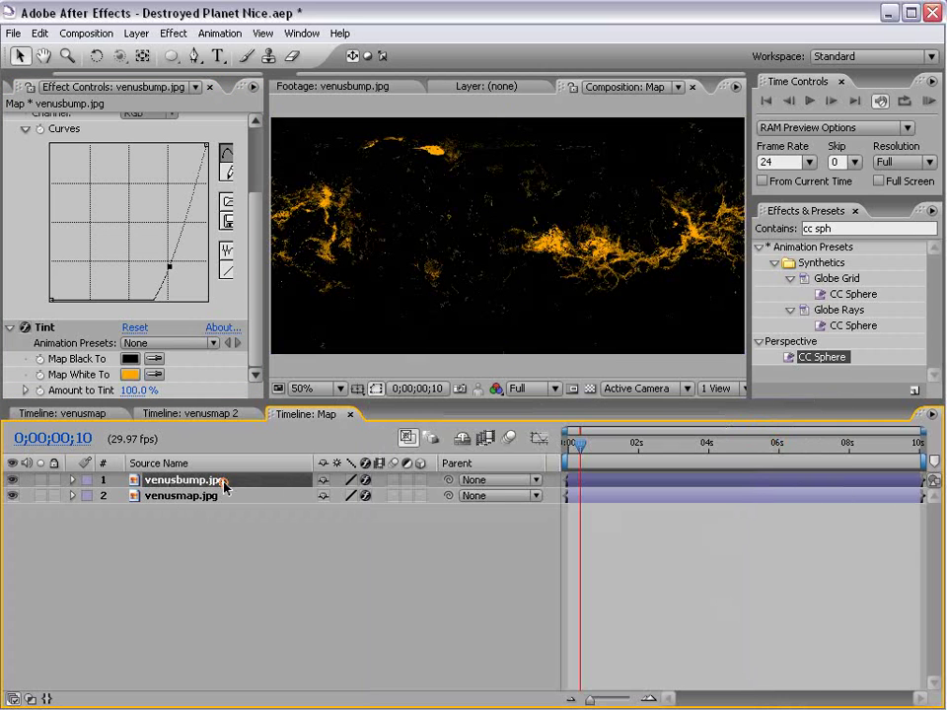
pyautogui.press('F4')
pyautogui.click(333, 481)
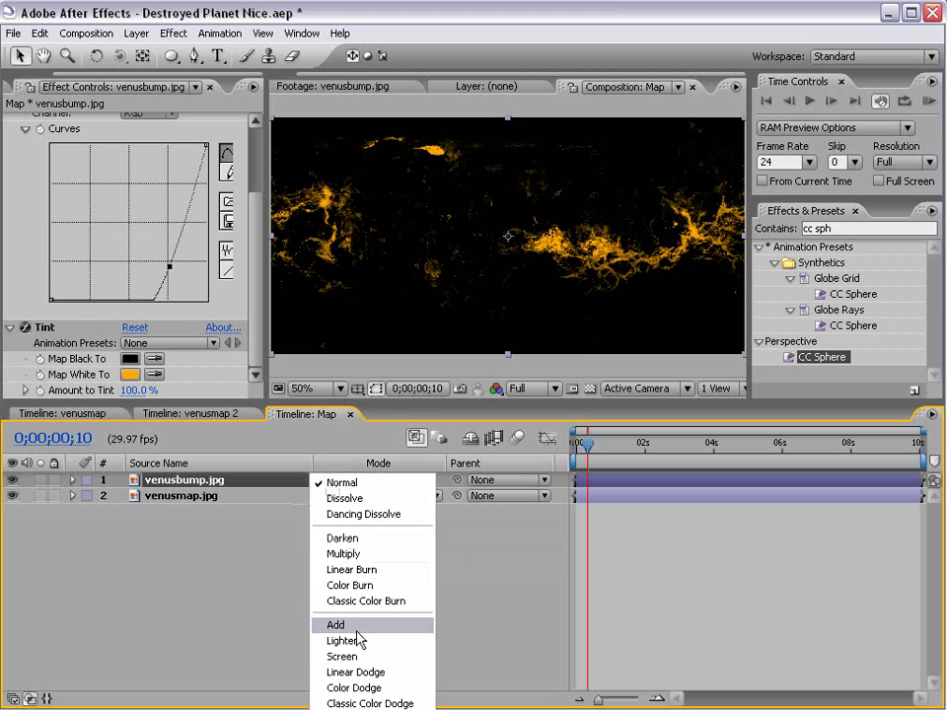
pyautogui.click(353, 656)
pyautogui.click(307, 585)
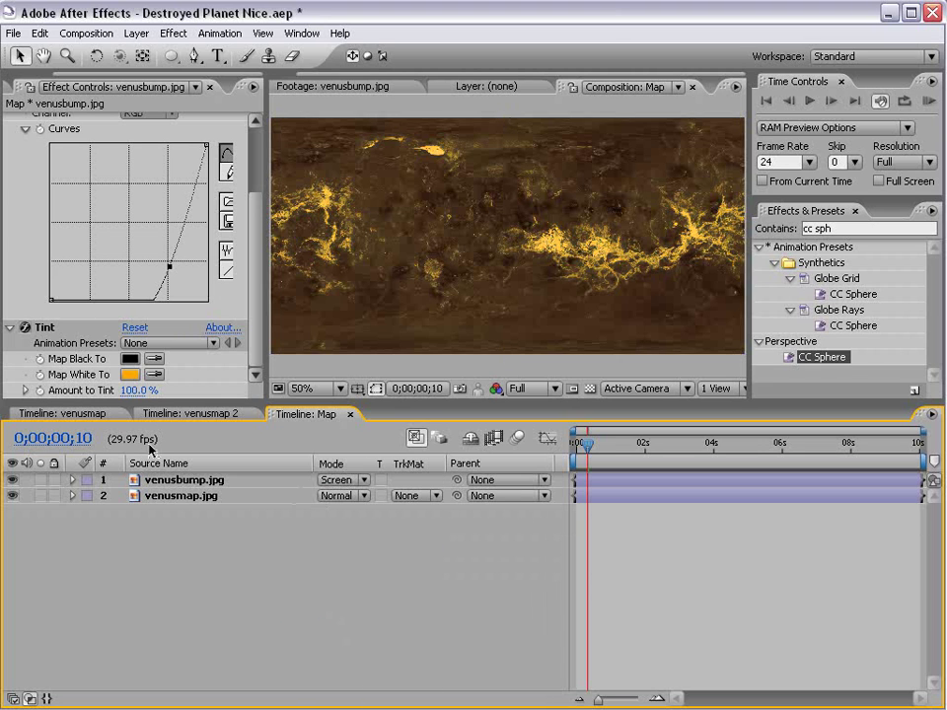
pyautogui.click(175, 414)
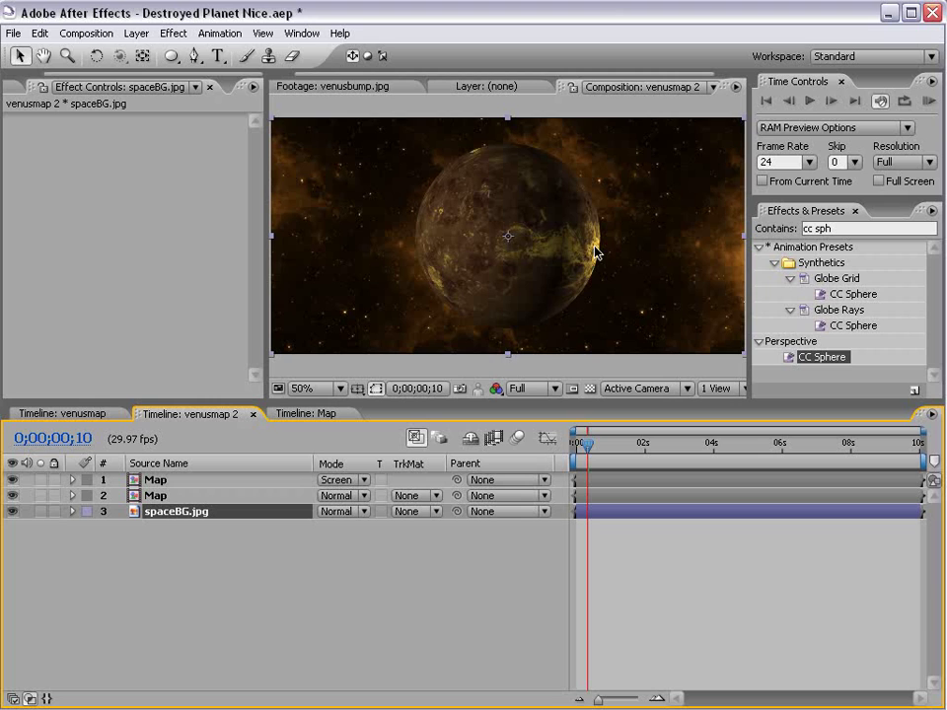
pyautogui.moveTo(588, 445)
pyautogui.mouseDown()
pyautogui.moveTo(618, 449)
pyautogui.moveTo(588, 457)
pyautogui.mouseUp()
pyautogui.press('.')
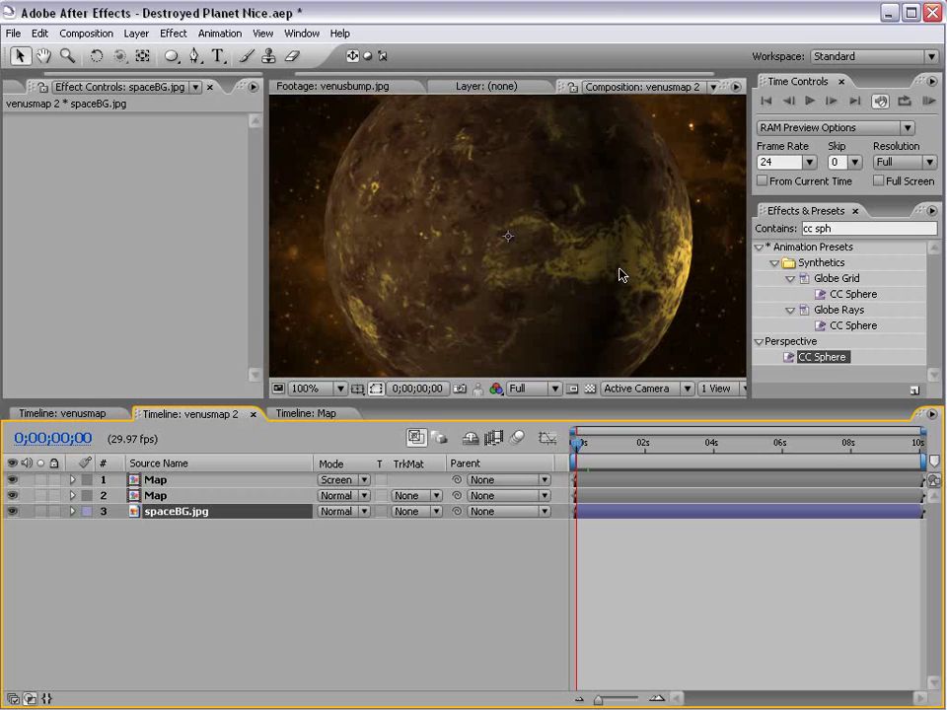
# Hide venusbump.jpg in Map, then duplicate the Map composition.
pyautogui.click(307, 413)
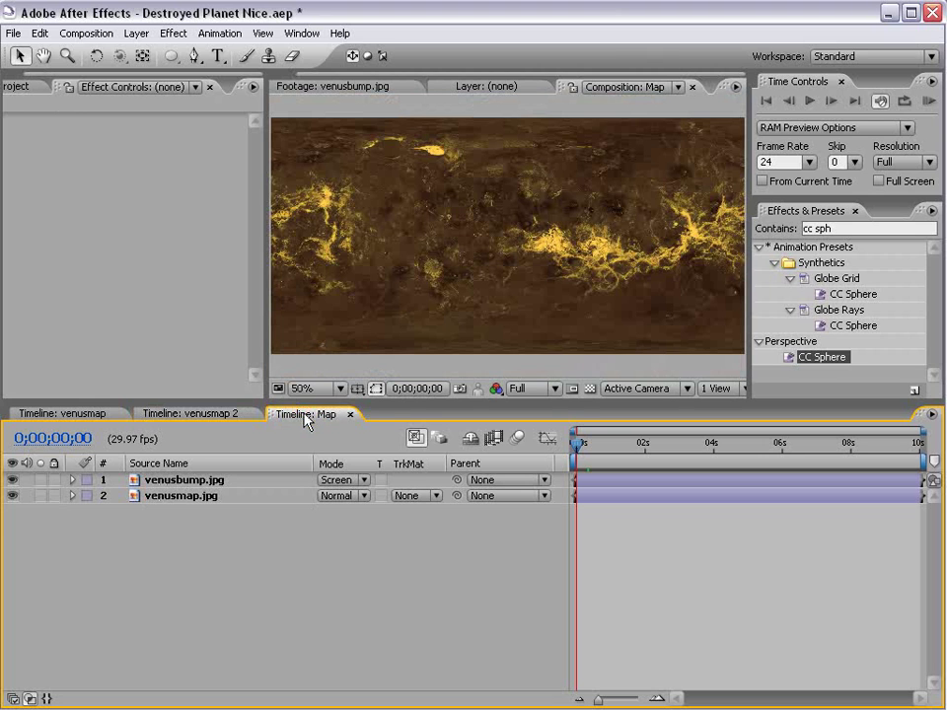
pyautogui.click(12, 479)
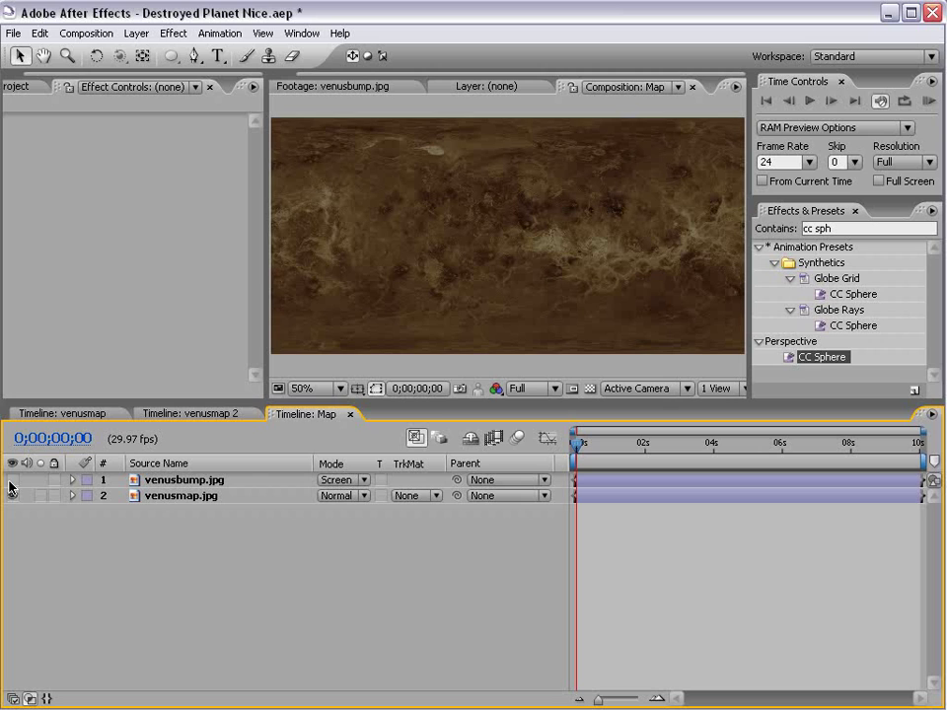
pyautogui.click(12, 88)
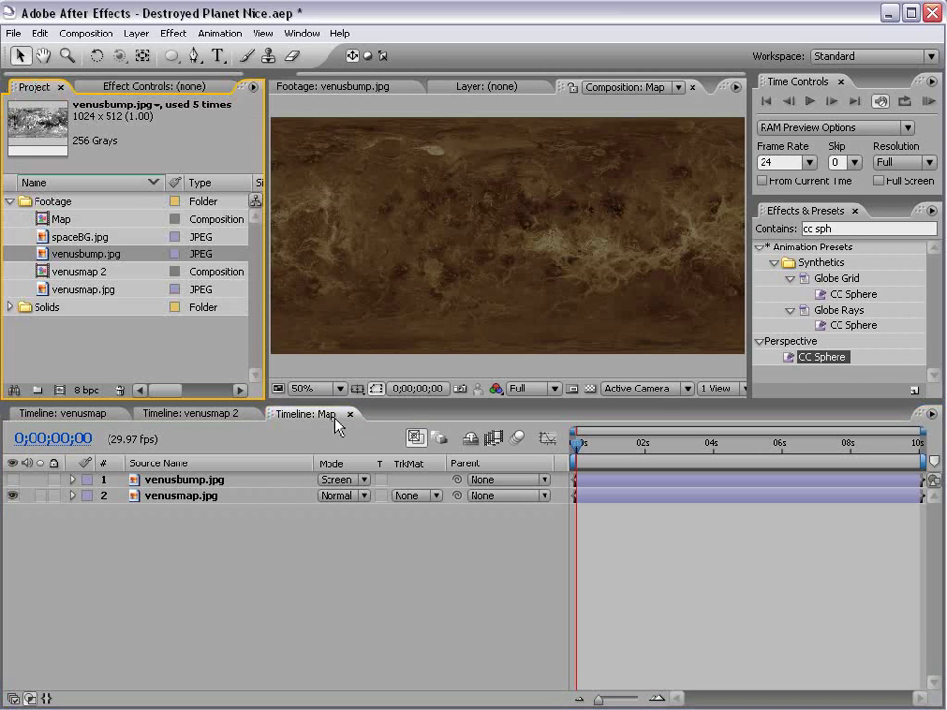
pyautogui.click(56, 220)
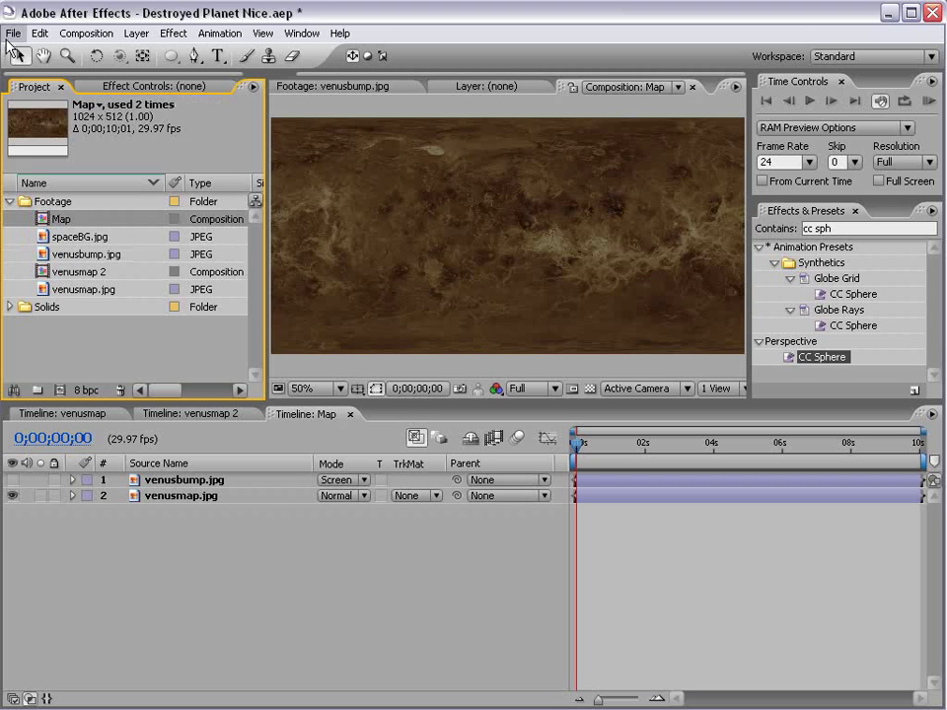
pyautogui.click(38, 33)
pyautogui.click(68, 202)
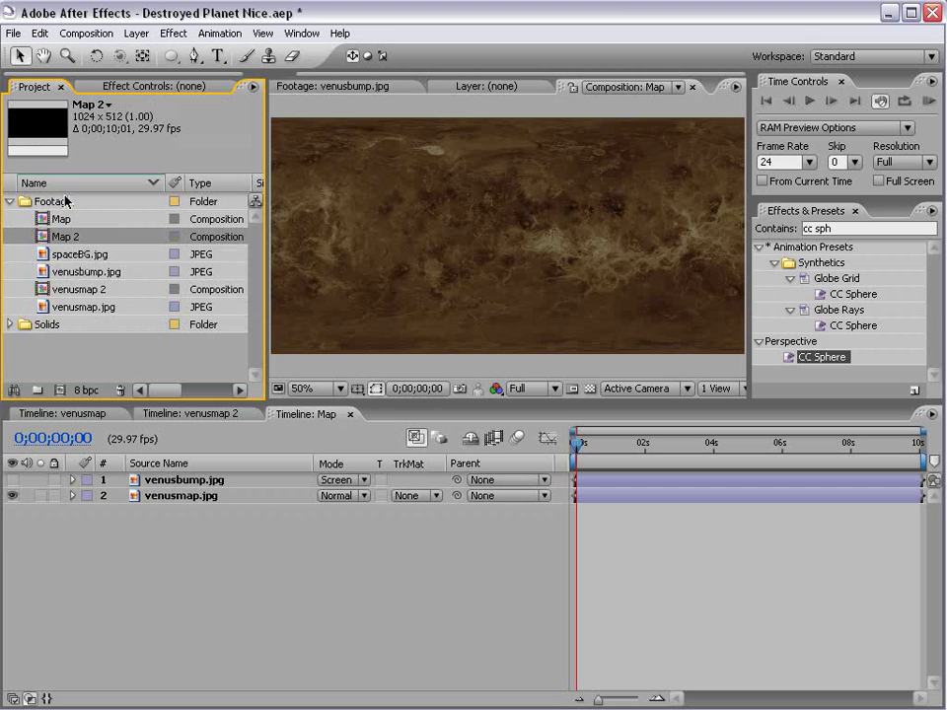
# Rename the copy to 'Lava Map' and open it.
pyautogui.click(76, 239)
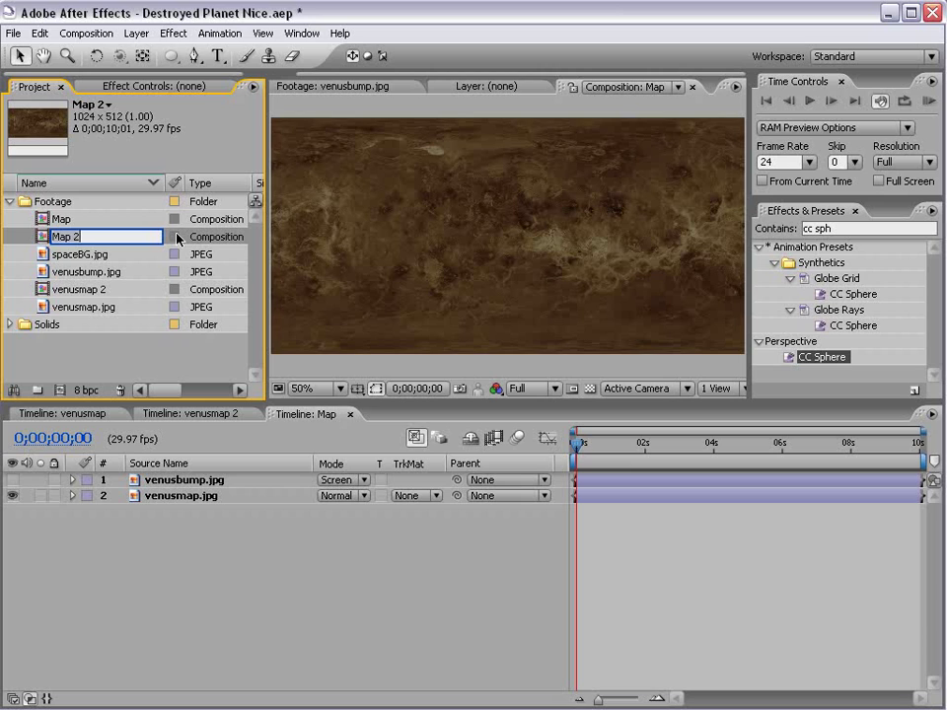
pyautogui.write('Lava Map')
pyautogui.click(126, 355)
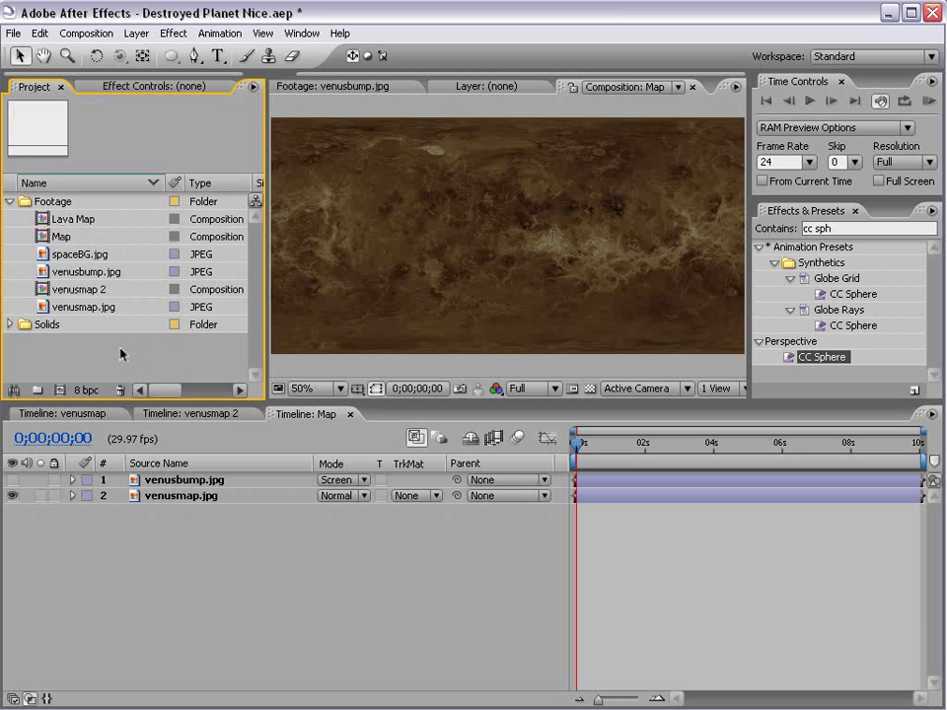
pyautogui.doubleClick(41, 224)
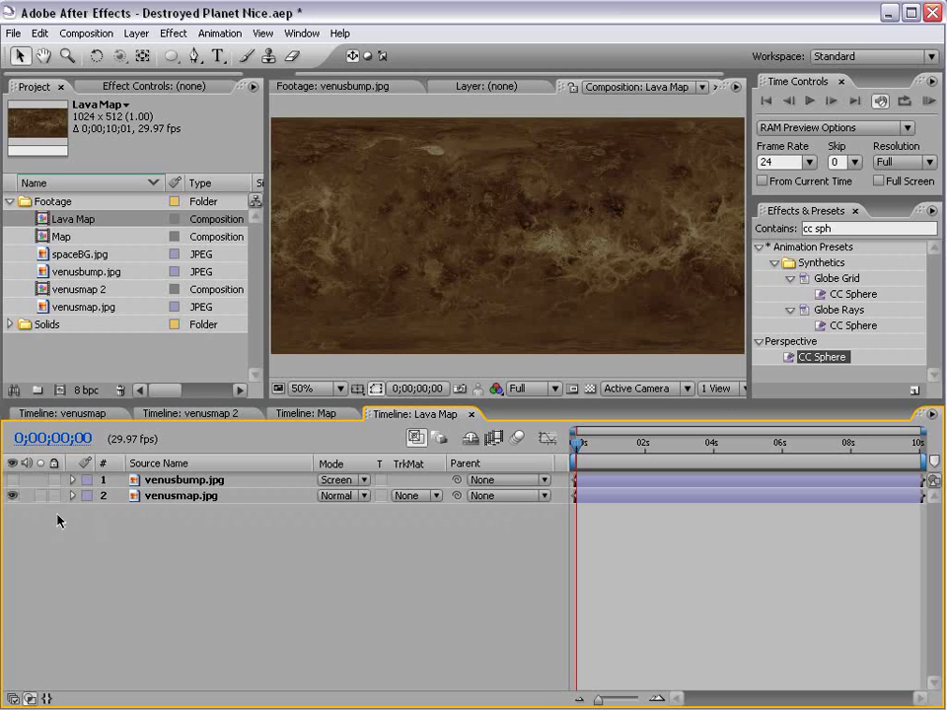
# Show venusbump, hide venusmap, duplicate venusbump, and disable Tint on the top copy.
pyautogui.click(12, 481)
pyautogui.click(12, 496)
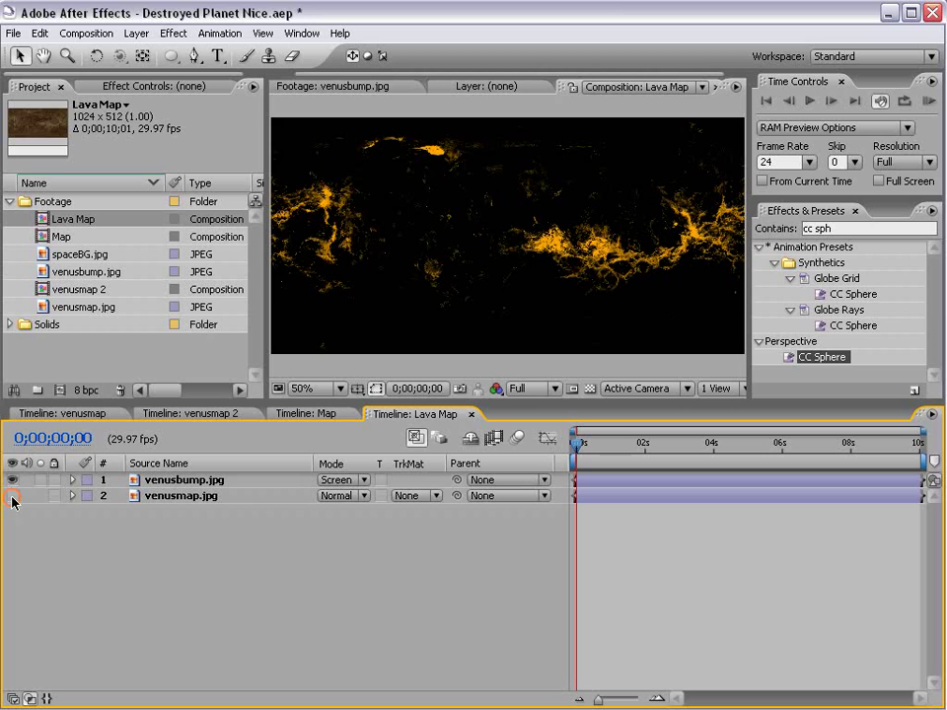
pyautogui.click(581, 389)
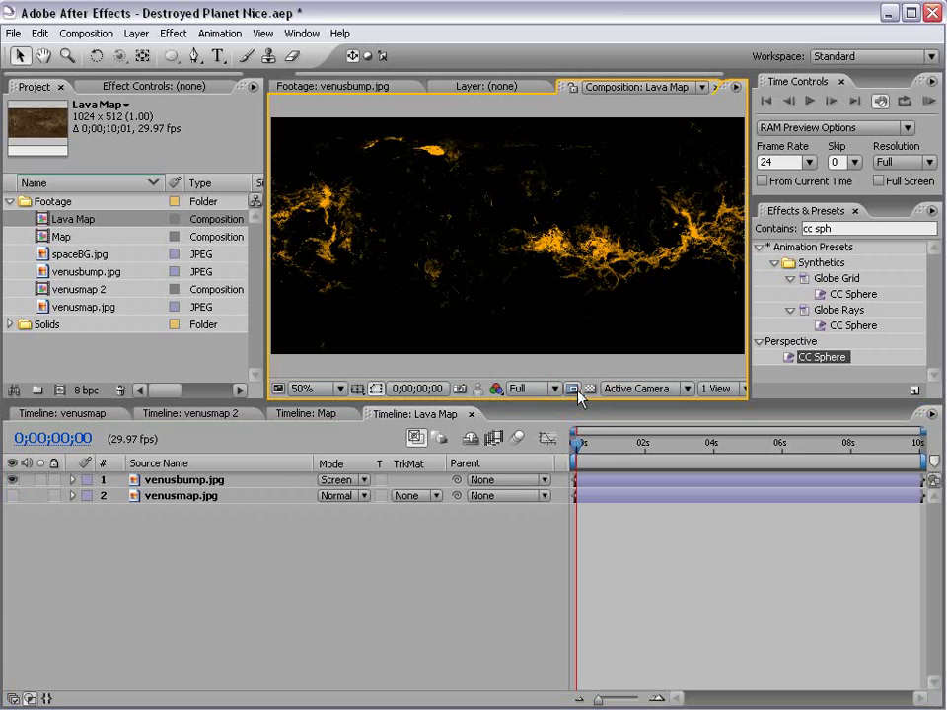
pyautogui.click(168, 482)
pyautogui.hotkey('ctrl', 'd')
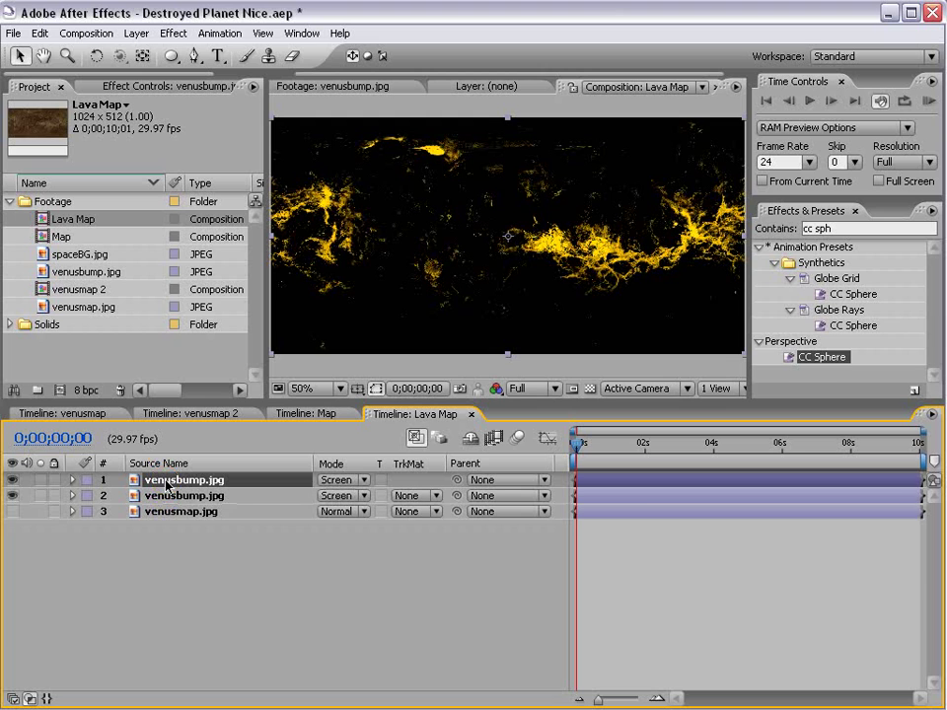
pyautogui.press('F3')
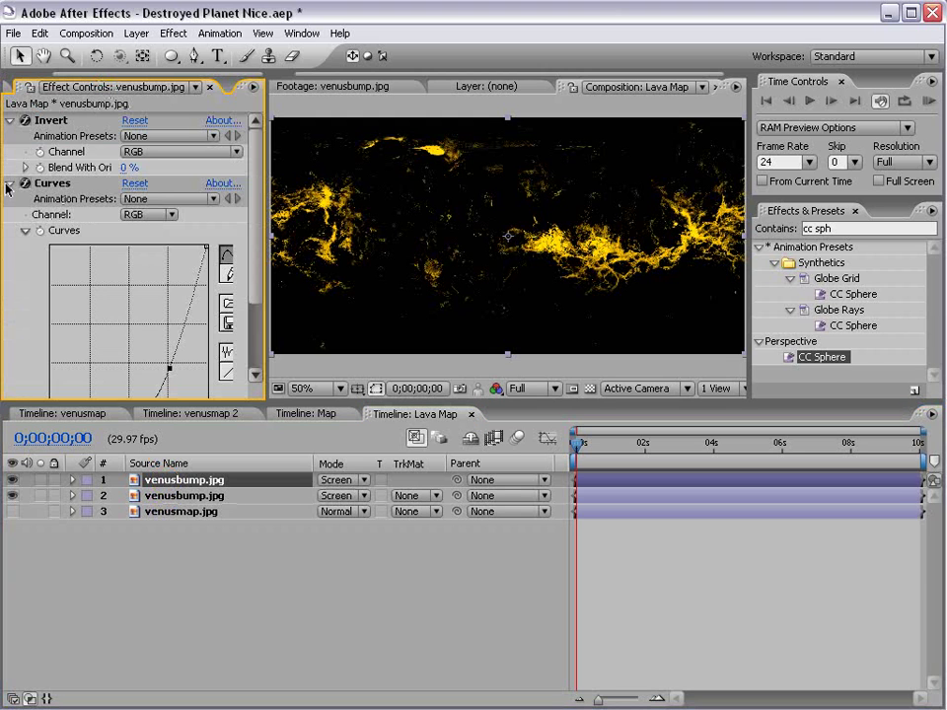
pyautogui.click(11, 184)
pyautogui.click(11, 119)
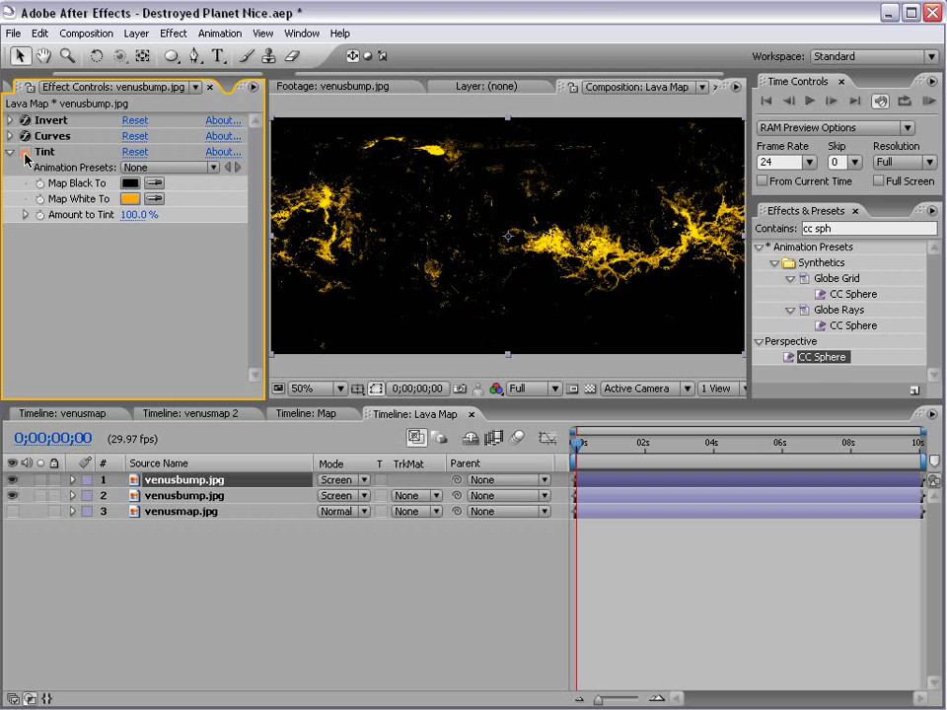
pyautogui.click(25, 152)
pyautogui.click(12, 495)
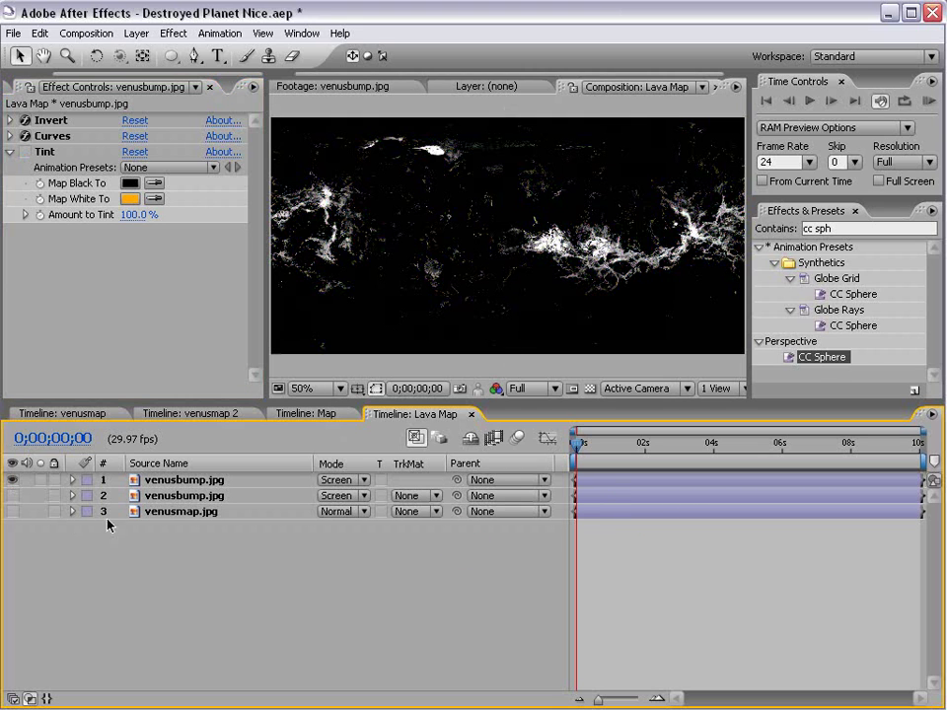
# Set layer 2's track matte to Luma Matte and check the transparency on black.
pyautogui.click(163, 495)
pyautogui.click(11, 495)
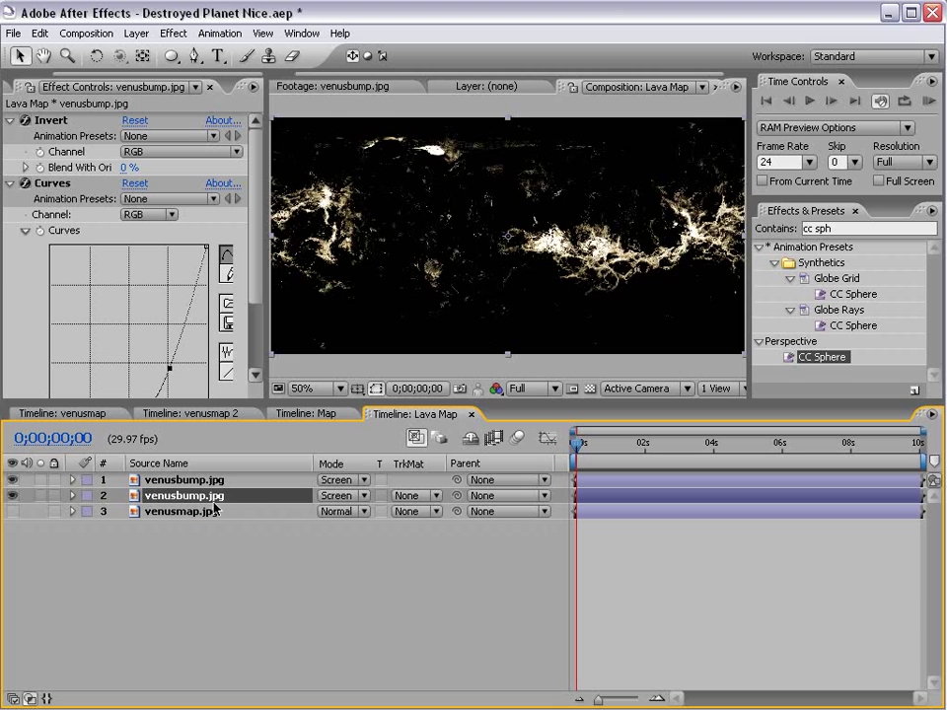
pyautogui.click(434, 499)
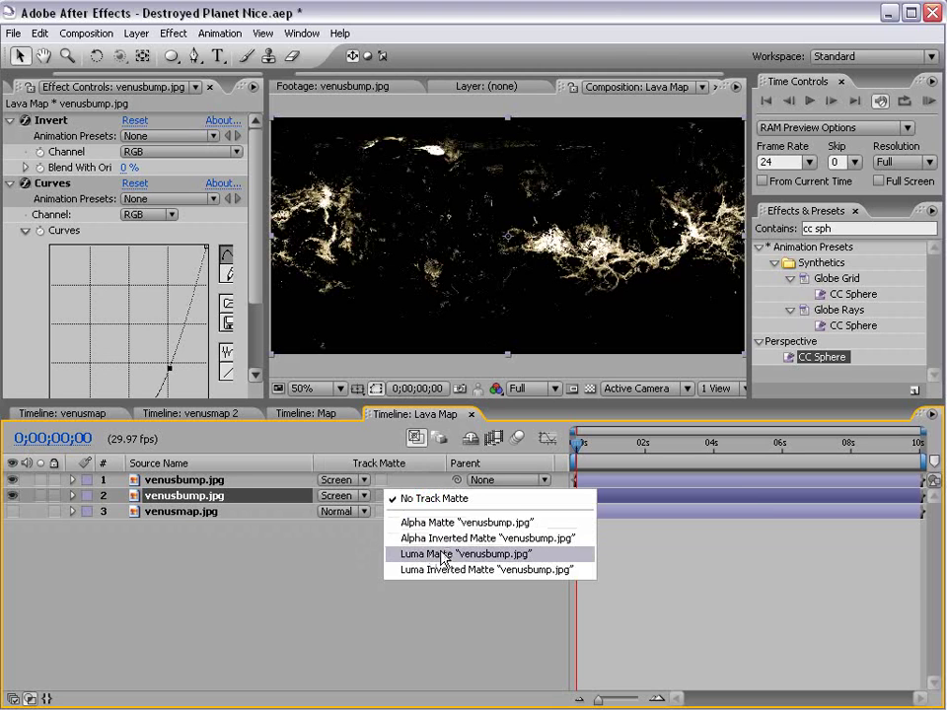
pyautogui.click(442, 554)
pyautogui.click(589, 389)
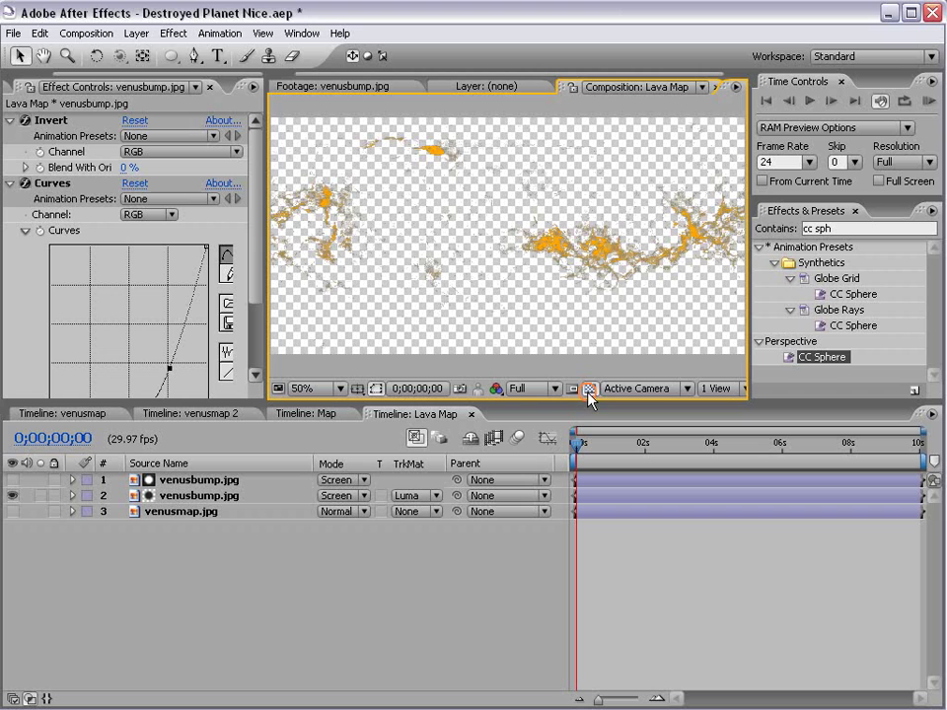
pyautogui.scroll(2, 586, 247)
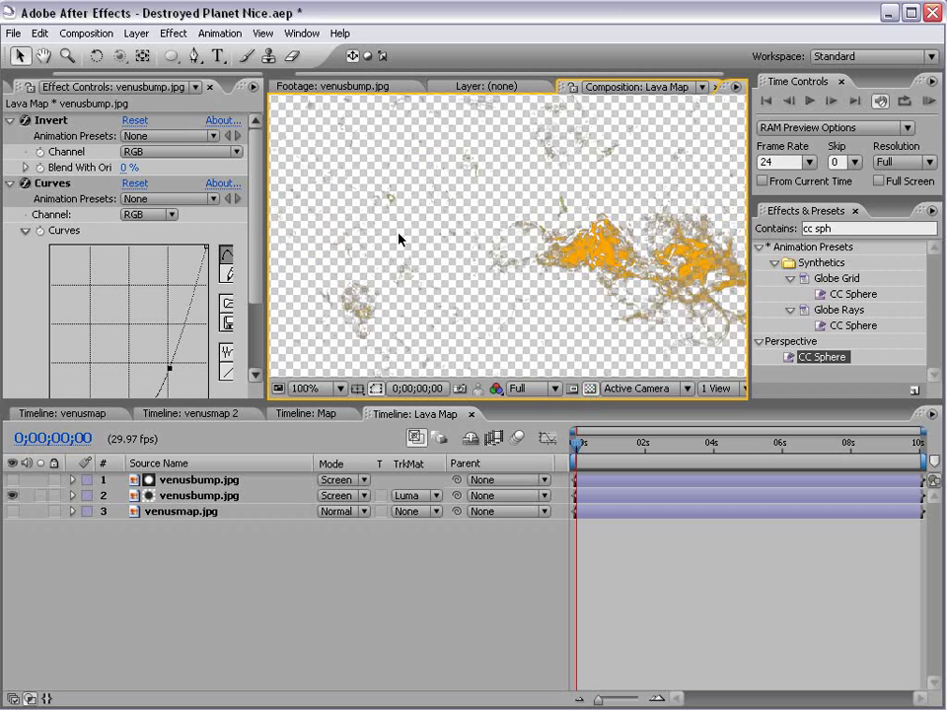
pyautogui.click(588, 390)
pyautogui.click(12, 480)
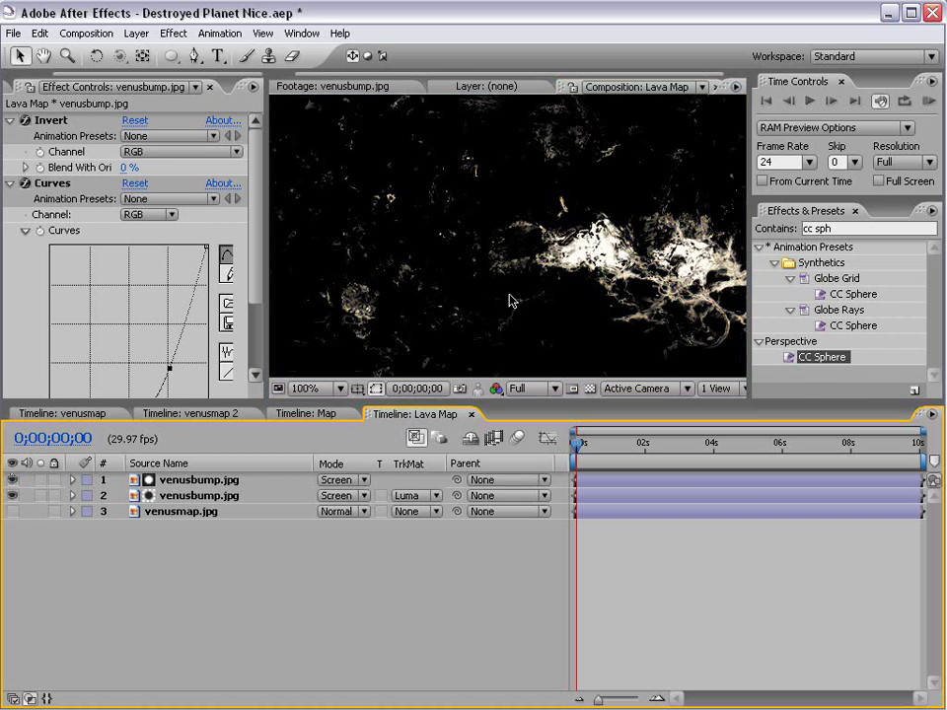
pyautogui.scroll(-2, 511, 301)
pyautogui.click(13, 480)
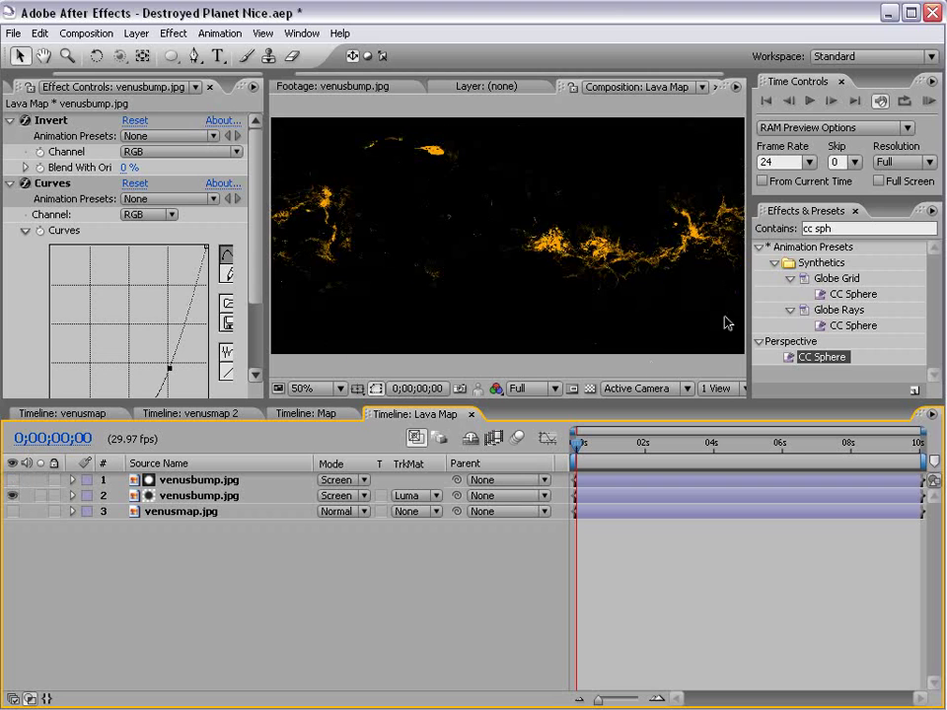
pyautogui.click(590, 389)
pyautogui.click(590, 388)
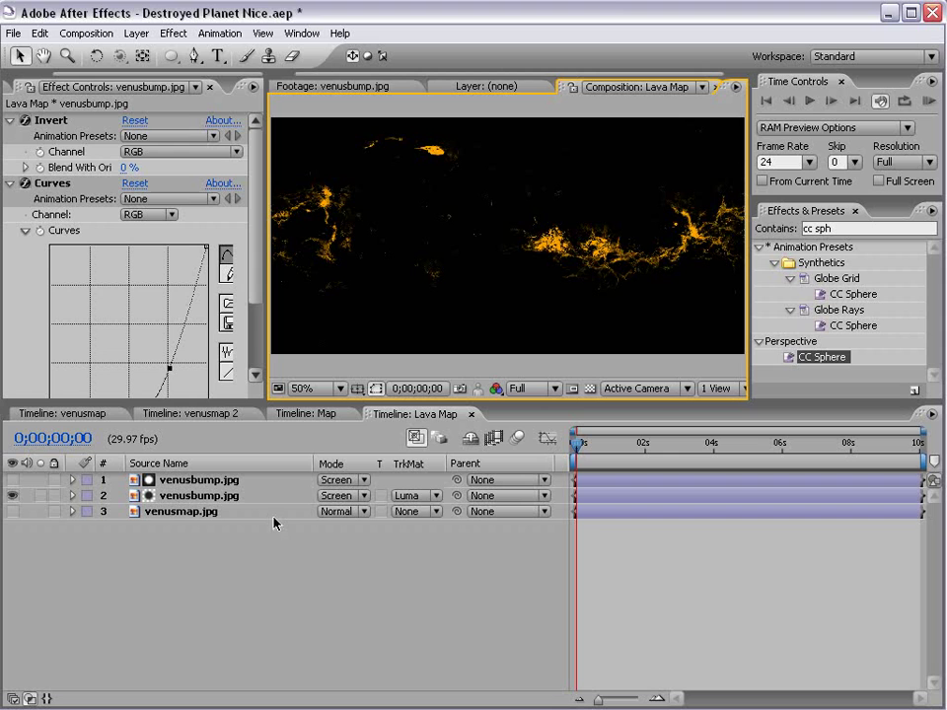
# Inspect Lava Map full-window, then switch to the Map composition and inspect it.
pyautogui.press('`')
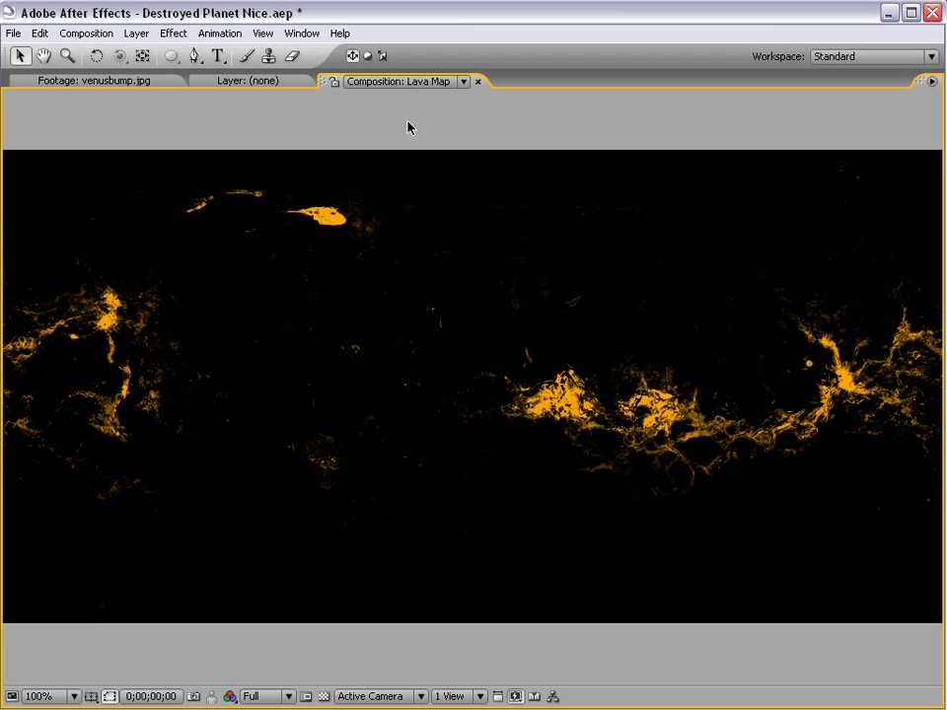
pyautogui.press('`')
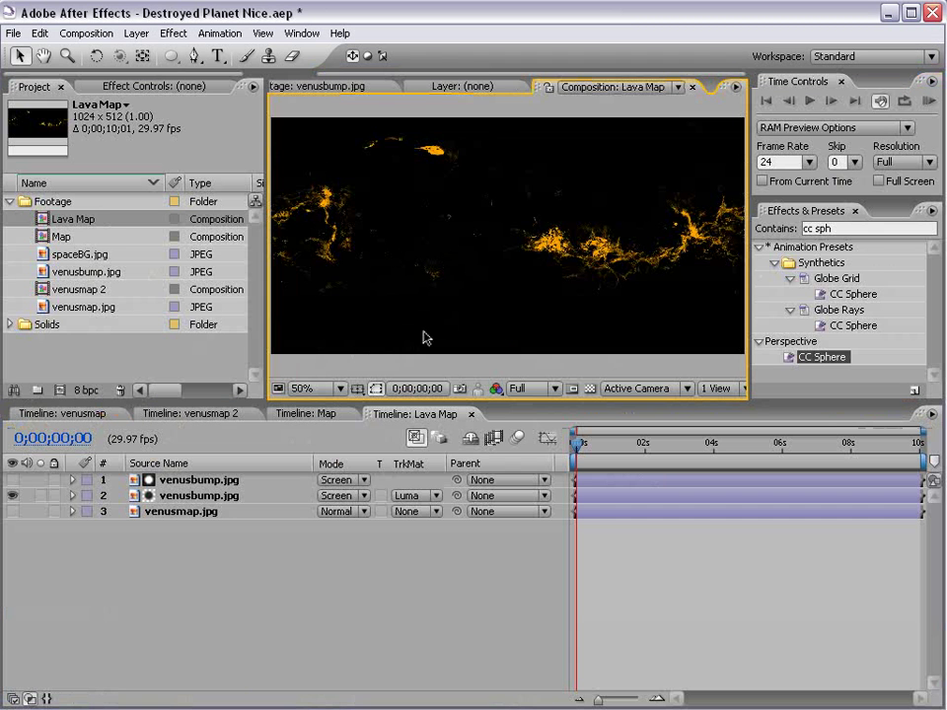
pyautogui.click(301, 413)
pyautogui.press('`')
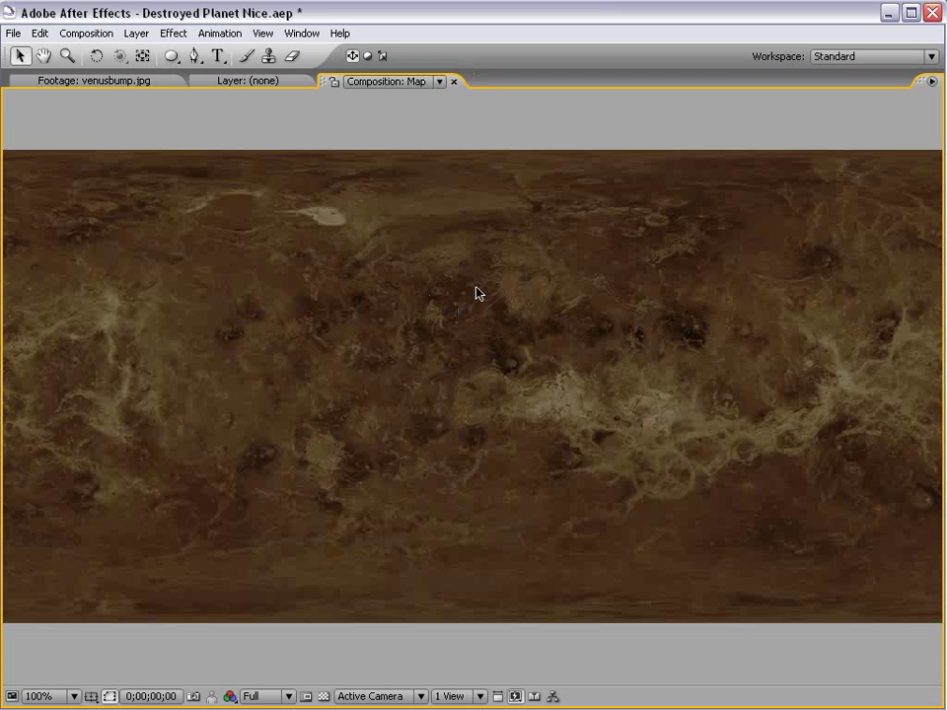
pyautogui.press('`')
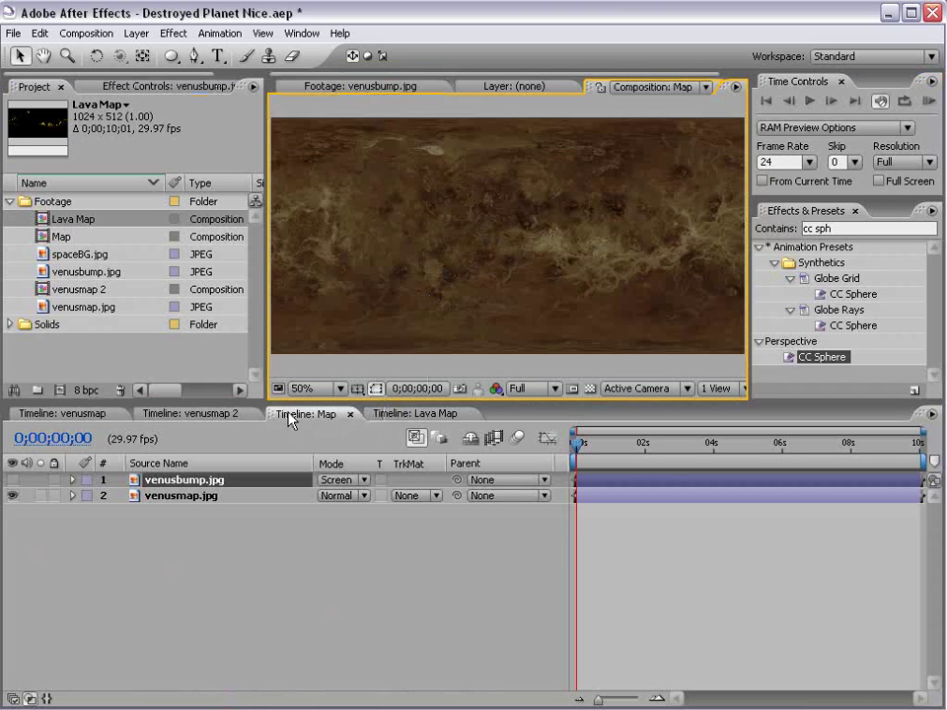
# In venusmap 2, duplicate layer 2 Map and move the copy to the top.
pyautogui.click(186, 416)
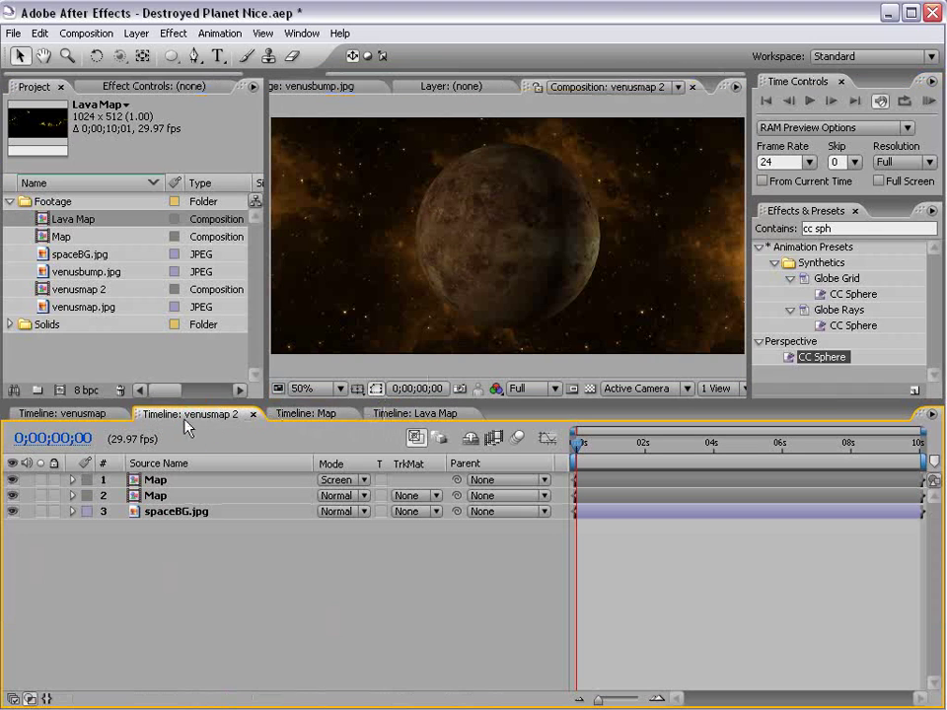
pyautogui.click(160, 481)
pyautogui.click(160, 495)
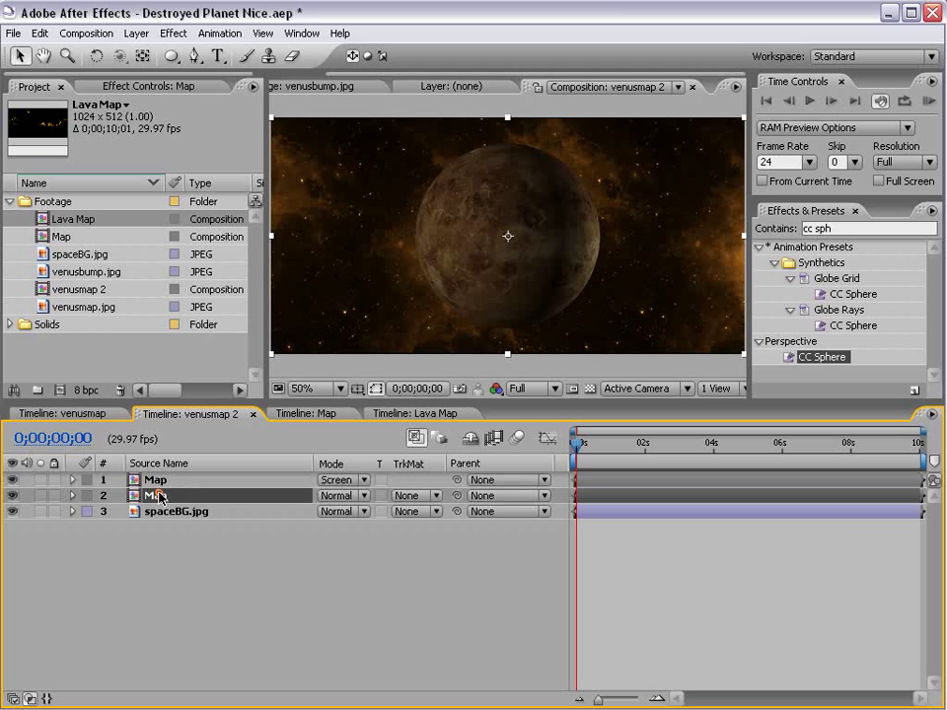
pyautogui.click(12, 479)
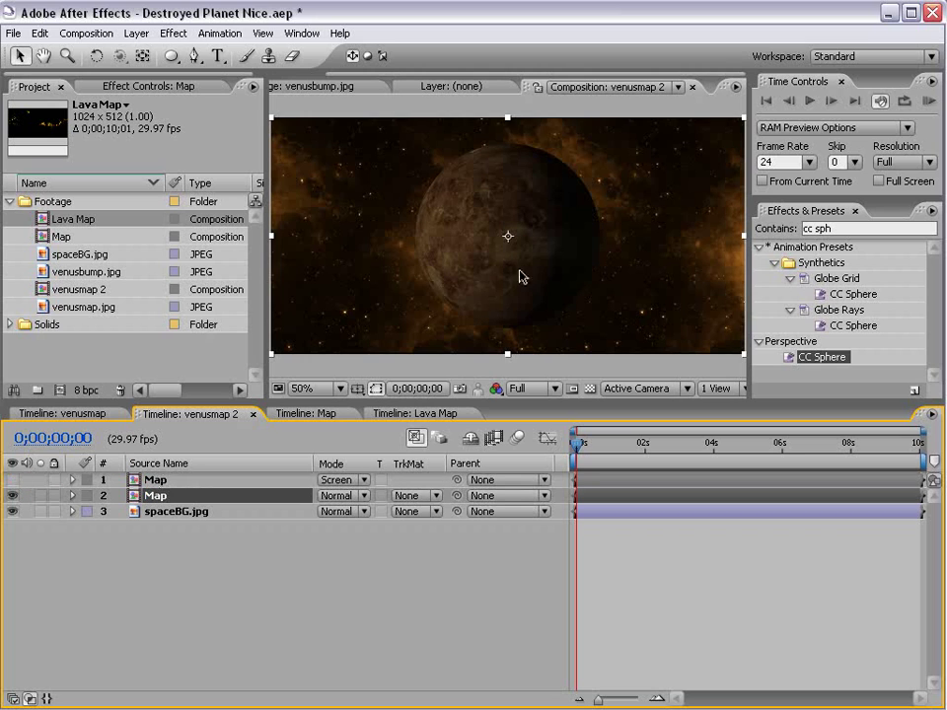
pyautogui.click(12, 479)
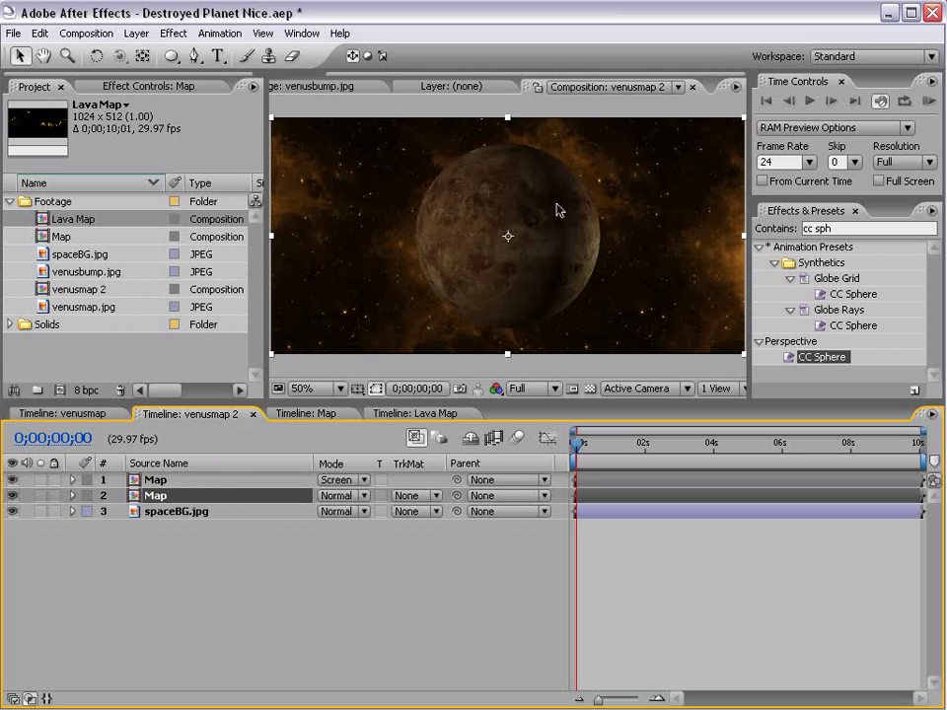
pyautogui.click(160, 482)
pyautogui.click(161, 496)
pyautogui.hotkey('ctrl', 'd')
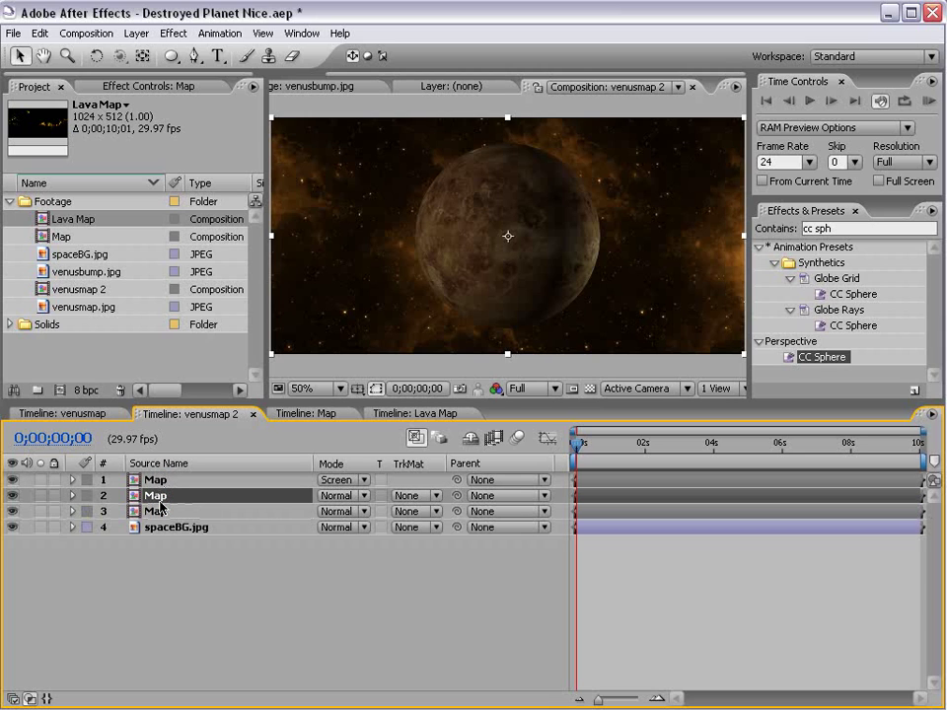
pyautogui.moveTo(163, 499); pyautogui.dragTo(157, 480)
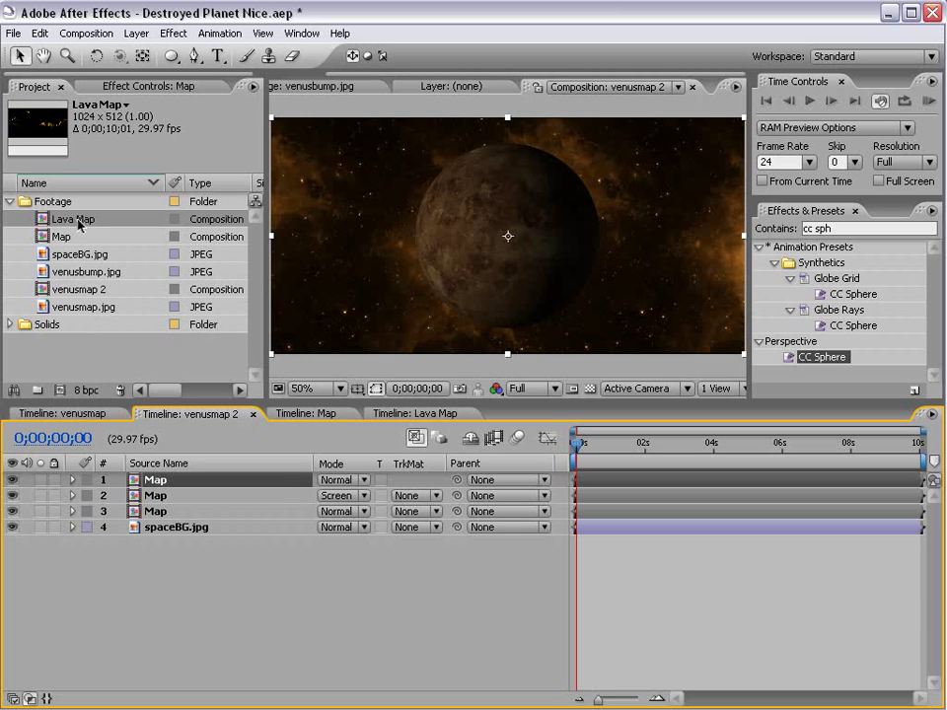
# Add Lava Map as the top layer and turn off layers 2–4 to view it alone.
pyautogui.moveTo(79, 225); pyautogui.dragTo(162, 491)
pyautogui.click(621, 573)
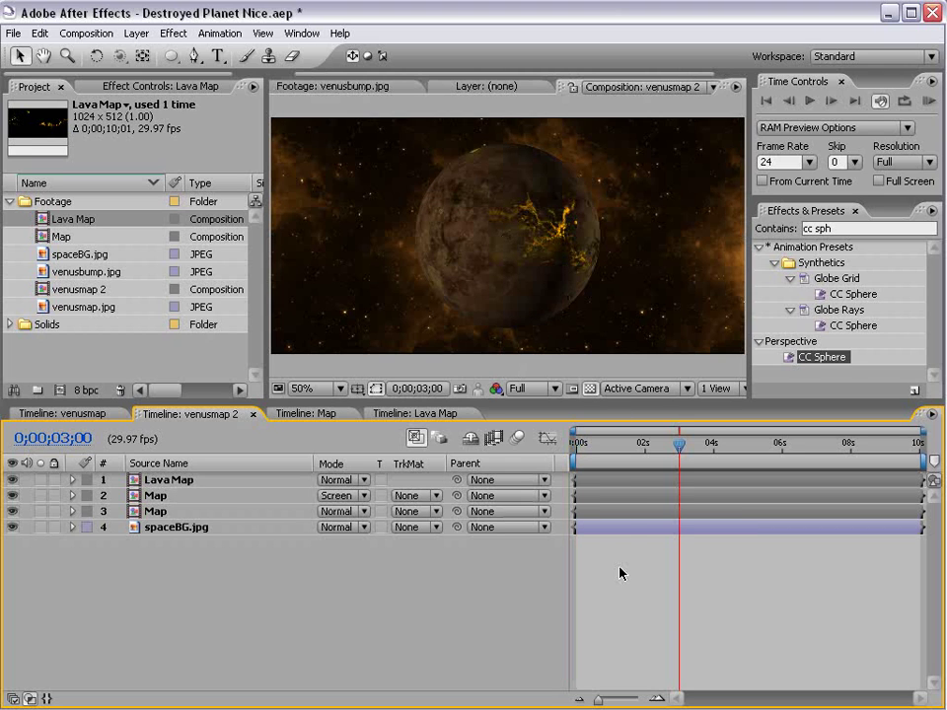
pyautogui.click(600, 483)
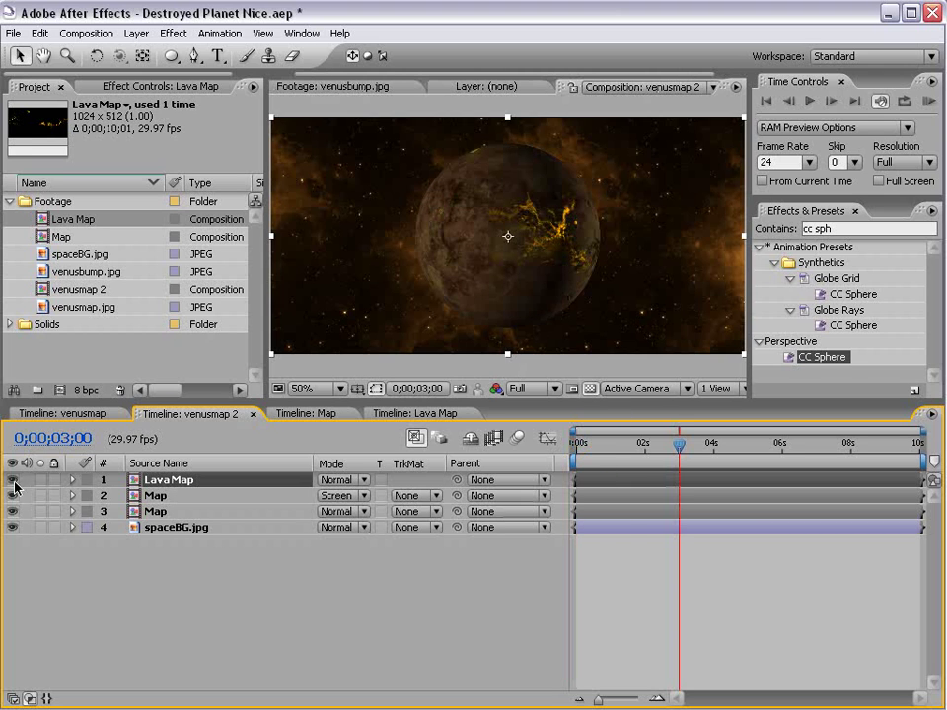
pyautogui.moveTo(12, 497); pyautogui.dragTo(13, 545)
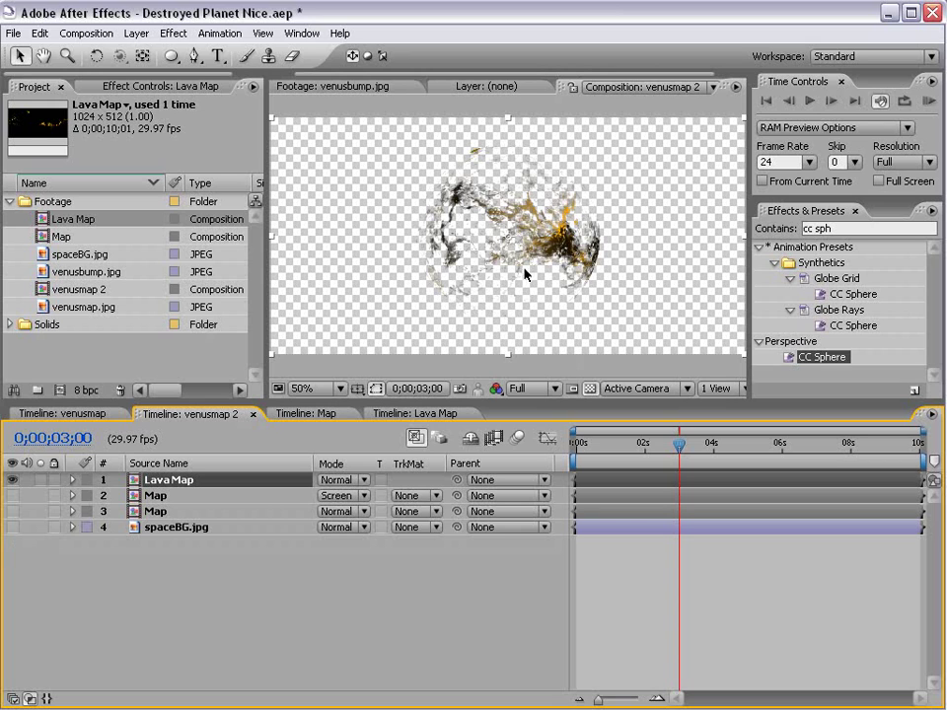
# Set Lava Map's CC Sphere Render mode to Outside after comparing the other modes.
pyautogui.click(121, 105)
pyautogui.click(108, 87)
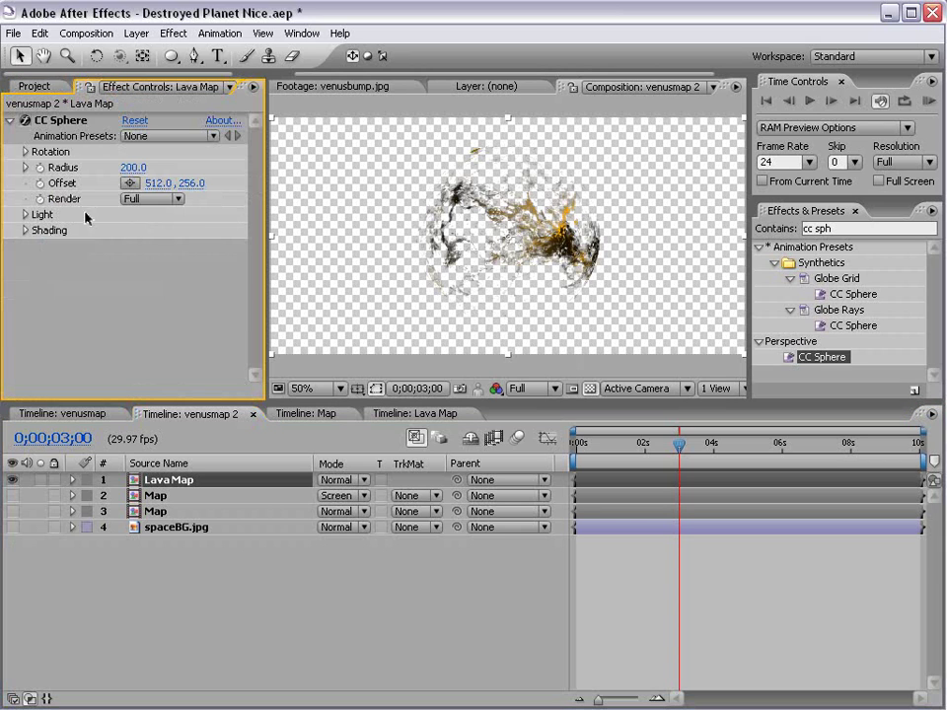
pyautogui.click(157, 199)
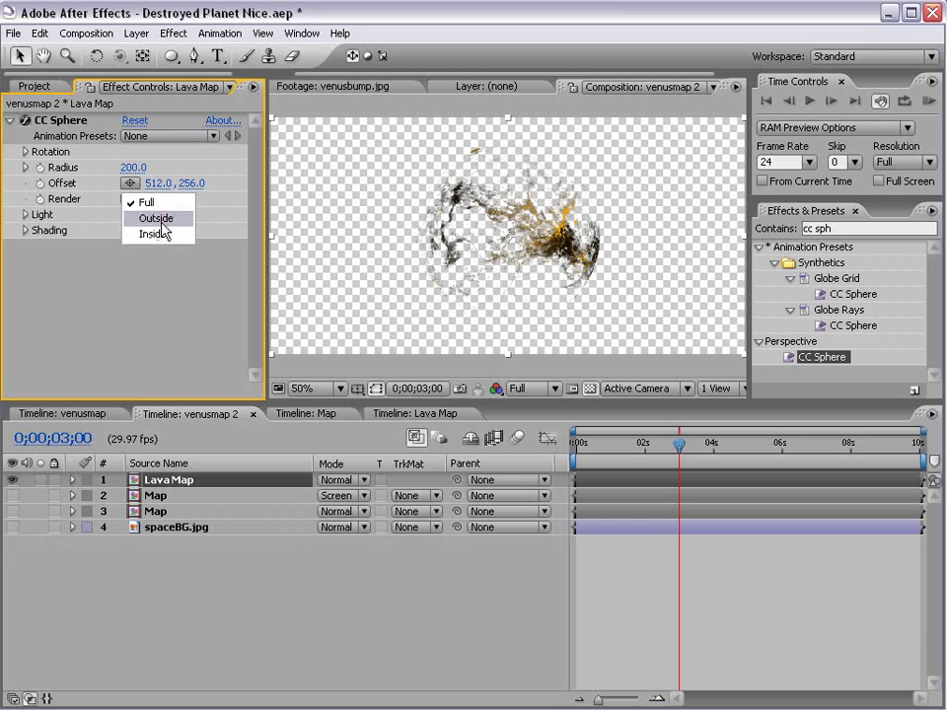
pyautogui.click(156, 218)
pyautogui.click(154, 198)
pyautogui.click(153, 215)
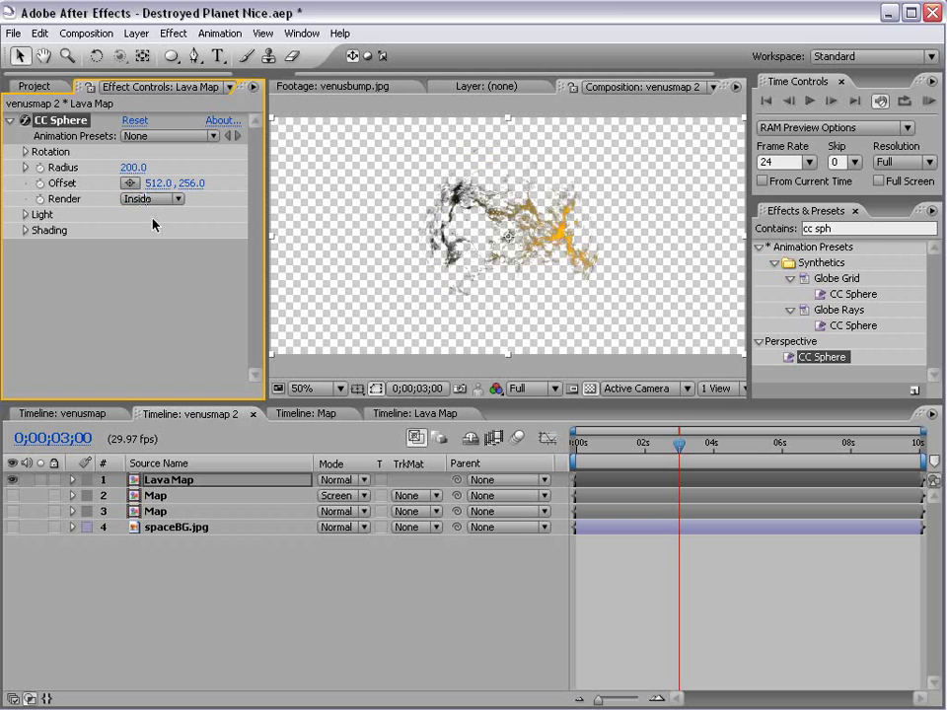
pyautogui.click(153, 198)
pyautogui.click(153, 183)
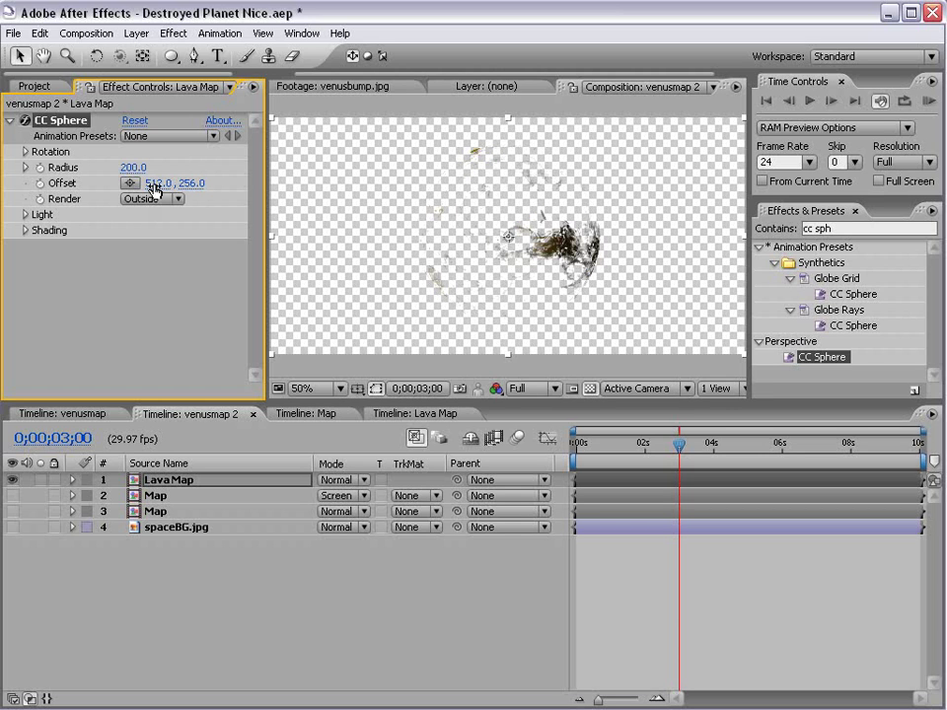
pyautogui.click(153, 199)
pyautogui.click(158, 199)
# Set the sphere's Shading Ambient to 100.
pyautogui.click(25, 231)
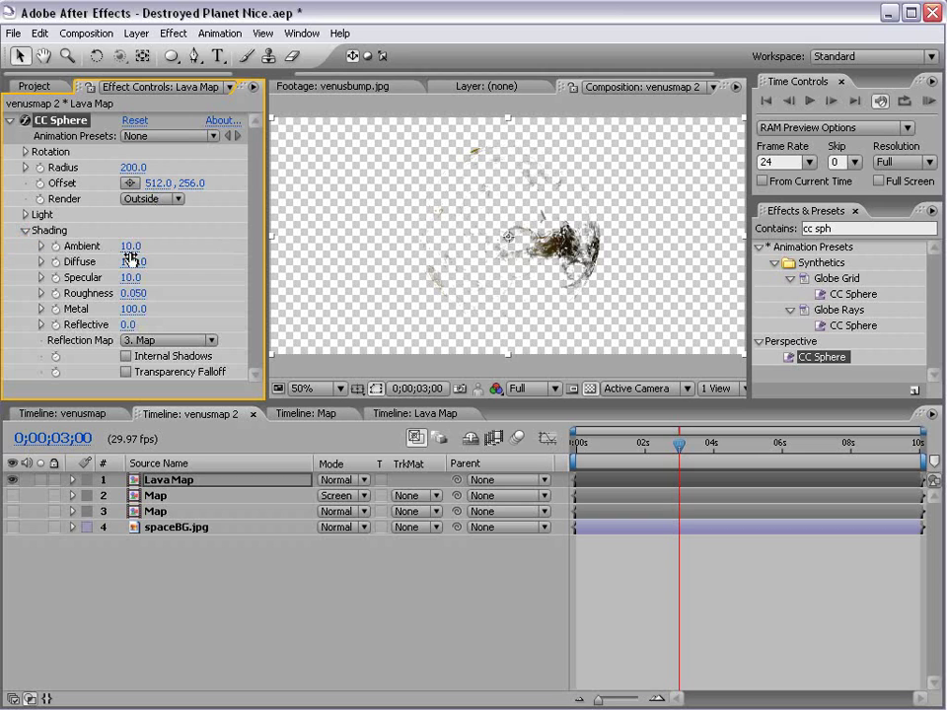
pyautogui.moveTo(130, 245); pyautogui.dragTo(381, 214)
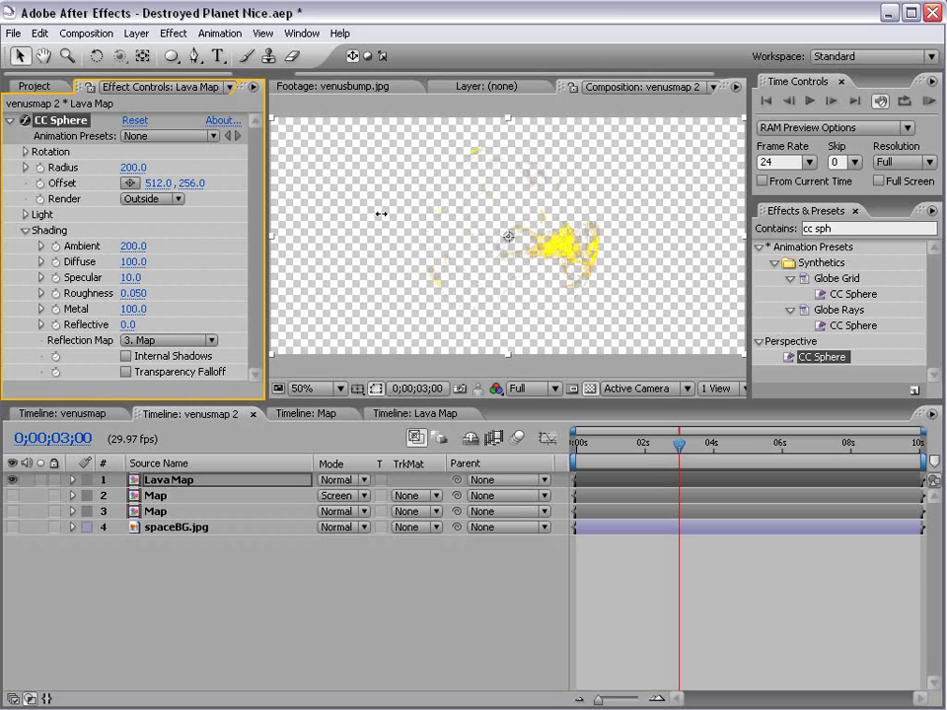
pyautogui.click(135, 246)
pyautogui.write('100')
pyautogui.press('Return')
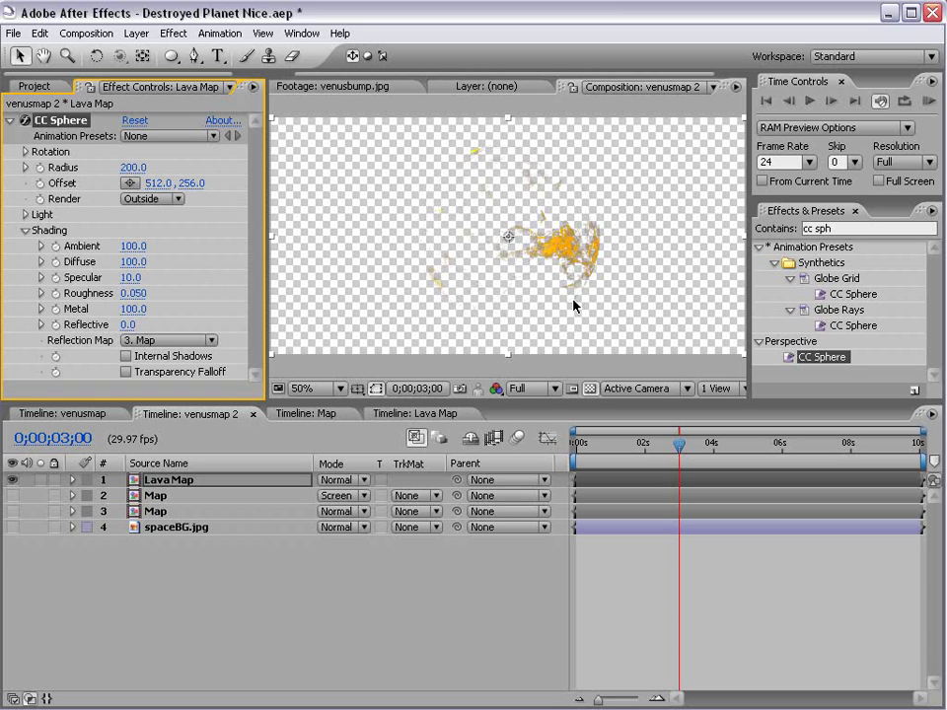
# Turn layers 2–4 back on and check the glowing planet at 100% before returning to 50%.
pyautogui.moveTo(13, 497); pyautogui.dragTo(10, 529)
pyautogui.press('/')
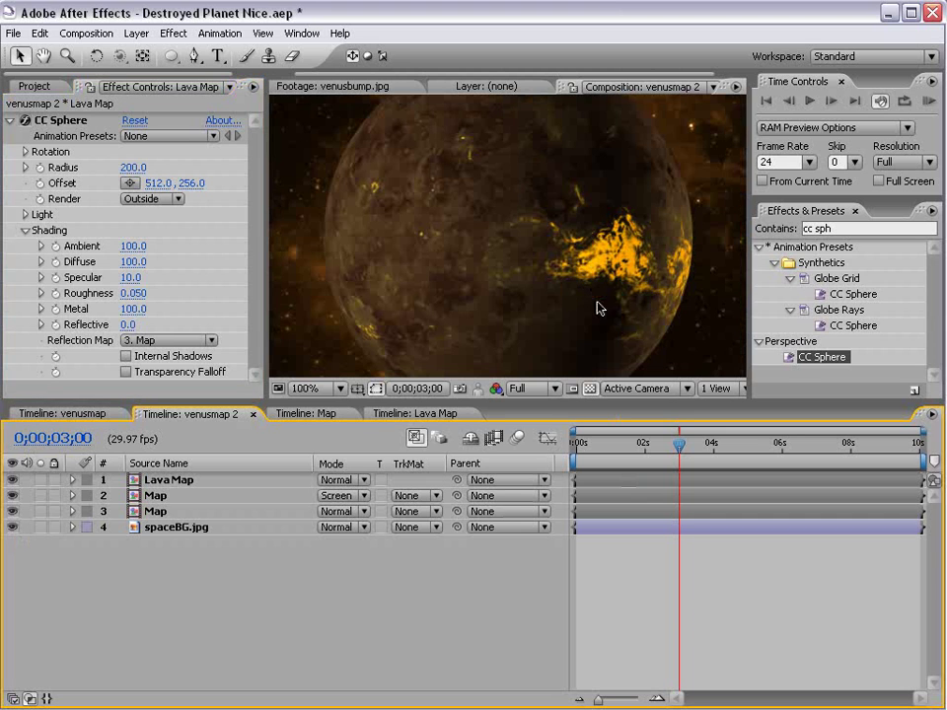
pyautogui.press('`')
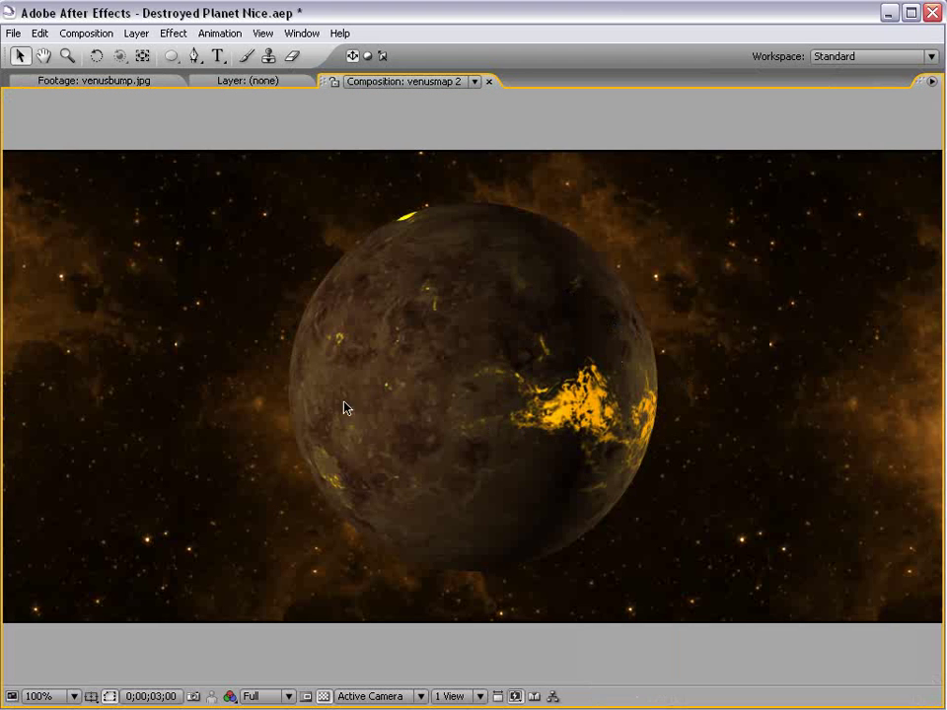
pyautogui.press('`')
pyautogui.press(',')
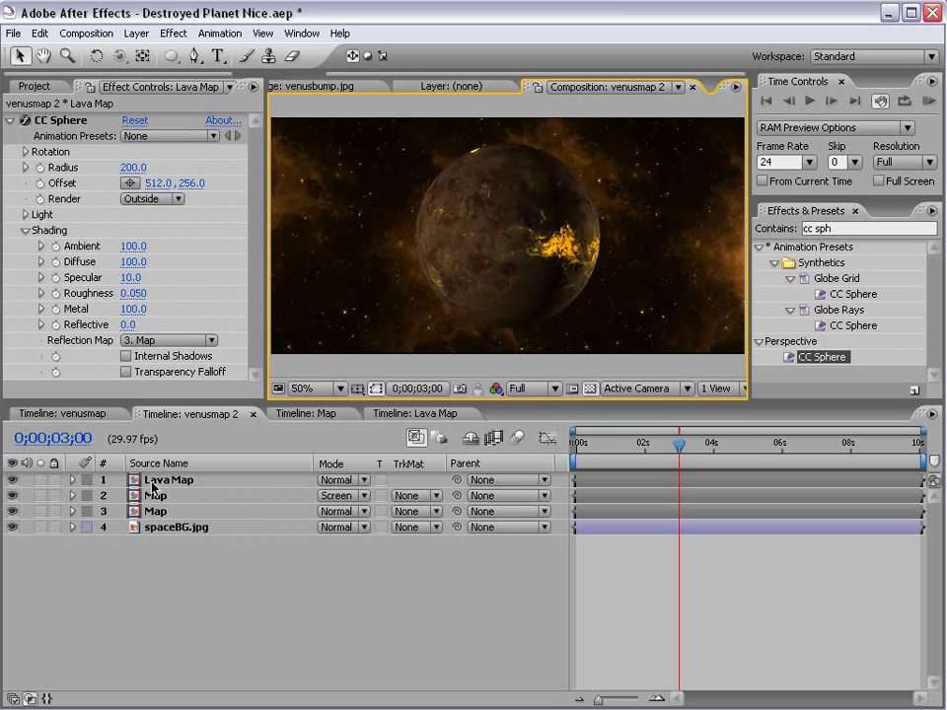
# Expand the CC Sphere rotation properties of Lava Map and layer 2 Map in the timeline.
pyautogui.click(507, 292)
pyautogui.press('e')
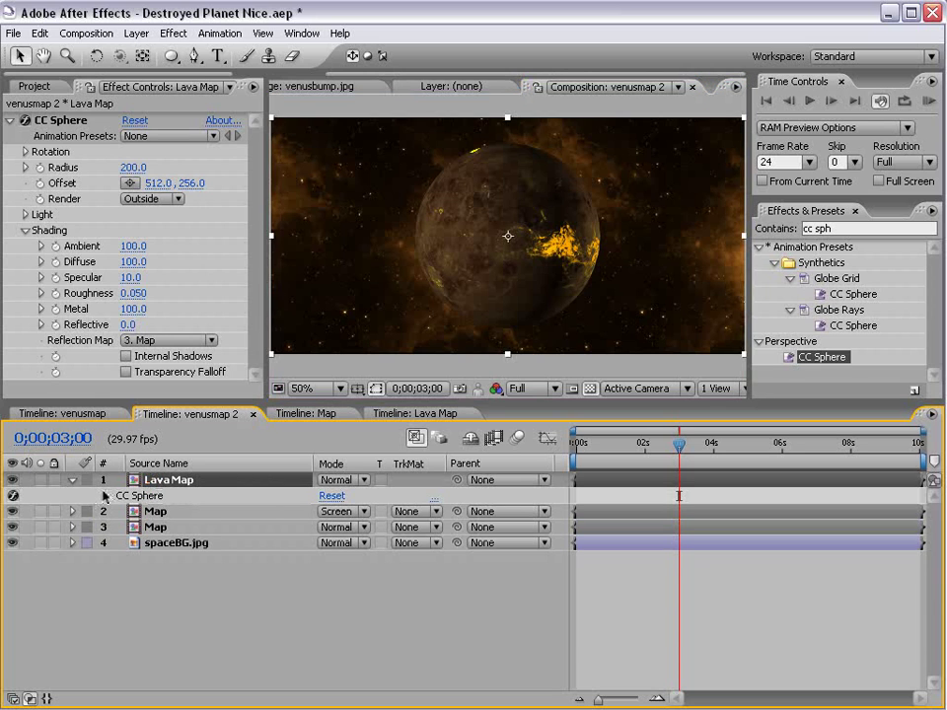
pyautogui.click(104, 496)
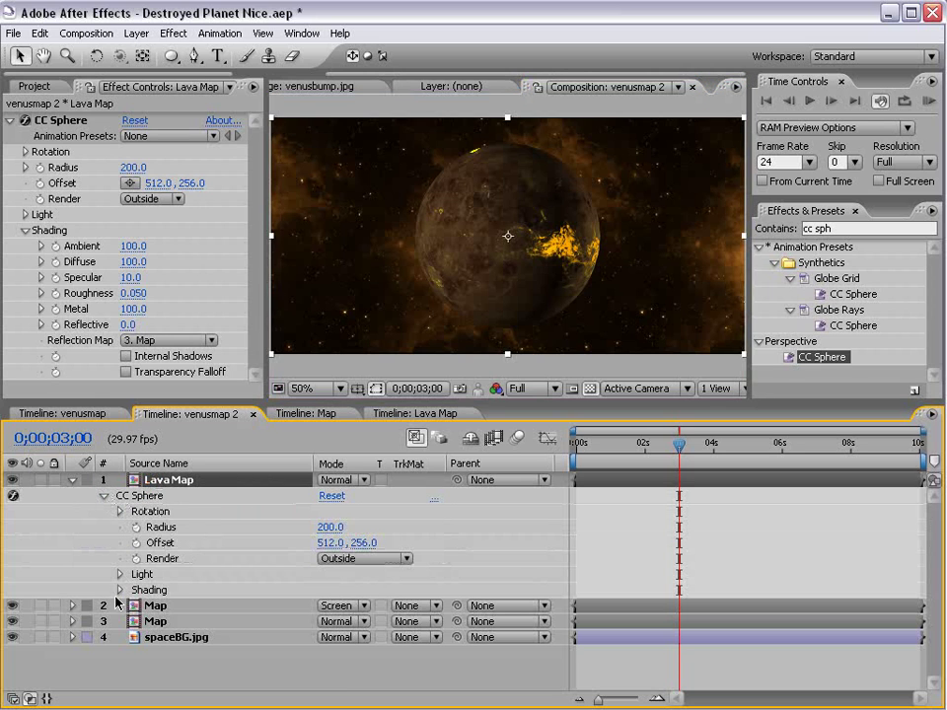
pyautogui.click(72, 606)
pyautogui.click(88, 621)
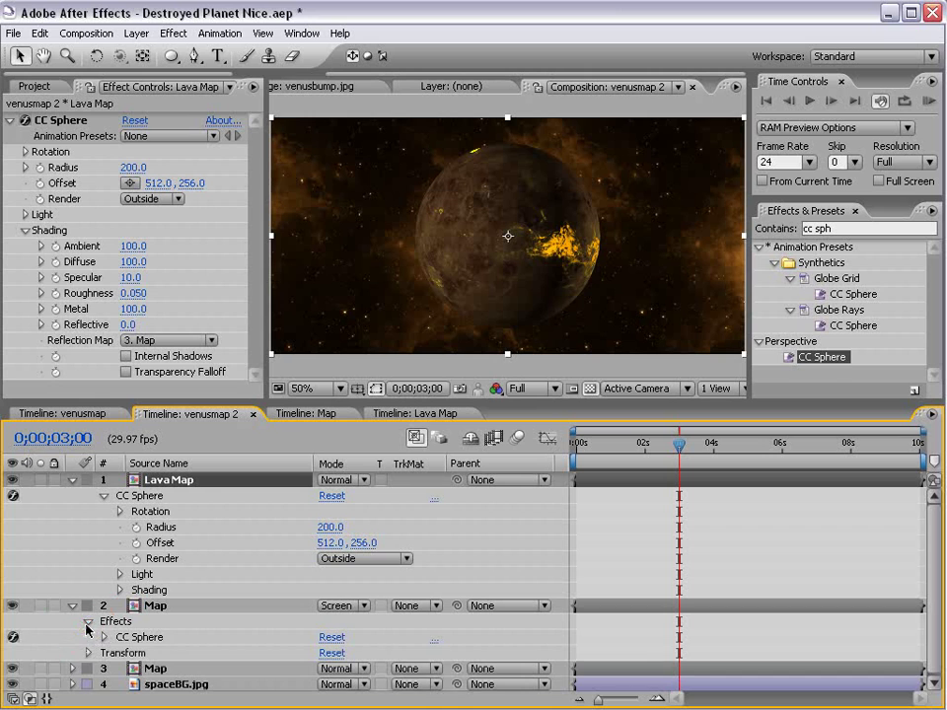
pyautogui.click(103, 637)
pyautogui.scroll(-3, 142, 635)
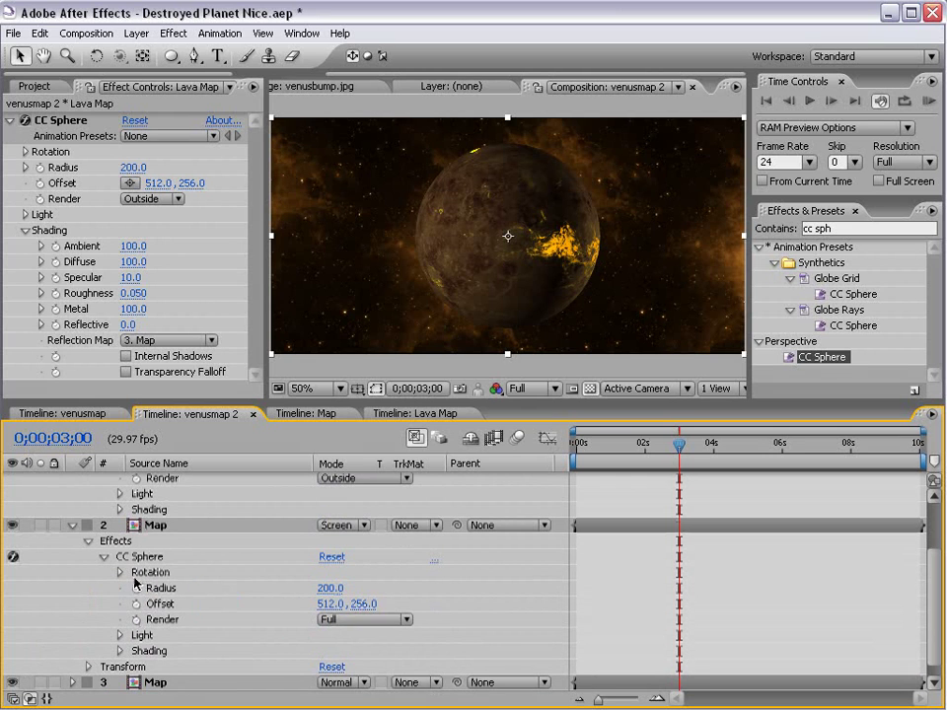
pyautogui.click(120, 573)
pyautogui.press('`')
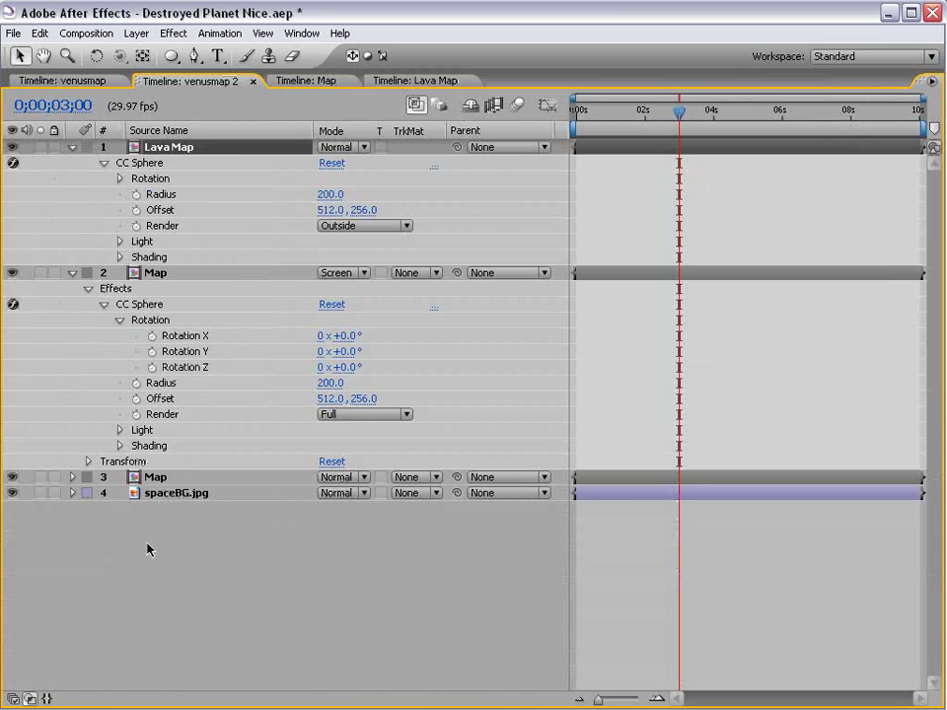
pyautogui.click(120, 179)
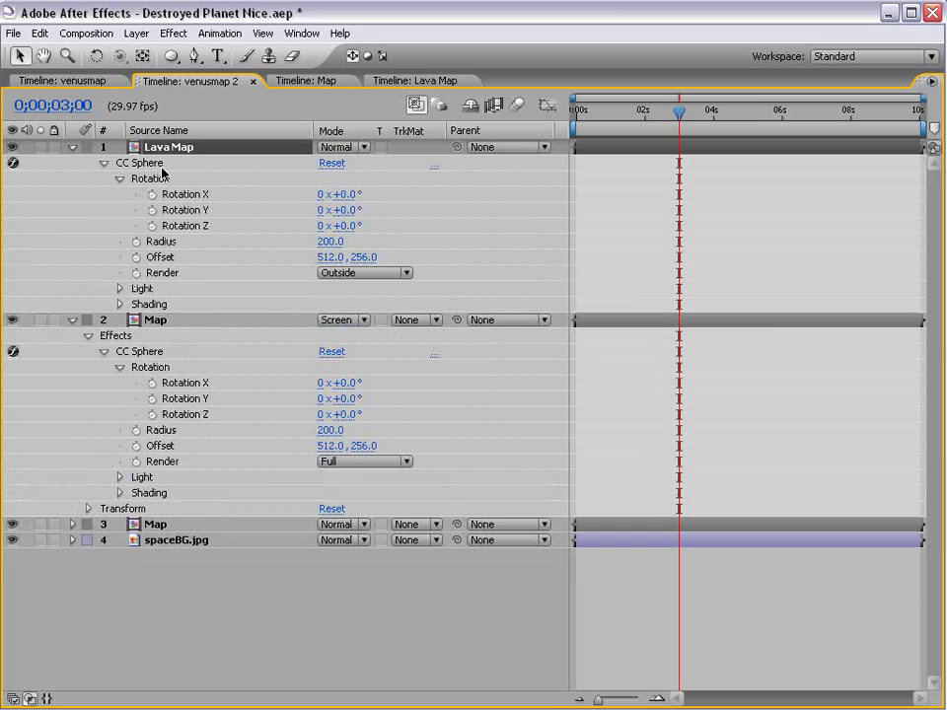
# Link layer 2 Map's Rotation Y to Lava Map's Rotation Y with an expression.
pyautogui.keyDown('alt'); pyautogui.click(152, 398); pyautogui.keyUp('alt')
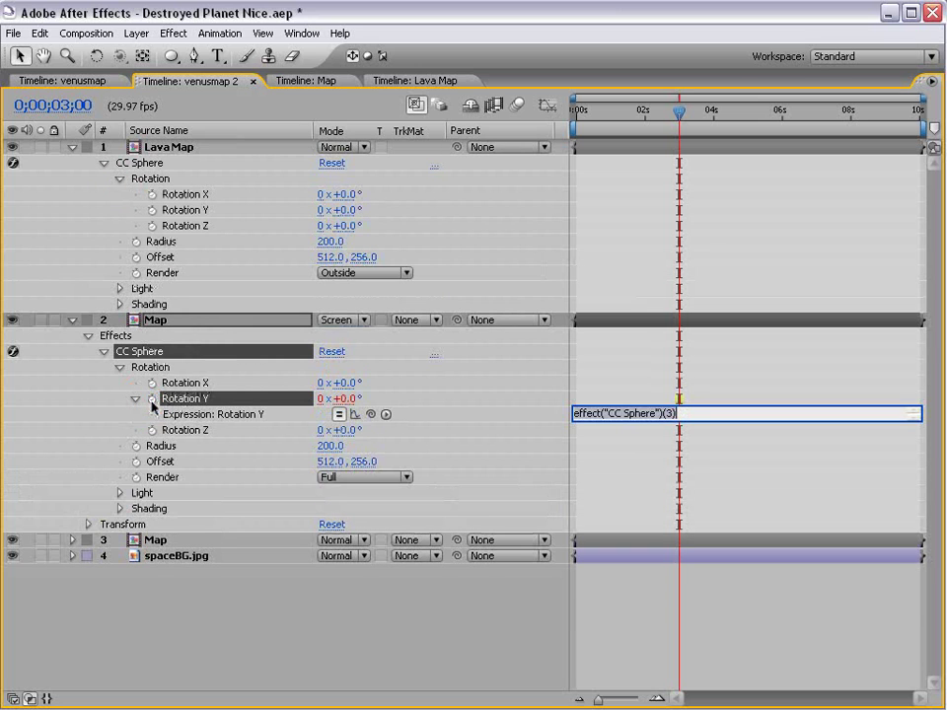
pyautogui.keyDown('alt'); pyautogui.click(154, 399); pyautogui.keyUp('alt')
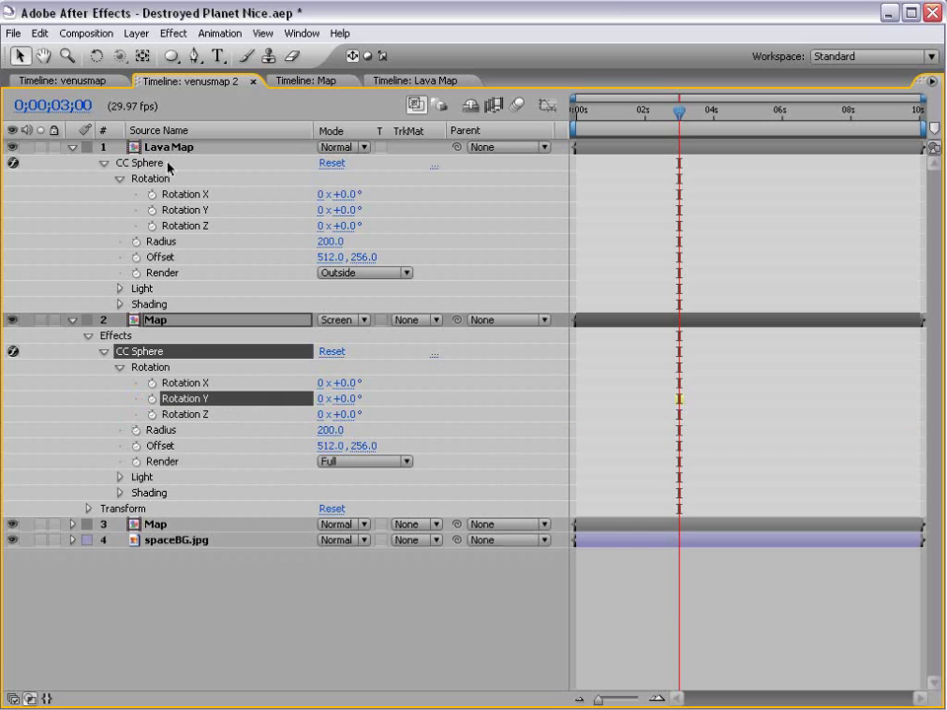
pyautogui.keyDown('alt'); pyautogui.click(152, 398); pyautogui.keyUp('alt')
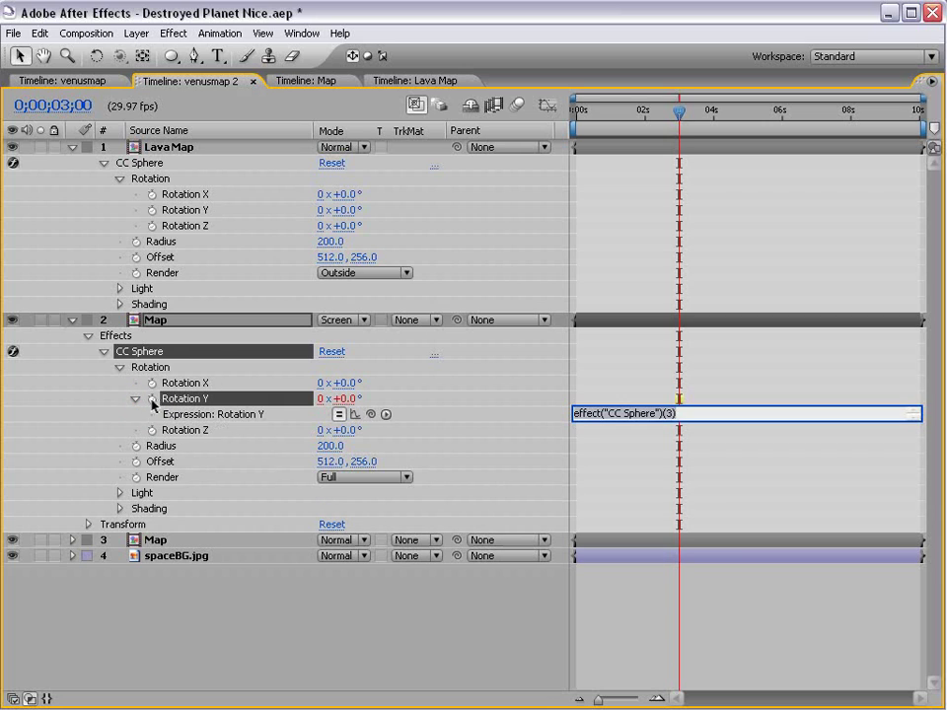
pyautogui.moveTo(371, 414); pyautogui.dragTo(186, 212)
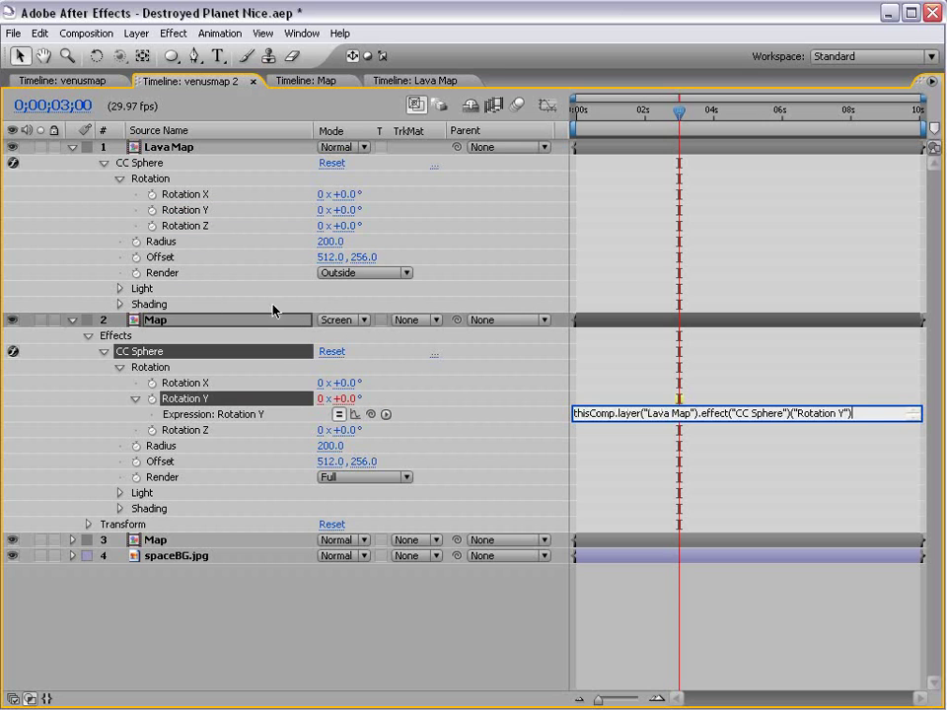
pyautogui.click(446, 404)
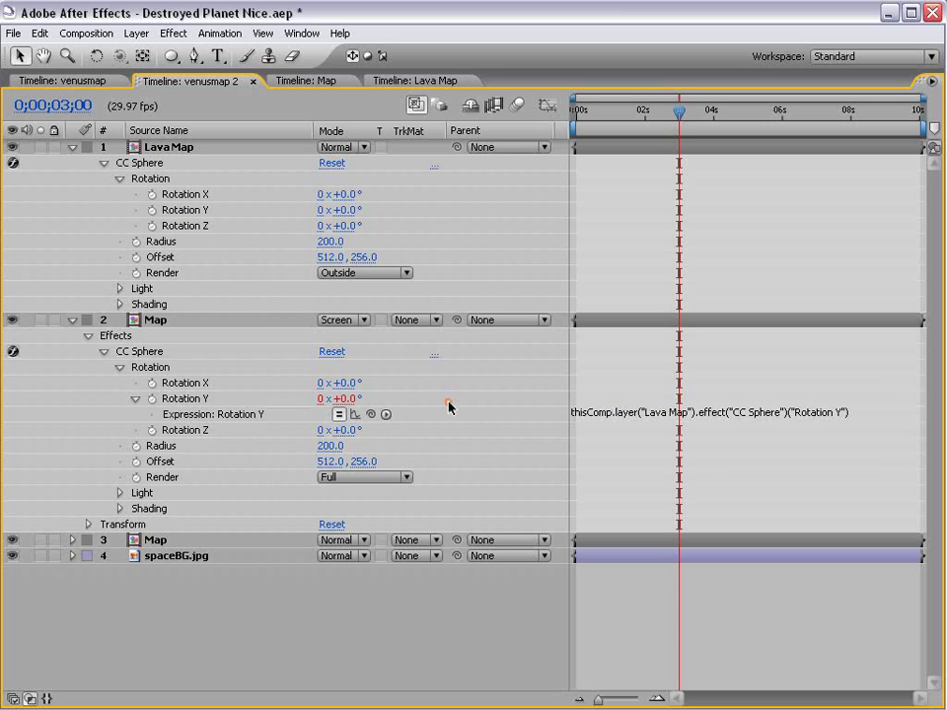
# Link layer 3 Map's Rotation Y to Lava Map's Rotation Y with an expression.
pyautogui.click(72, 540)
pyautogui.click(88, 555)
pyautogui.click(102, 570)
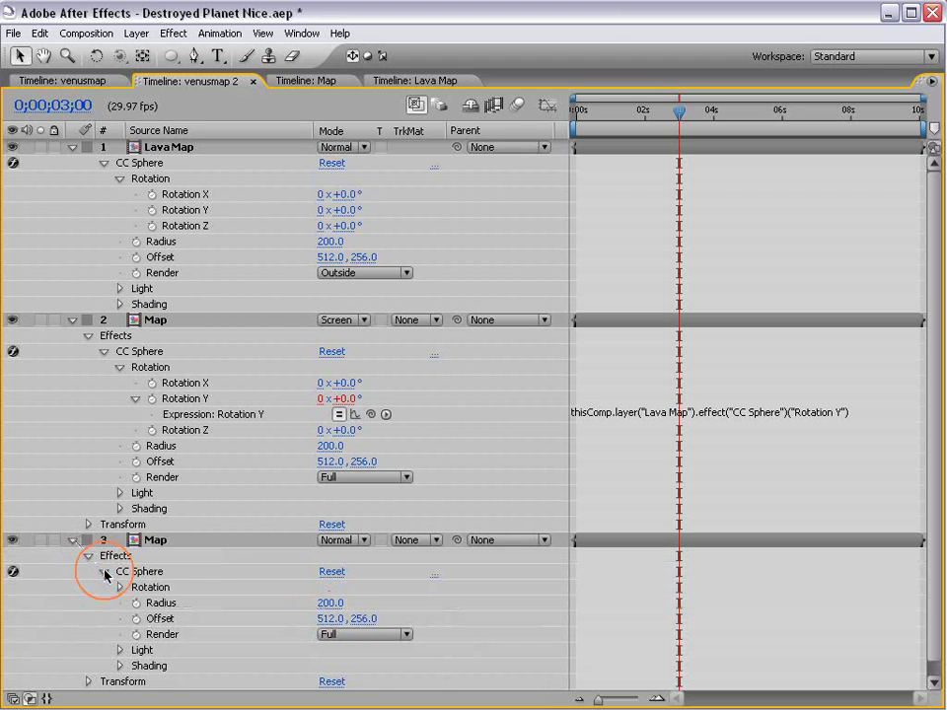
pyautogui.click(123, 588)
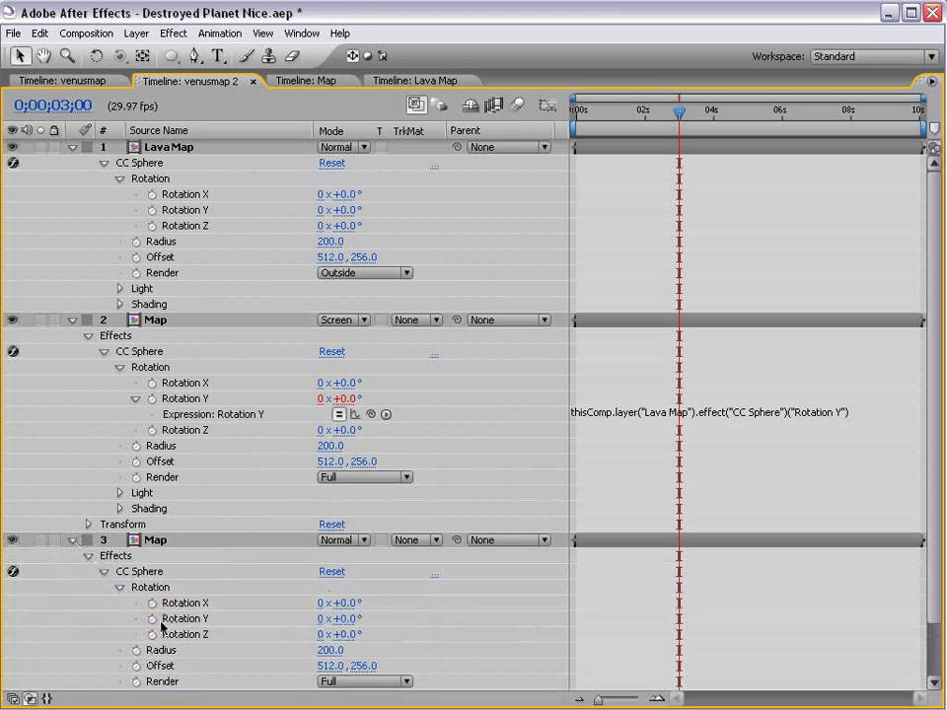
pyautogui.keyDown('alt'); pyautogui.click(152, 618); pyautogui.keyUp('alt')
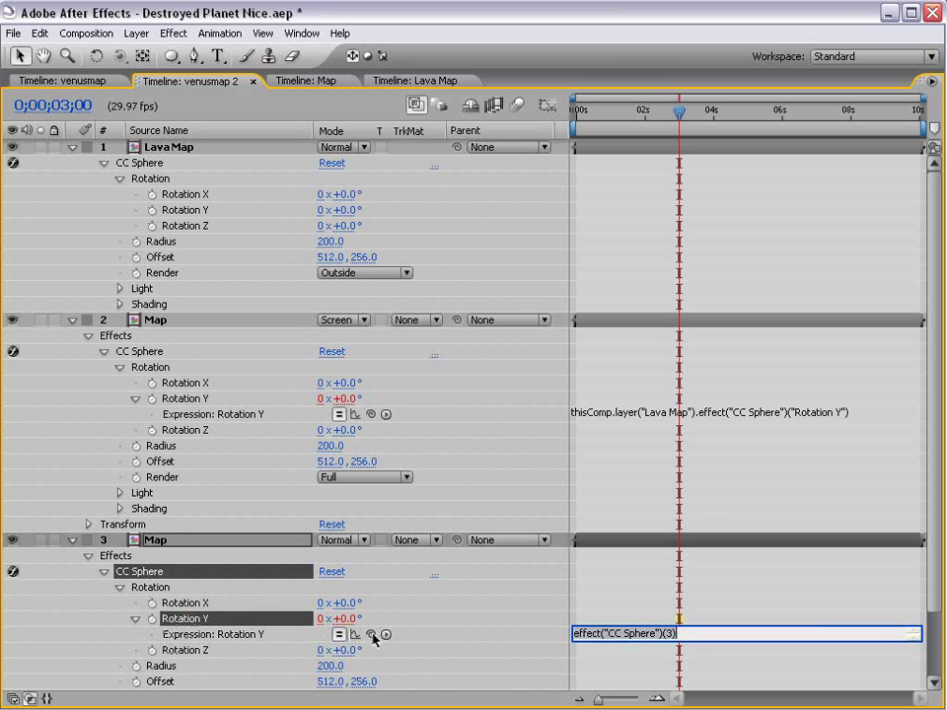
pyautogui.moveTo(372, 636); pyautogui.dragTo(156, 210)
pyautogui.click(596, 500)
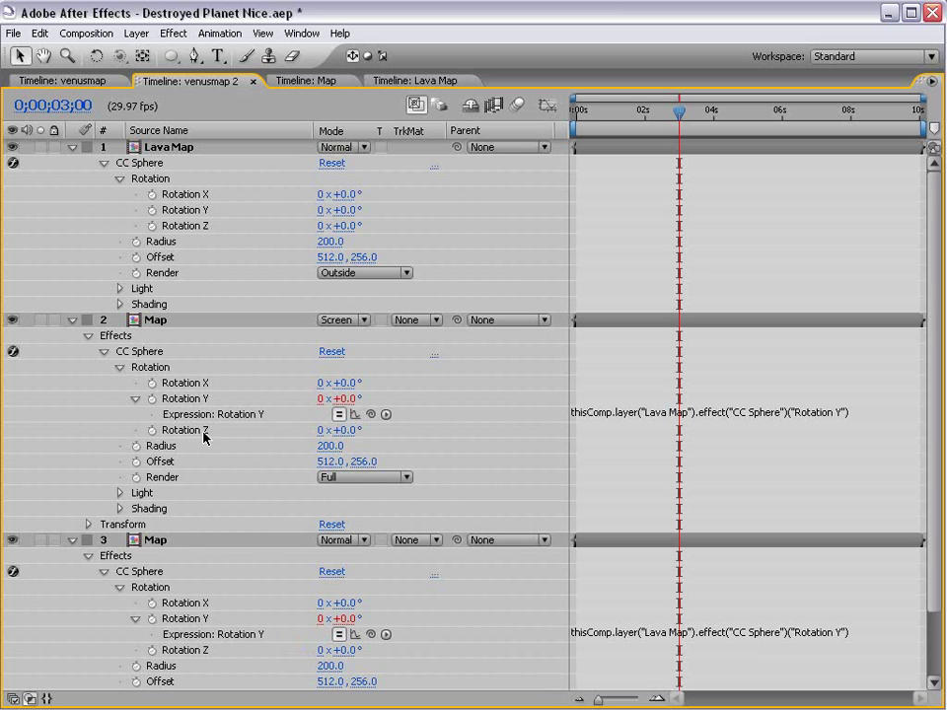
# Scrub Lava Map's Rotation Y to turn the lava cracks across the planet's face.
pyautogui.click(183, 210)
pyautogui.click(173, 147)
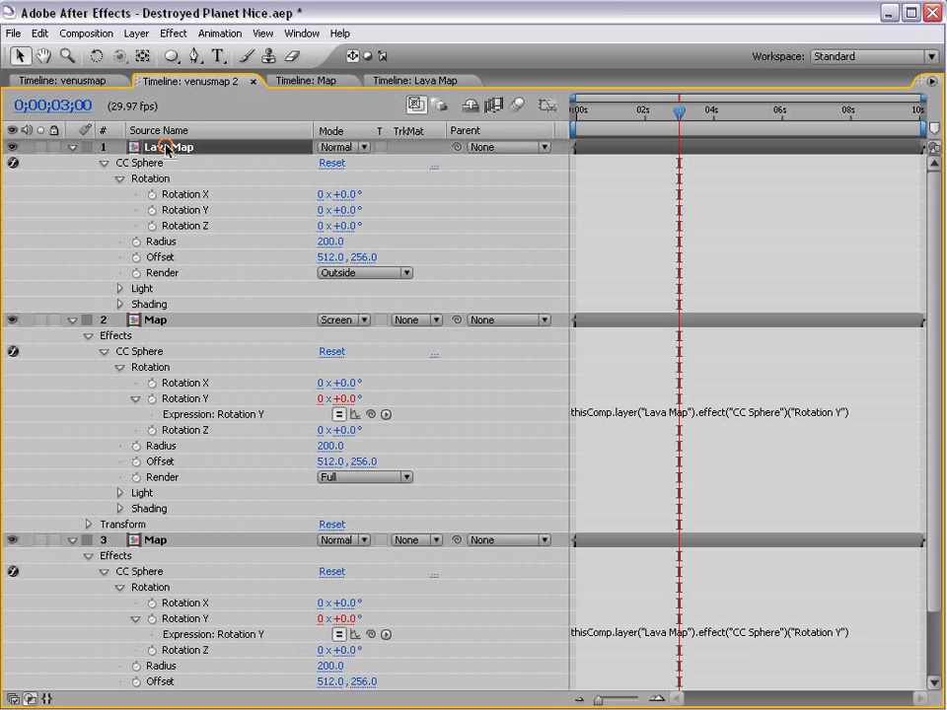
pyautogui.press('`')
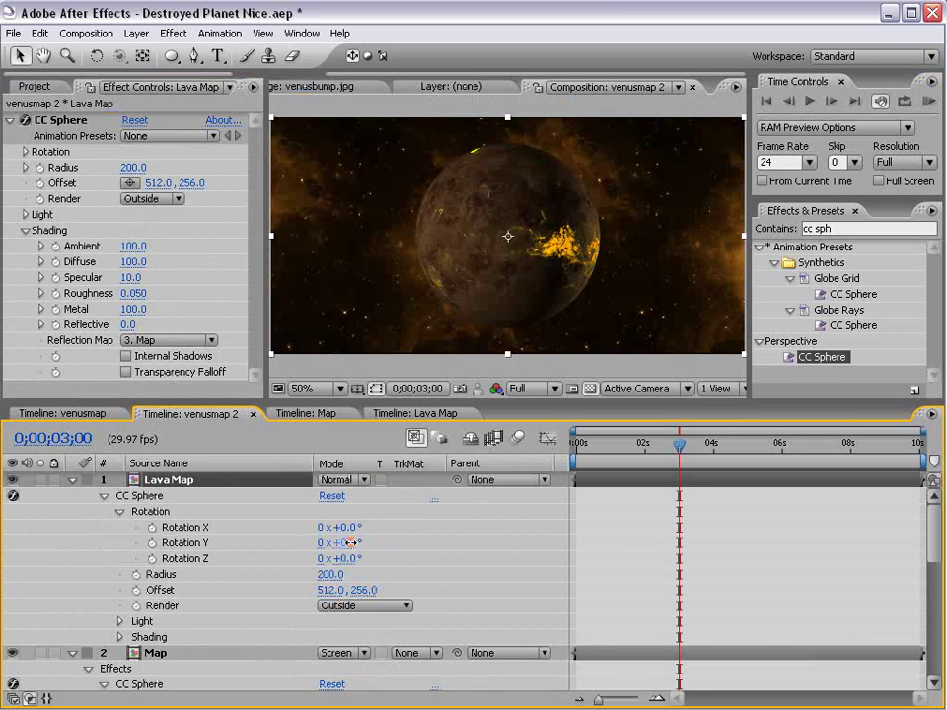
pyautogui.moveTo(355, 543); pyautogui.dragTo(553, 513)
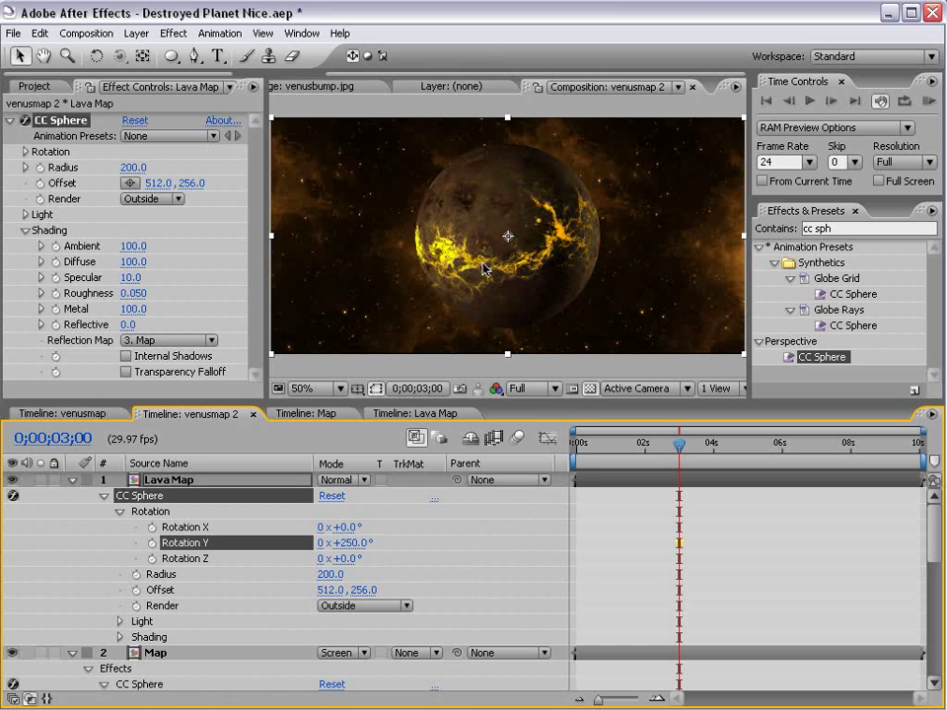
pyautogui.press('`')
pyautogui.press('`')
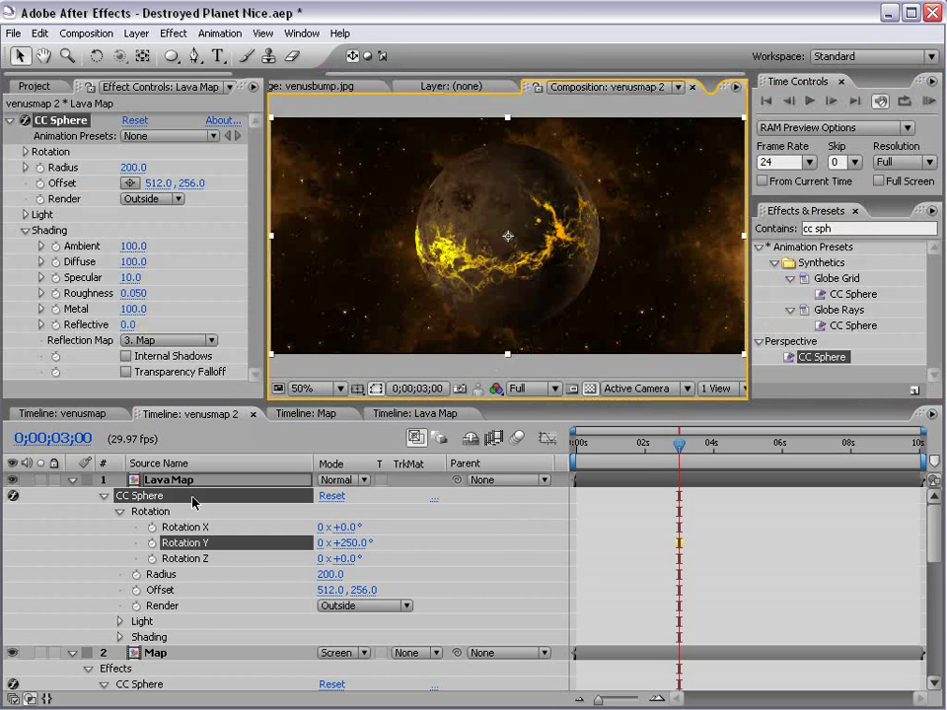
# Add a Glow to Lava Map with radius 47 and intensity 0.7.
pyautogui.click(72, 480)
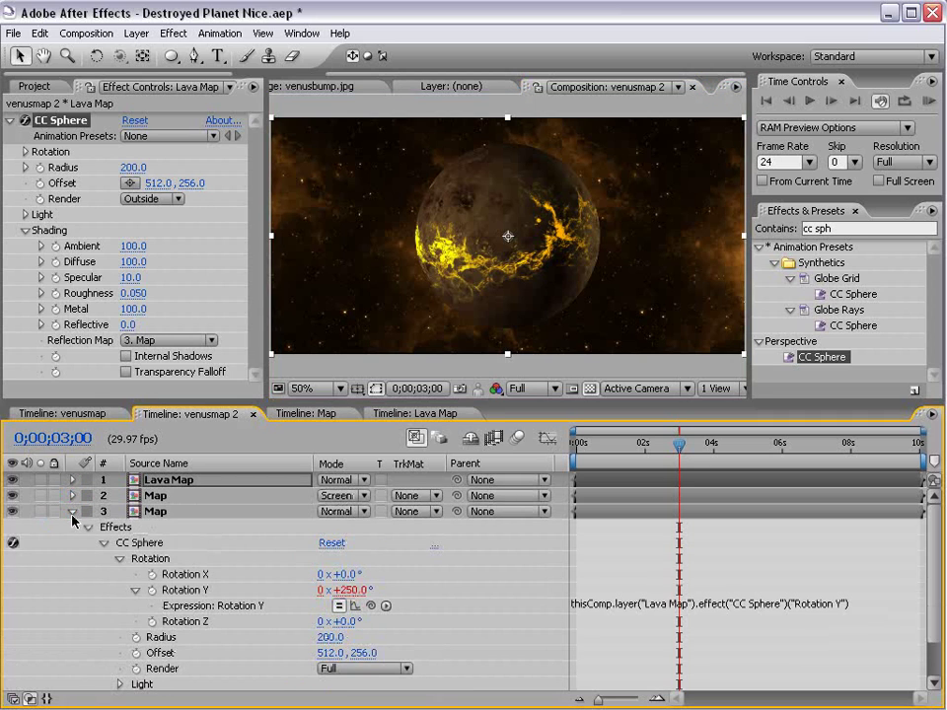
pyautogui.click(72, 512)
pyautogui.click(160, 480)
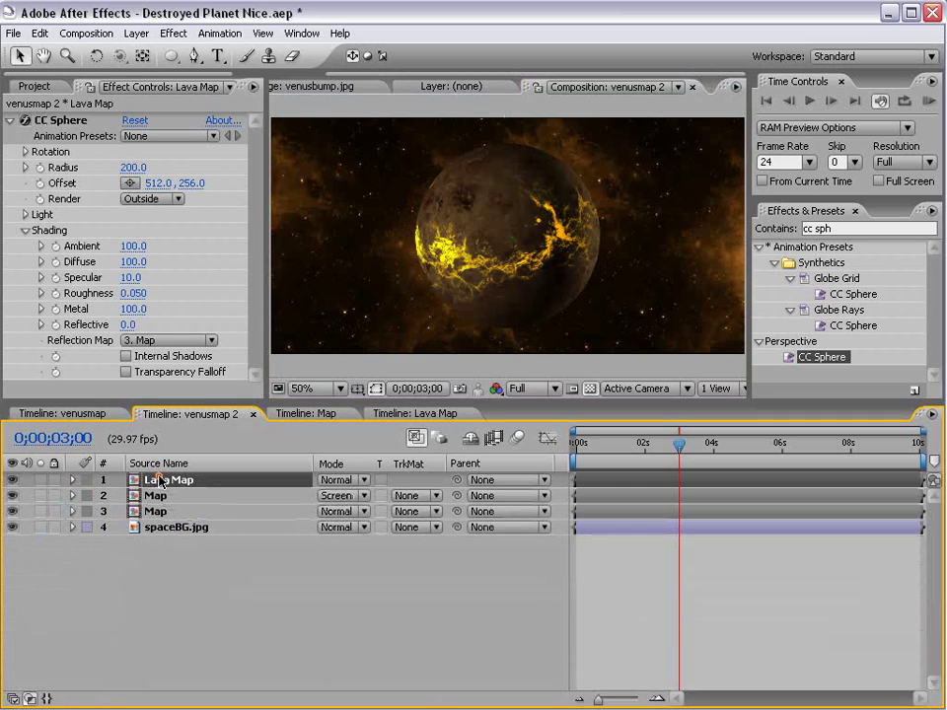
pyautogui.click(180, 35)
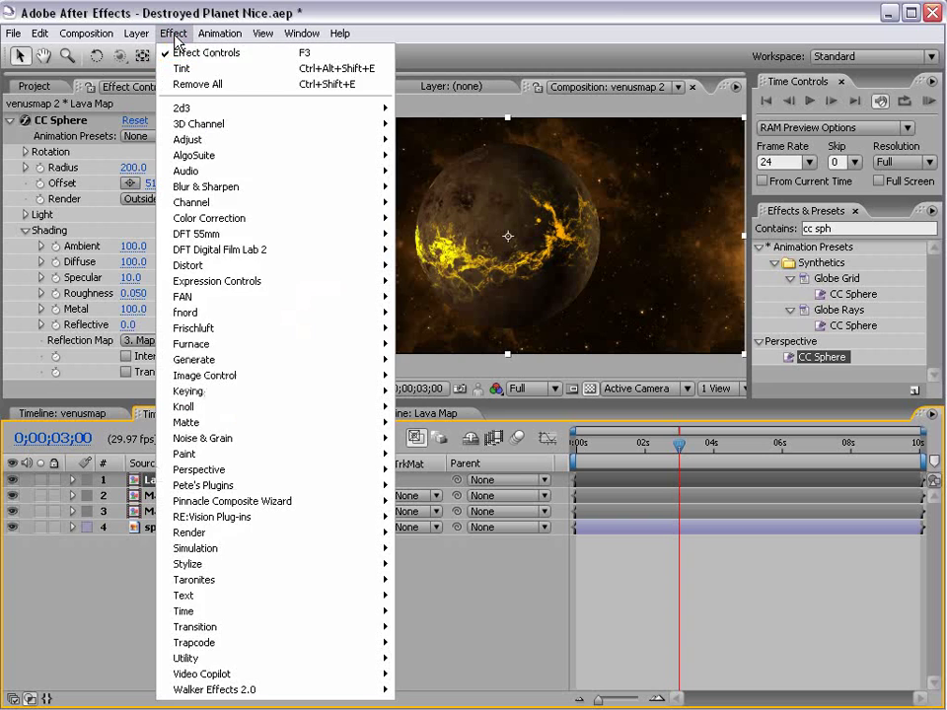
pyautogui.moveTo(214, 567)
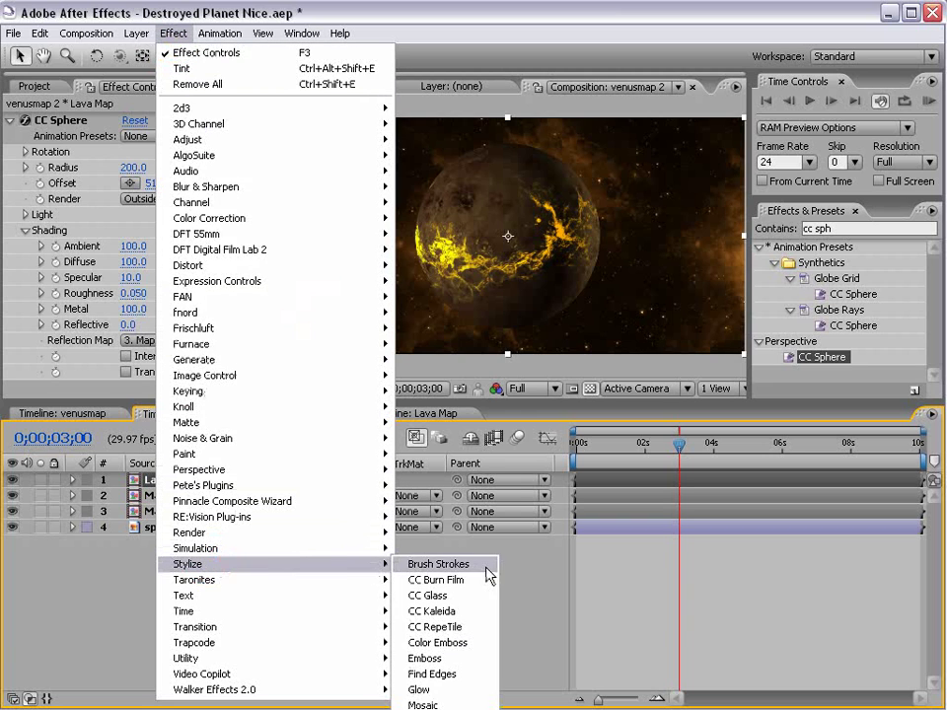
pyautogui.click(426, 687)
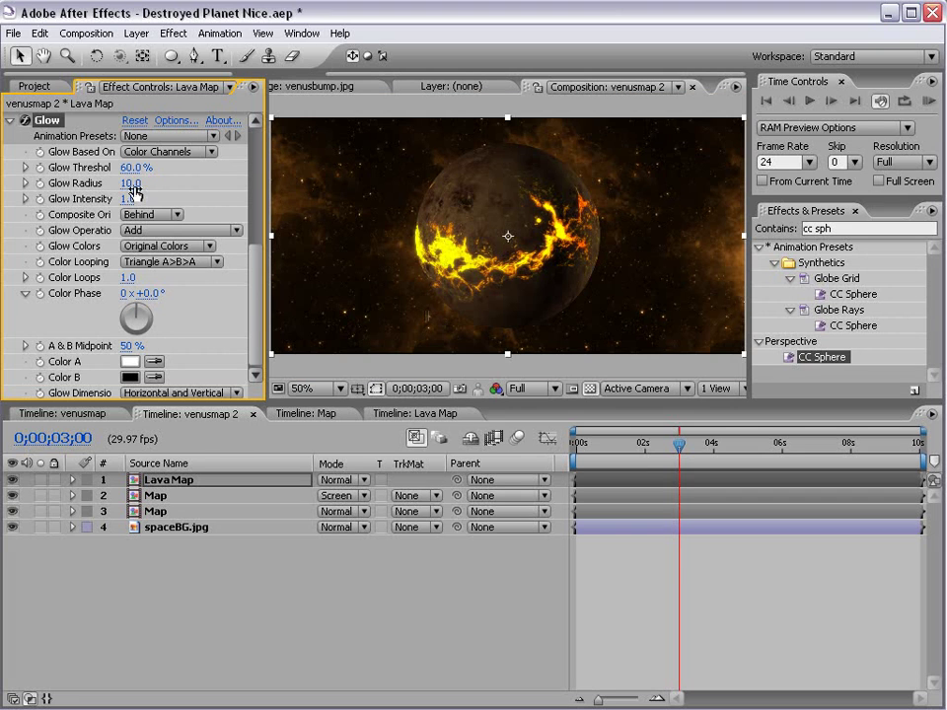
pyautogui.moveTo(129, 187); pyautogui.dragTo(77, 153)
pyautogui.click(664, 594)
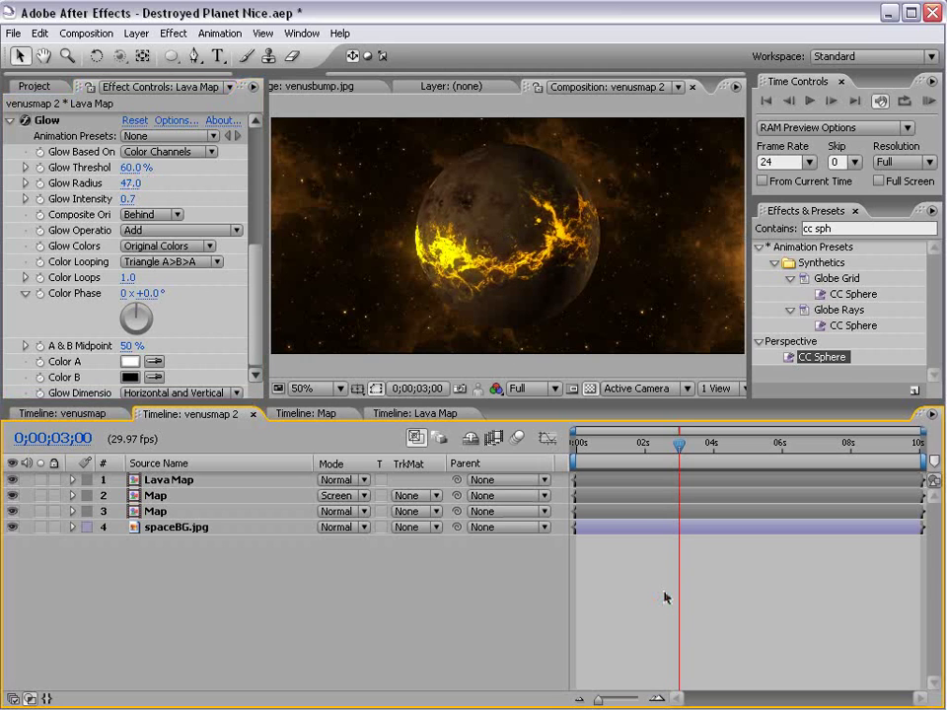
# Apply Curves to the lower Map layer and shape an S-curve with an upper and lower point.
pyautogui.click(151, 512)
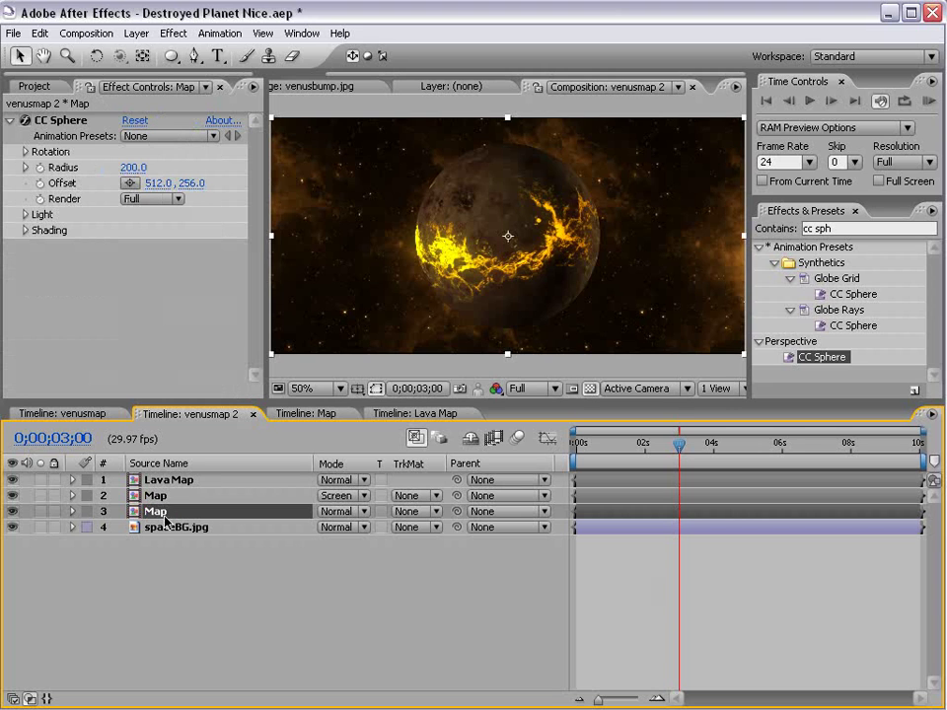
pyautogui.click(169, 35)
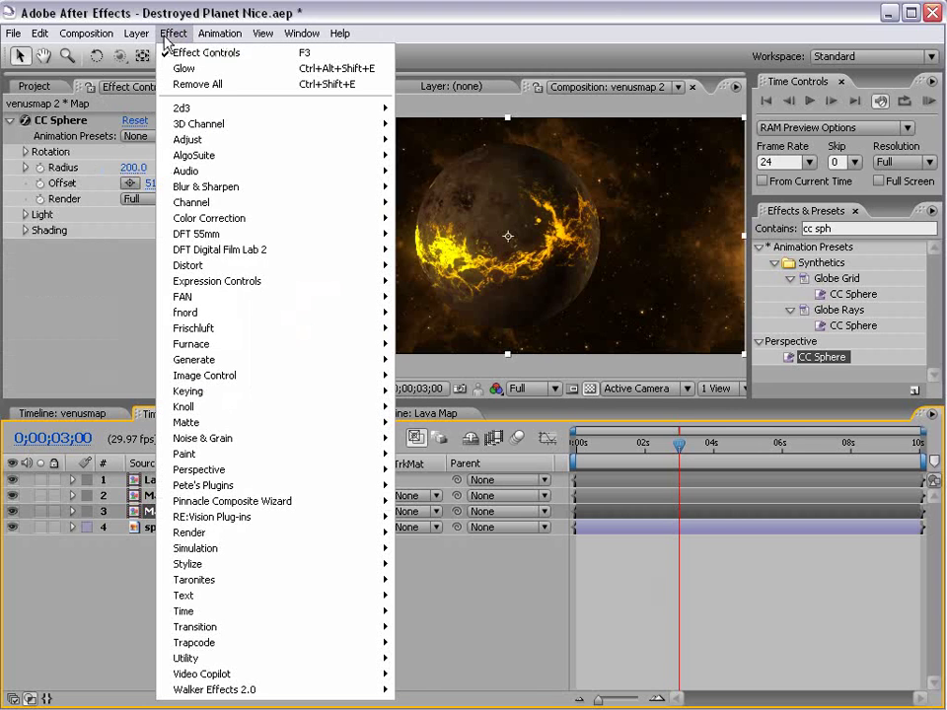
pyautogui.moveTo(229, 220)
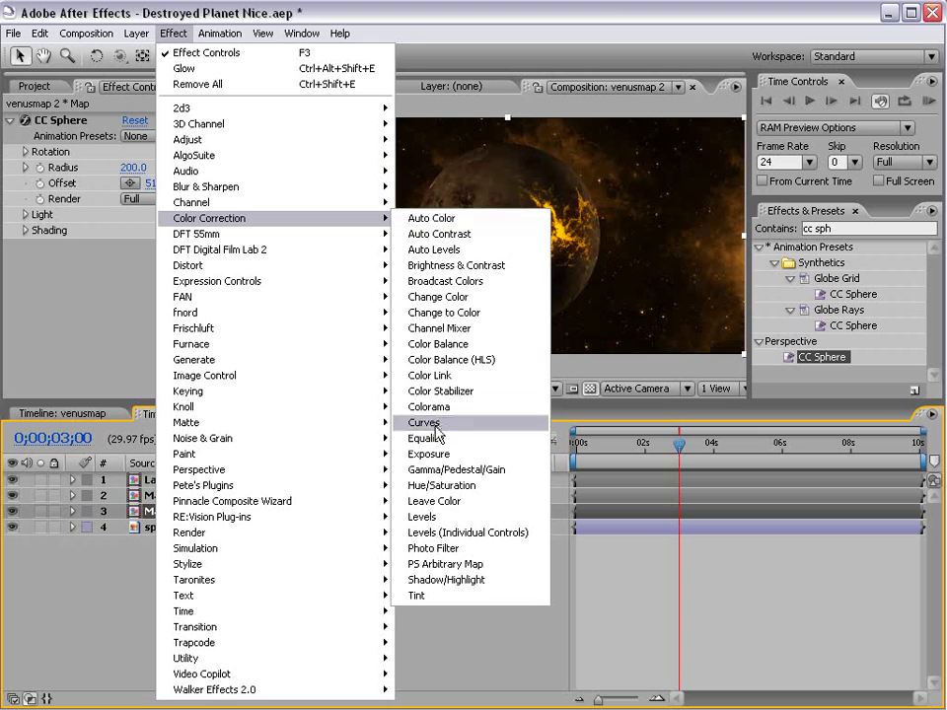
pyautogui.click(426, 422)
pyautogui.moveTo(128, 294); pyautogui.dragTo(174, 266)
pyautogui.moveTo(91, 337); pyautogui.dragTo(87, 349)
pyautogui.moveTo(173, 259); pyautogui.dragTo(141, 238)
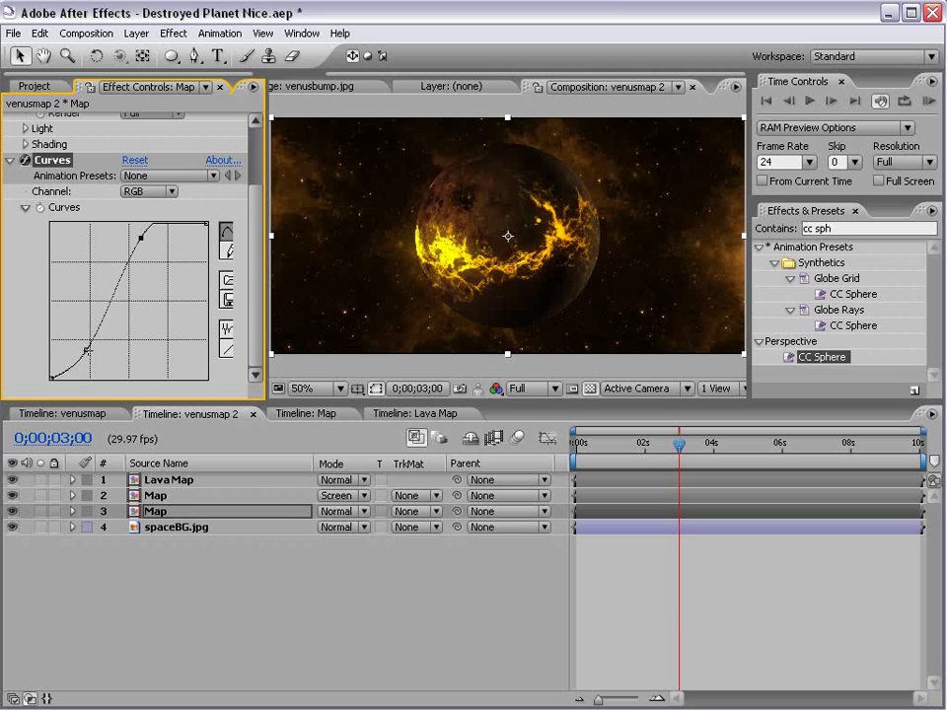
pyautogui.moveTo(86, 349)
pyautogui.mouseDown()
pyautogui.moveTo(70, 375)
pyautogui.moveTo(86, 344)
pyautogui.mouseUp()
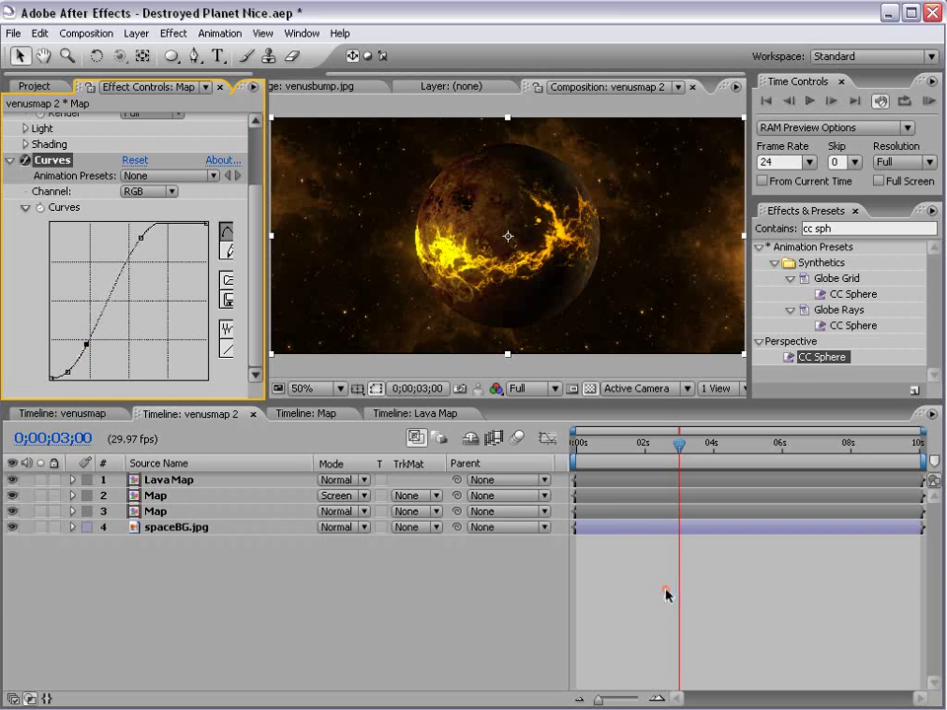
pyautogui.press('`')
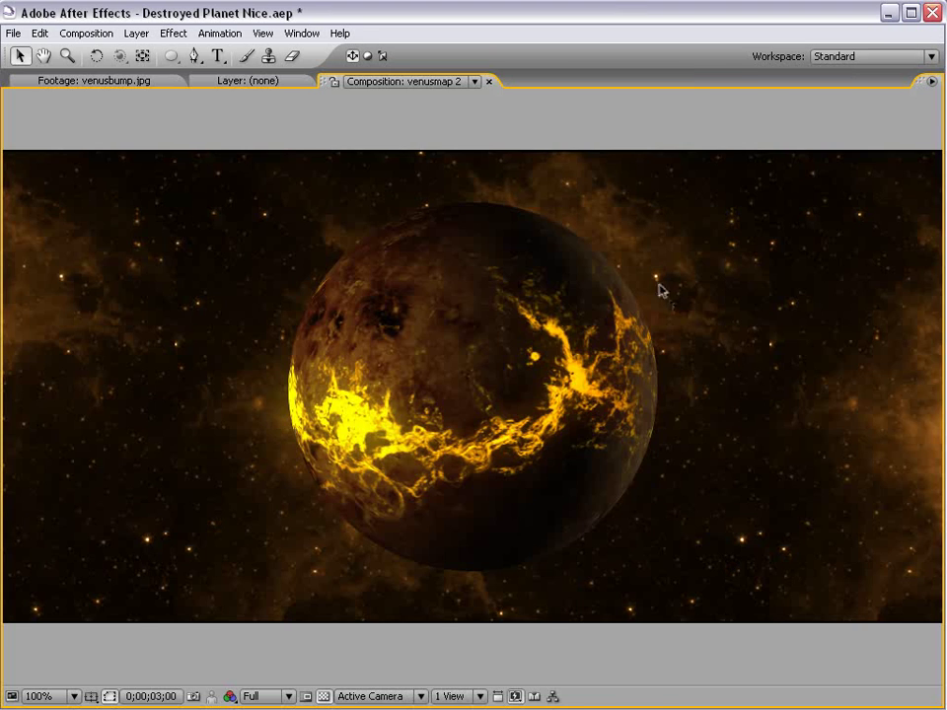
# In the Lava Map composition, change layer 2's Tint Map White To colour to deeper orange FF9600.
pyautogui.press('`')
pyautogui.click(405, 414)
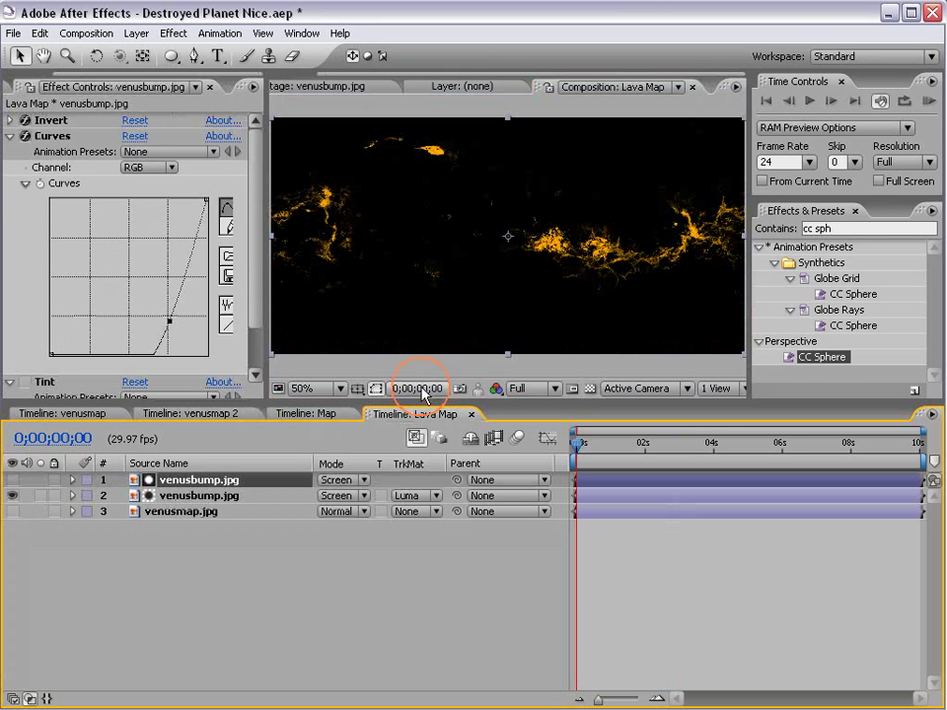
pyautogui.click(182, 495)
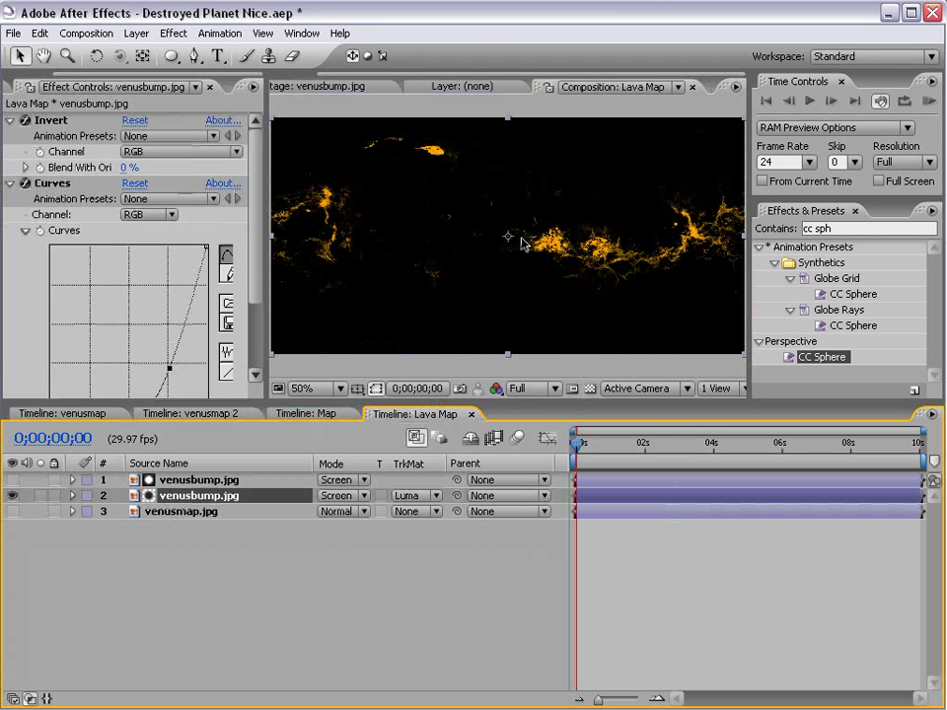
pyautogui.moveTo(248, 201); pyautogui.dragTo(259, 317)
pyautogui.click(129, 375)
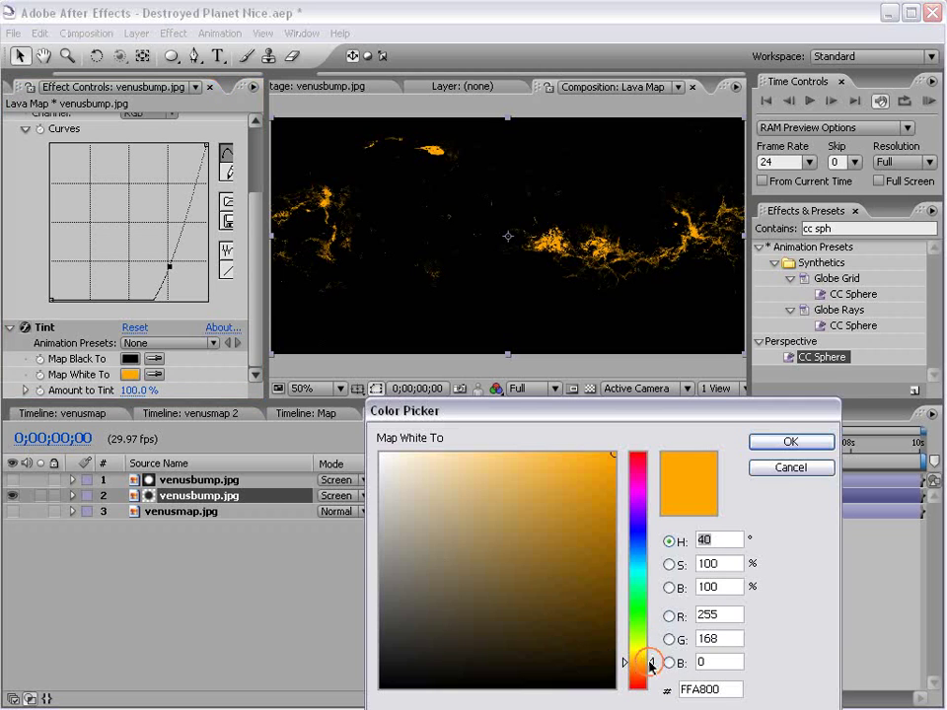
pyautogui.moveTo(650, 666); pyautogui.dragTo(649, 670)
pyautogui.click(790, 442)
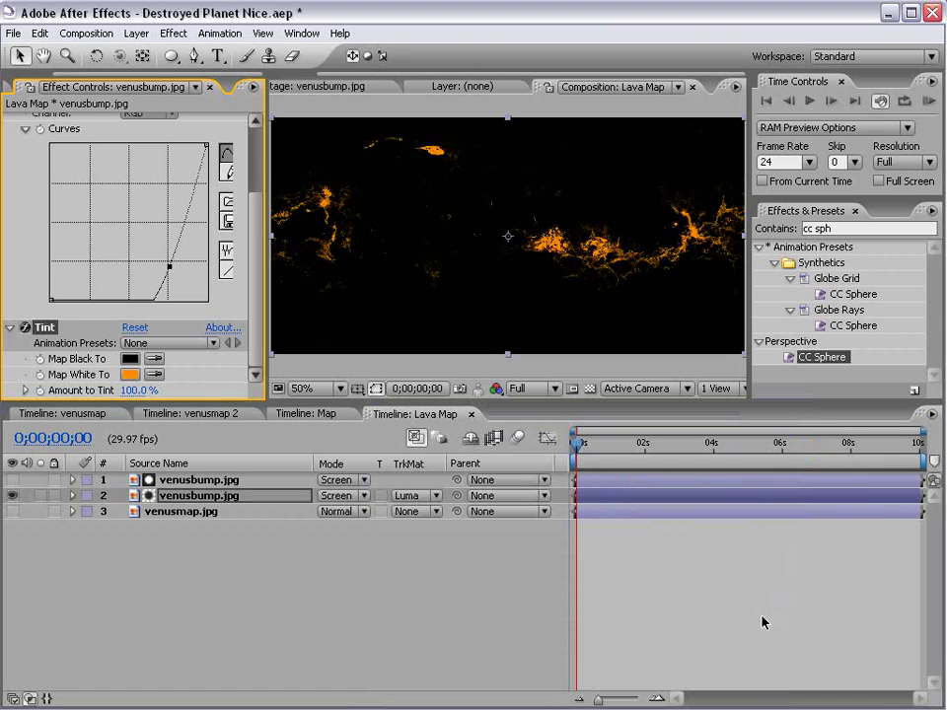
# Review the planet in venusmap 2, then select the lower Map layer and open the Effect menu.
pyautogui.click(177, 415)
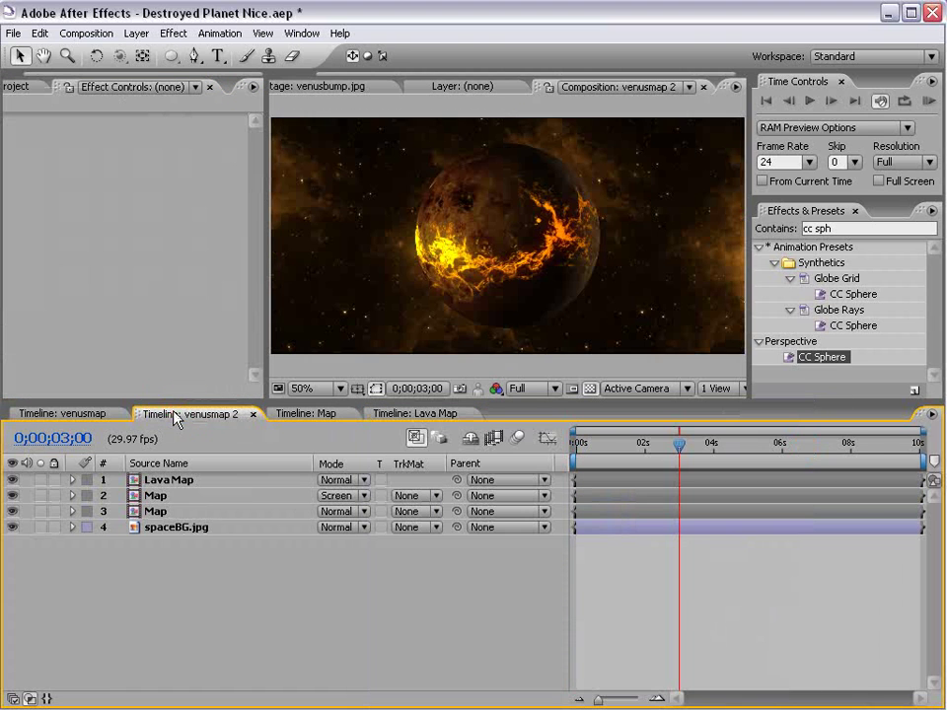
pyautogui.press('`')
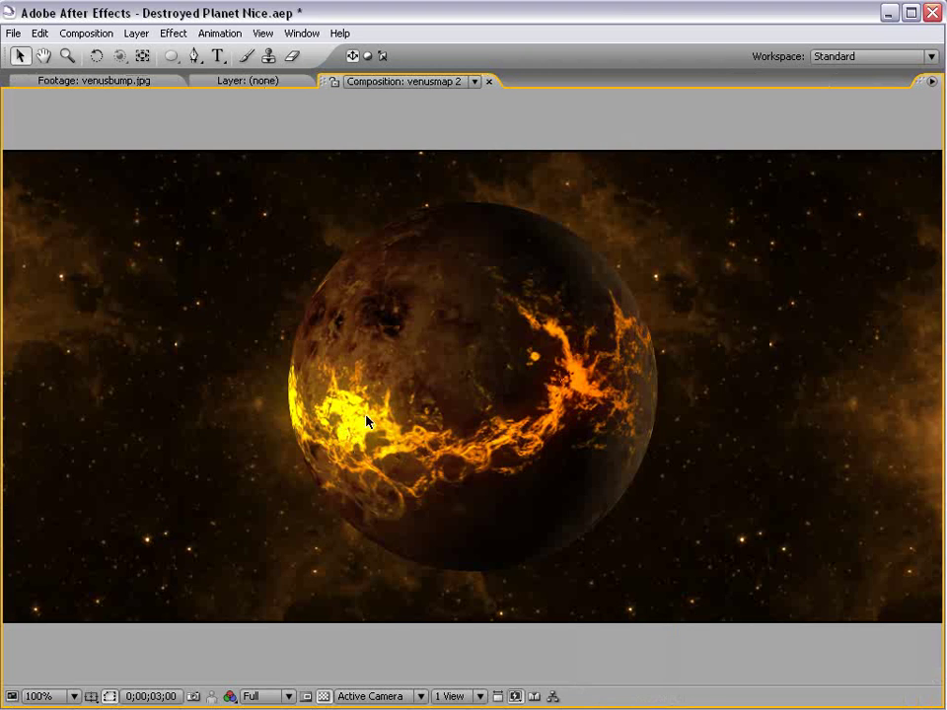
pyautogui.press('`')
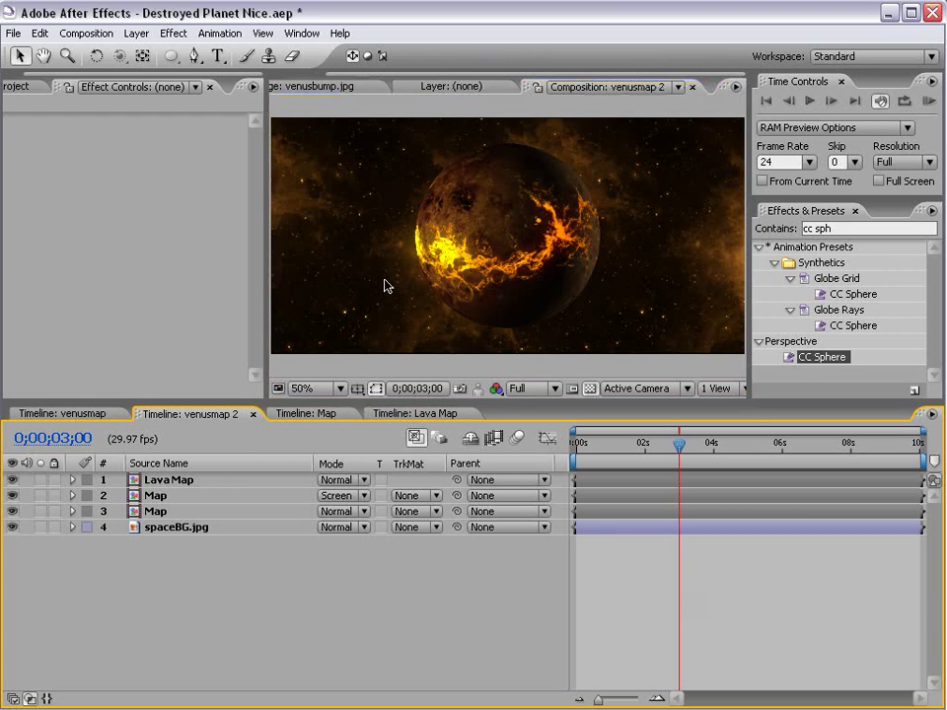
pyautogui.click(156, 511)
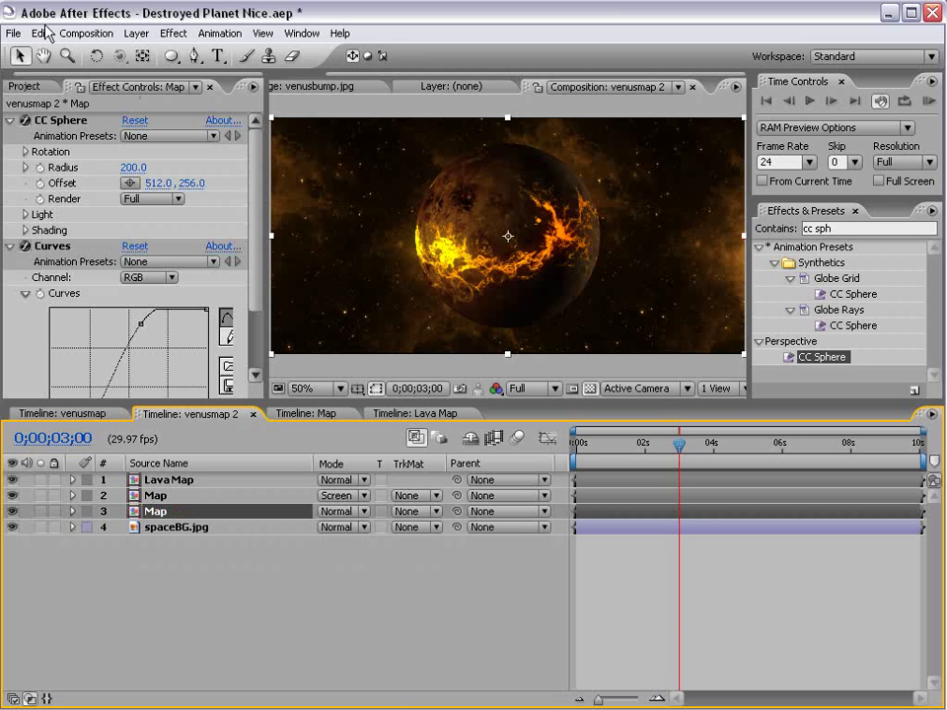
pyautogui.click(174, 32)
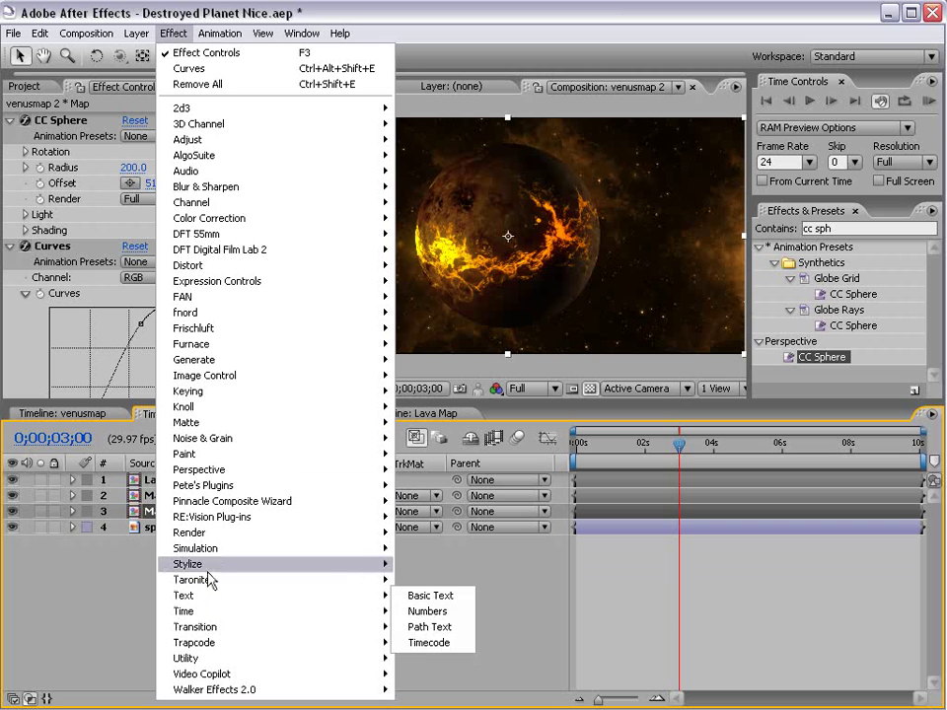
# Add a Glow to the Map layer based on Alpha Channel, compositing the original On Top.
pyautogui.moveTo(228, 562)
pyautogui.click(447, 690)
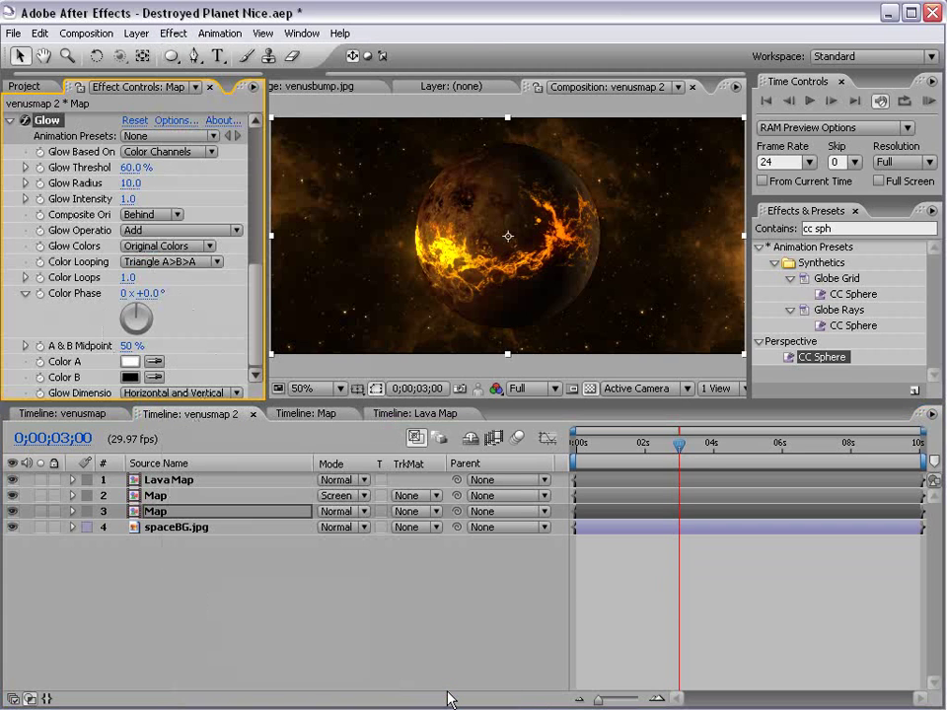
pyautogui.click(168, 154)
pyautogui.click(153, 135)
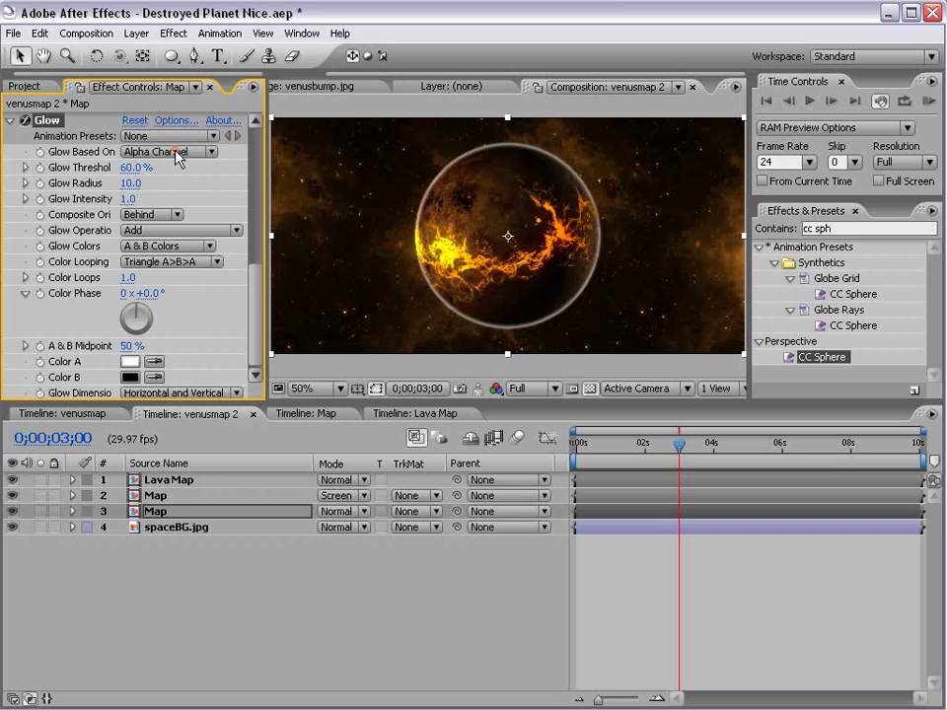
pyautogui.click(153, 214)
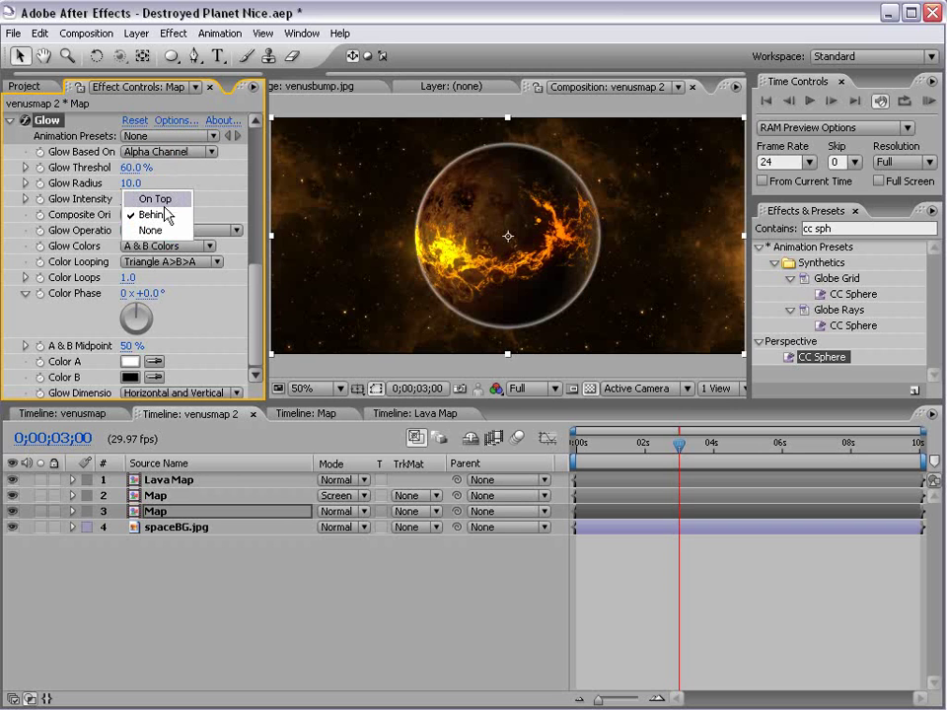
pyautogui.click(155, 199)
pyautogui.moveTo(264, 224); pyautogui.dragTo(341, 225)
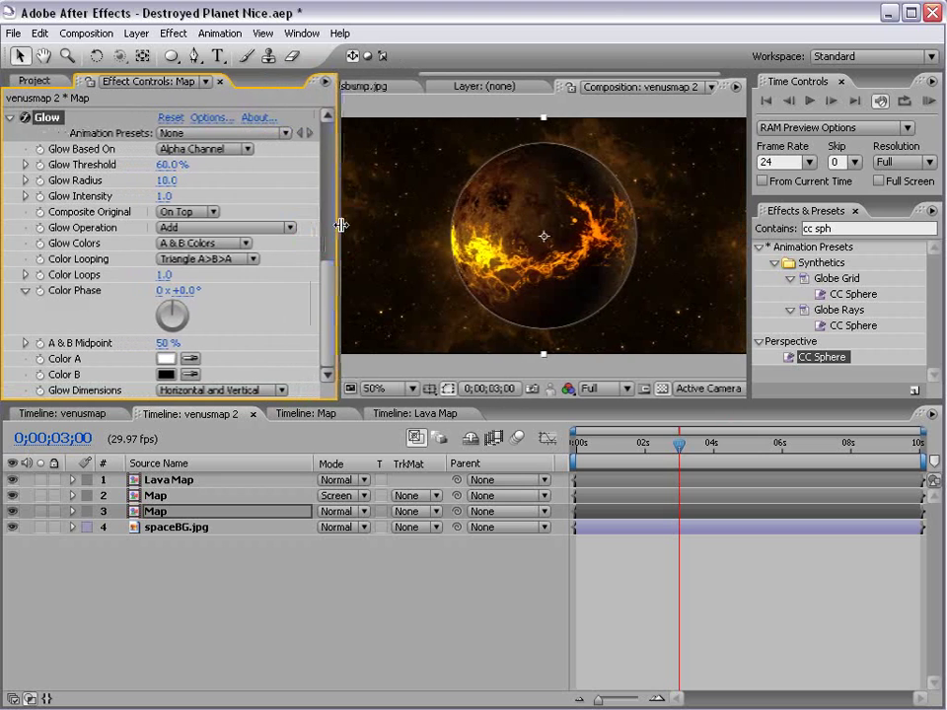
pyautogui.click(202, 149)
pyautogui.click(207, 158)
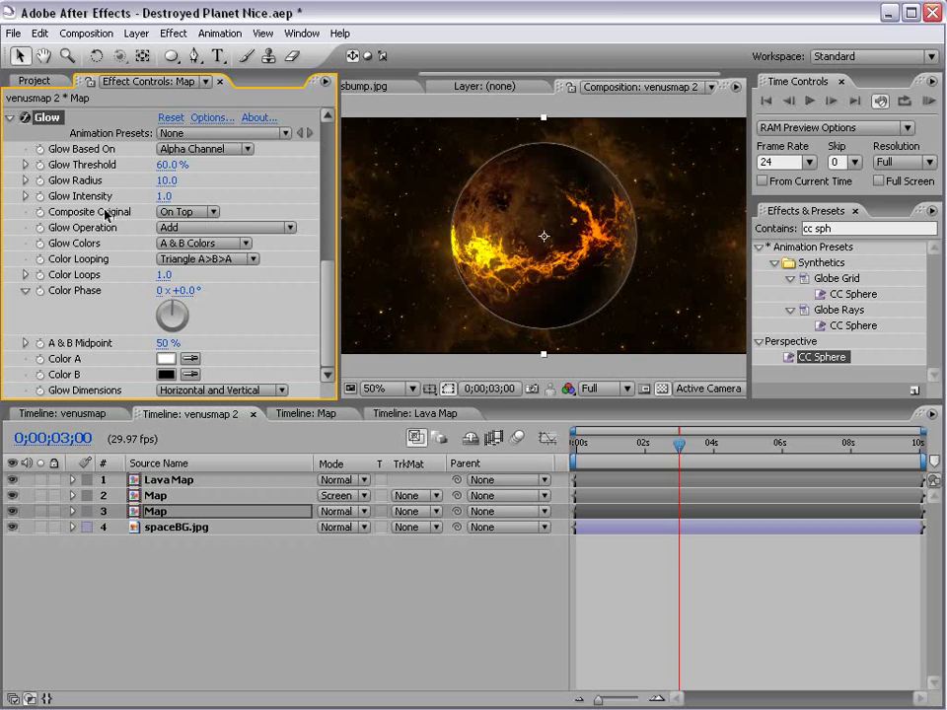
pyautogui.click(186, 211)
pyautogui.click(194, 213)
# Set the glow's Color A to a red-orange.
pyautogui.click(168, 363)
pyautogui.moveTo(629, 688); pyautogui.dragTo(630, 667)
pyautogui.click(542, 453)
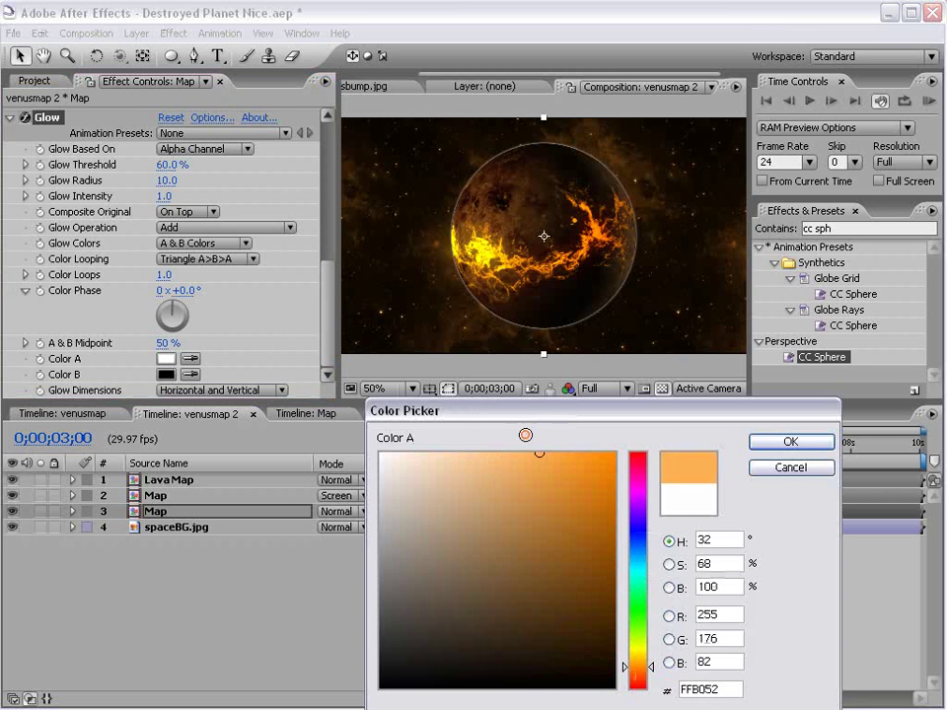
pyautogui.click(586, 453)
pyautogui.press('Down')
pyautogui.press('Down')
pyautogui.press('Down')
pyautogui.press('Down')
pyautogui.press('Down')
pyautogui.press('Down')
pyautogui.press('Down')
pyautogui.press('Down')
pyautogui.press('Return')
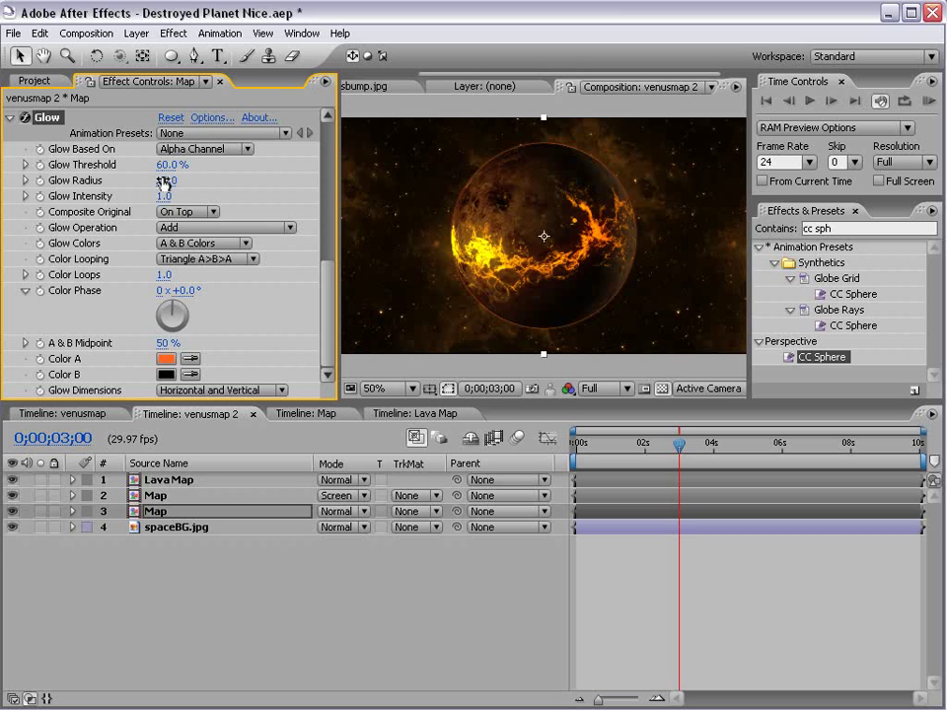
# Set Glow Radius to 48 and Glow Intensity to 0.5, then check the orange rim.
pyautogui.moveTo(166, 181); pyautogui.dragTo(229, 160)
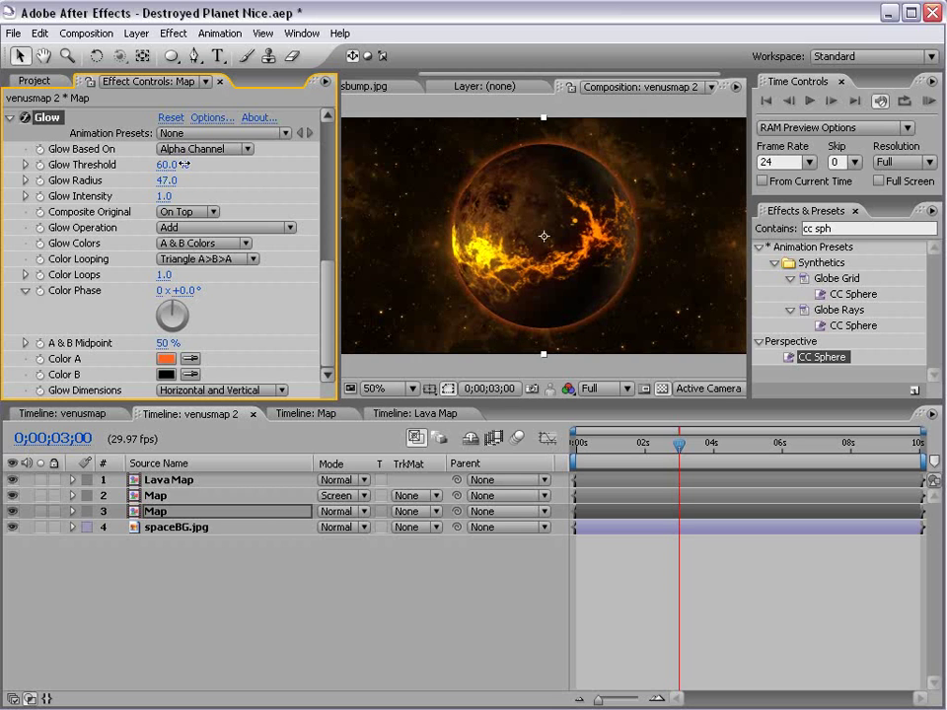
pyautogui.moveTo(164, 196); pyautogui.dragTo(121, 199)
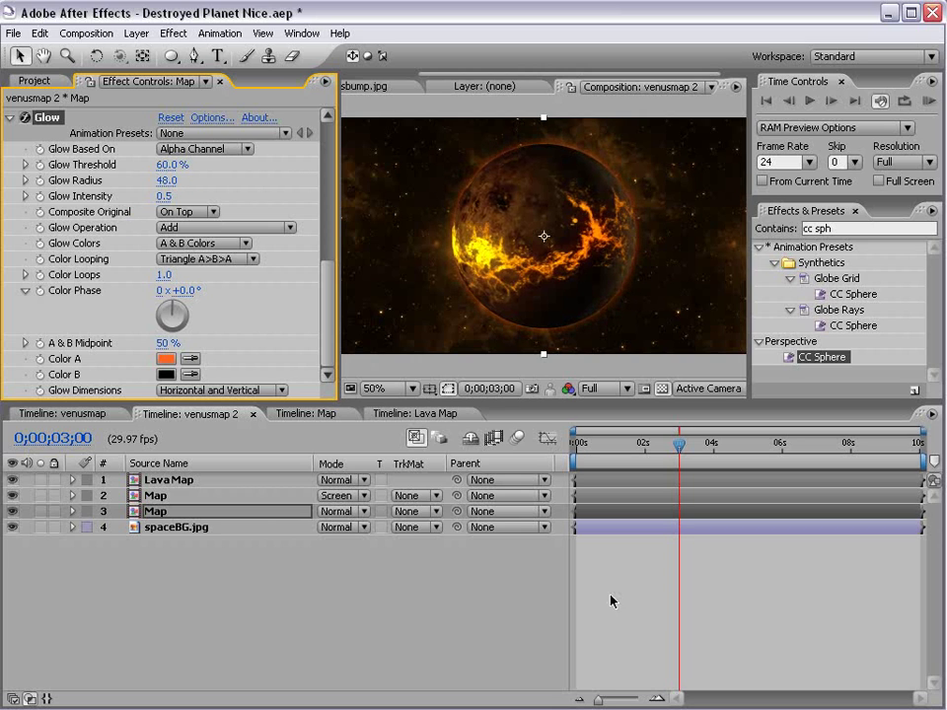
pyautogui.press('`')
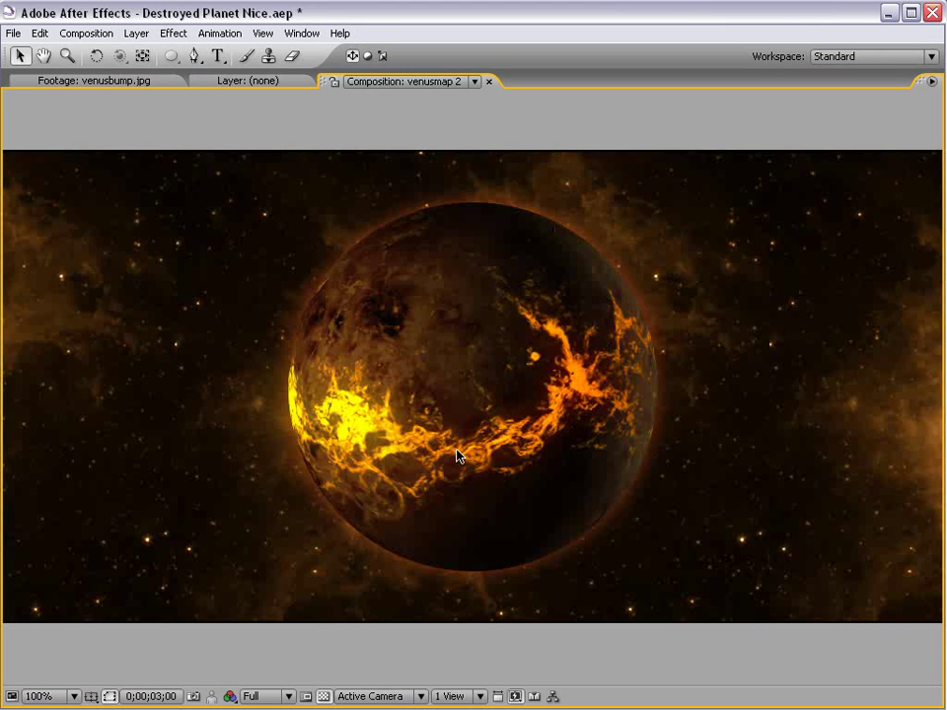
pyautogui.press('`')
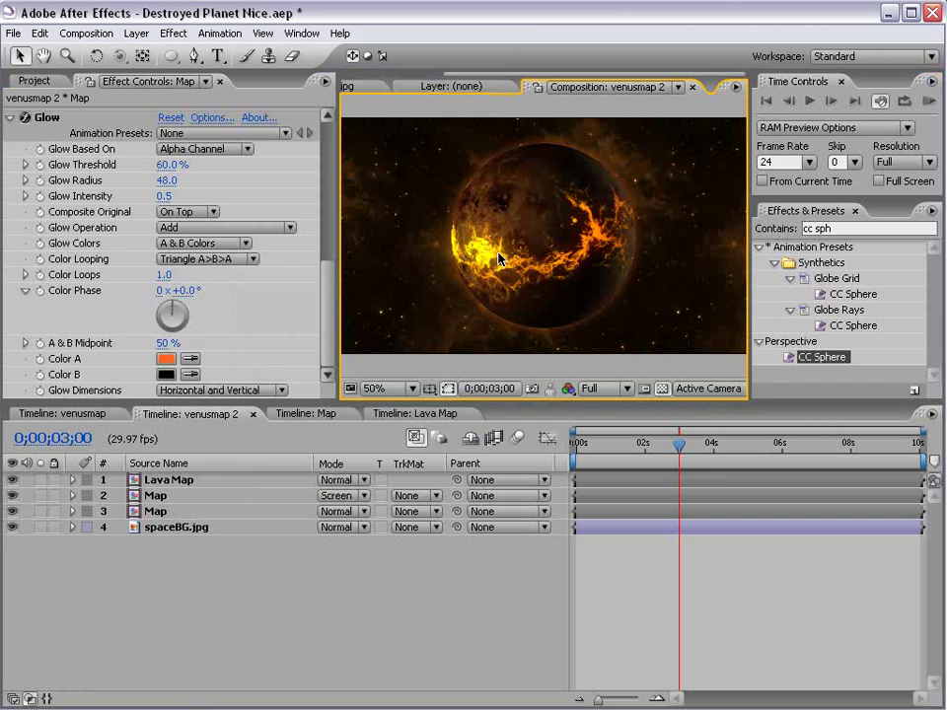
# Rename the second Map layer to 'Map Highlight'.
pyautogui.click(155, 496)
pyautogui.press('Return')
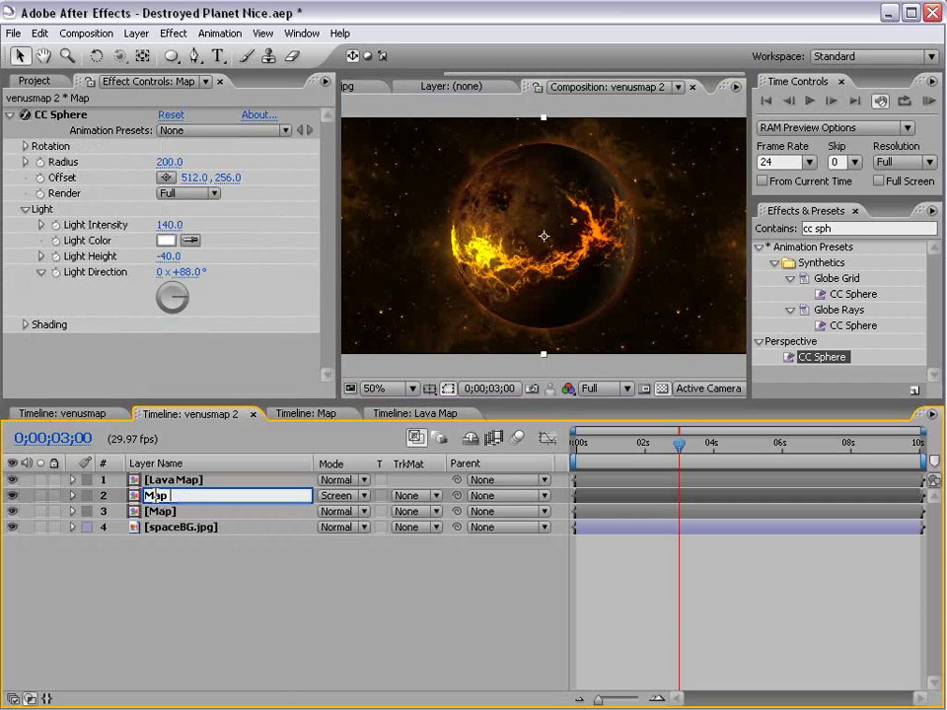
pyautogui.write('Map Highlight')
pyautogui.press('Return')
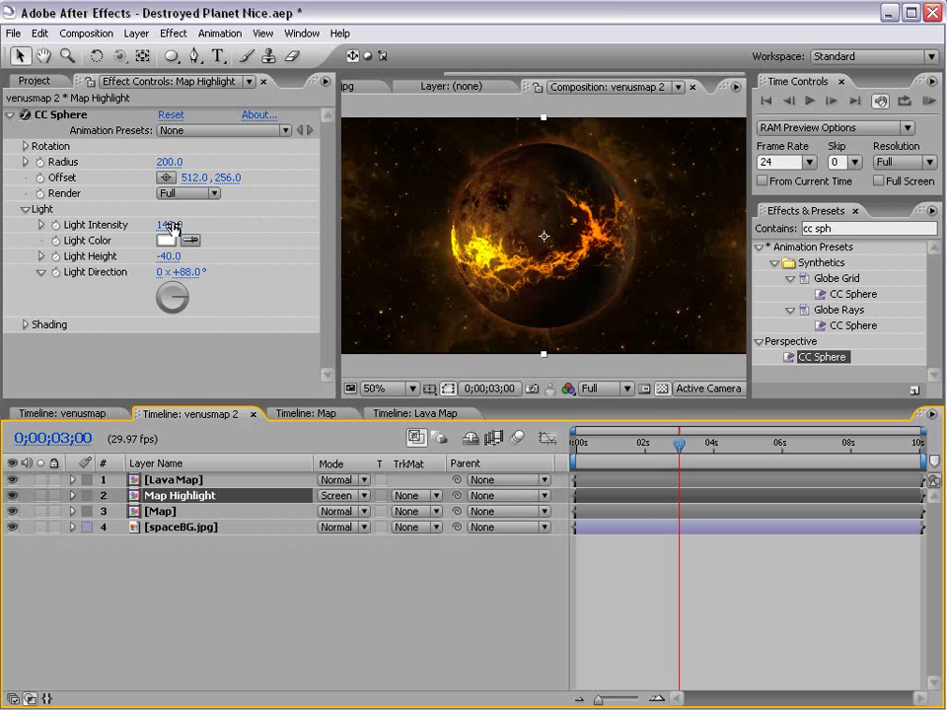
# Raise its CC Sphere Light Intensity to 245 and Shading Specular to 100.
pyautogui.moveTo(170, 227); pyautogui.dragTo(248, 207)
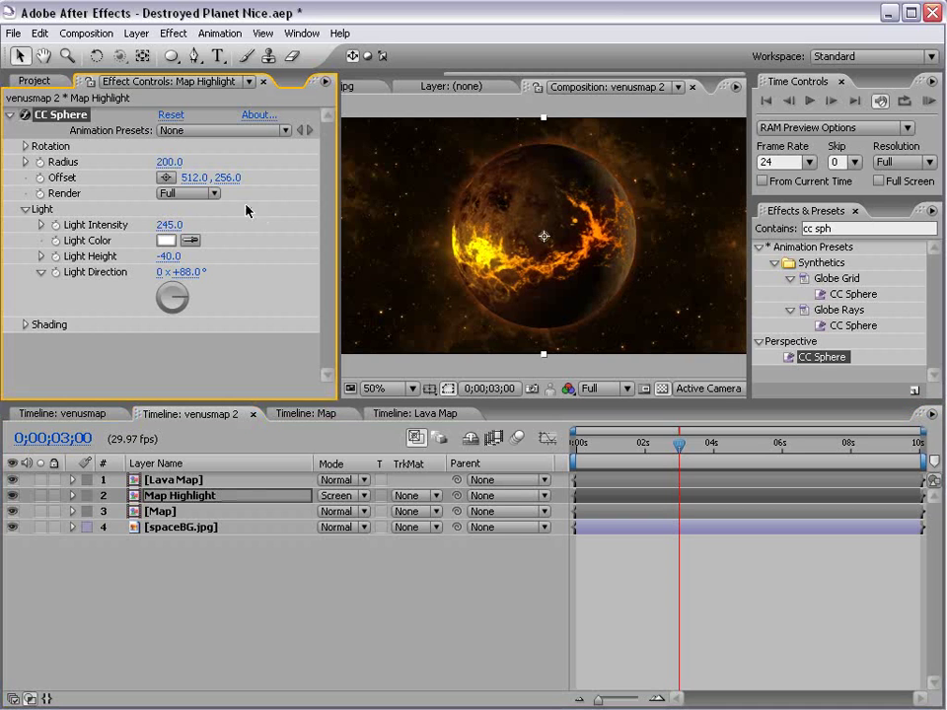
pyautogui.click(24, 325)
pyautogui.moveTo(176, 297); pyautogui.dragTo(246, 277)
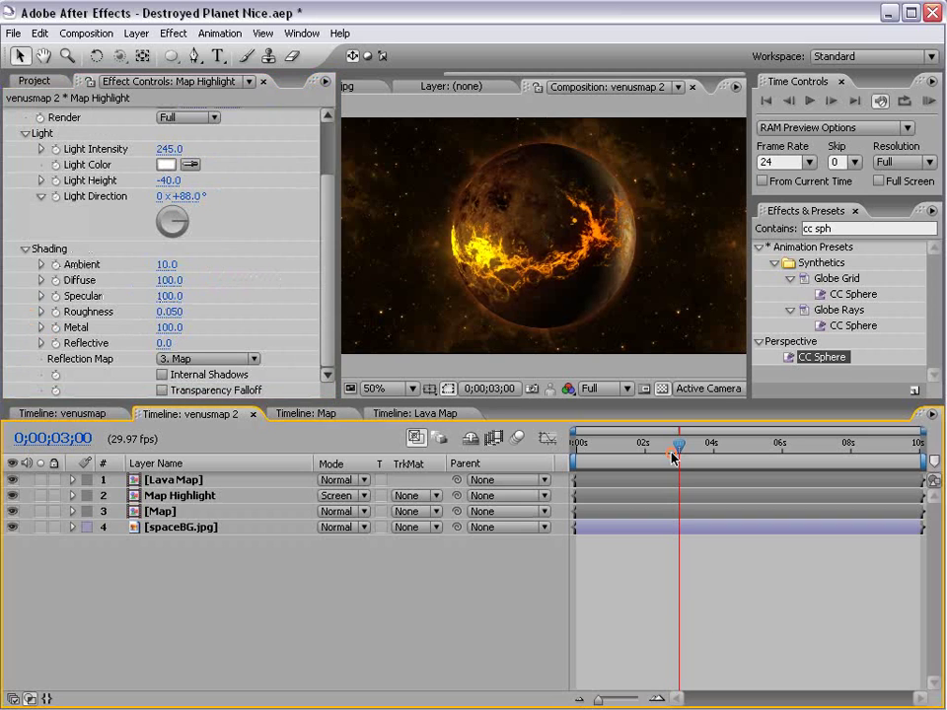
pyautogui.press('`')
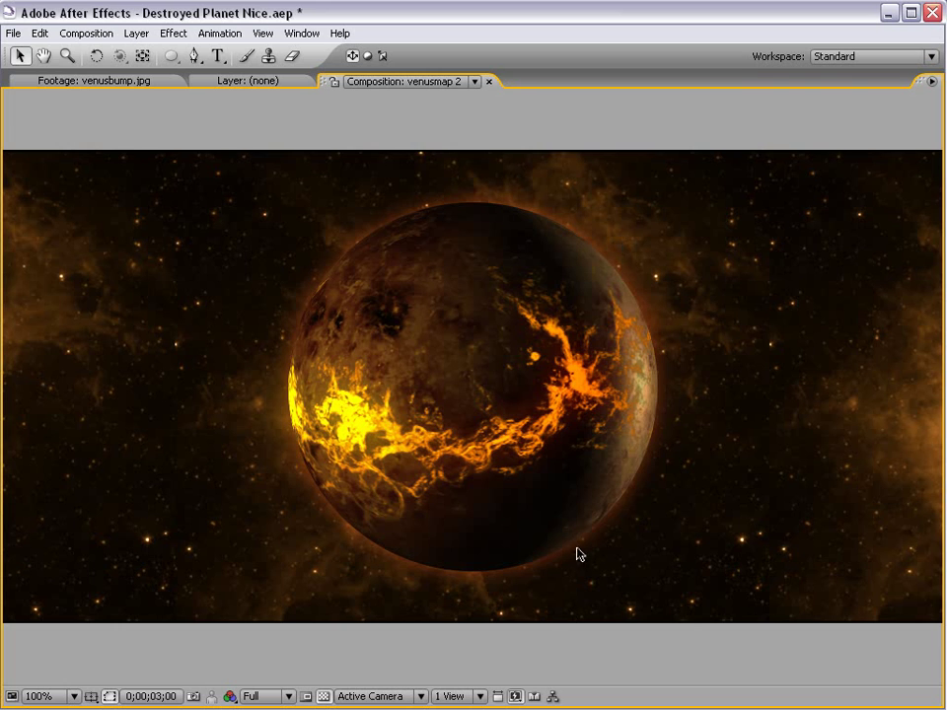
pyautogui.press('`')
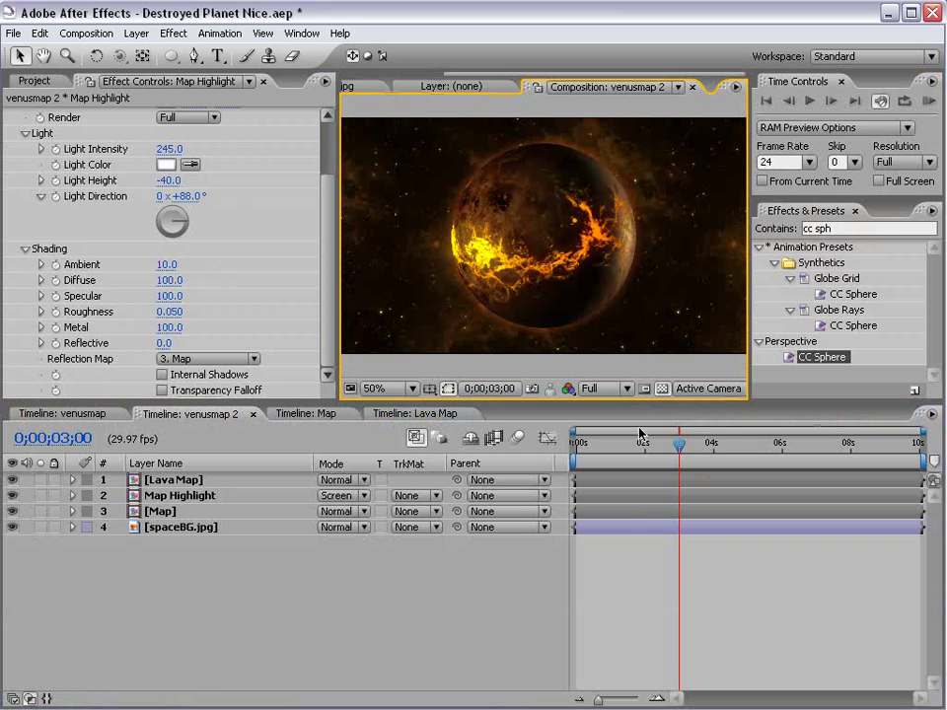
# Set a Rotation Y keyframe of 250° on Lava Map's CC Sphere at 0 seconds.
pyautogui.click(175, 480)
pyautogui.click(73, 480)
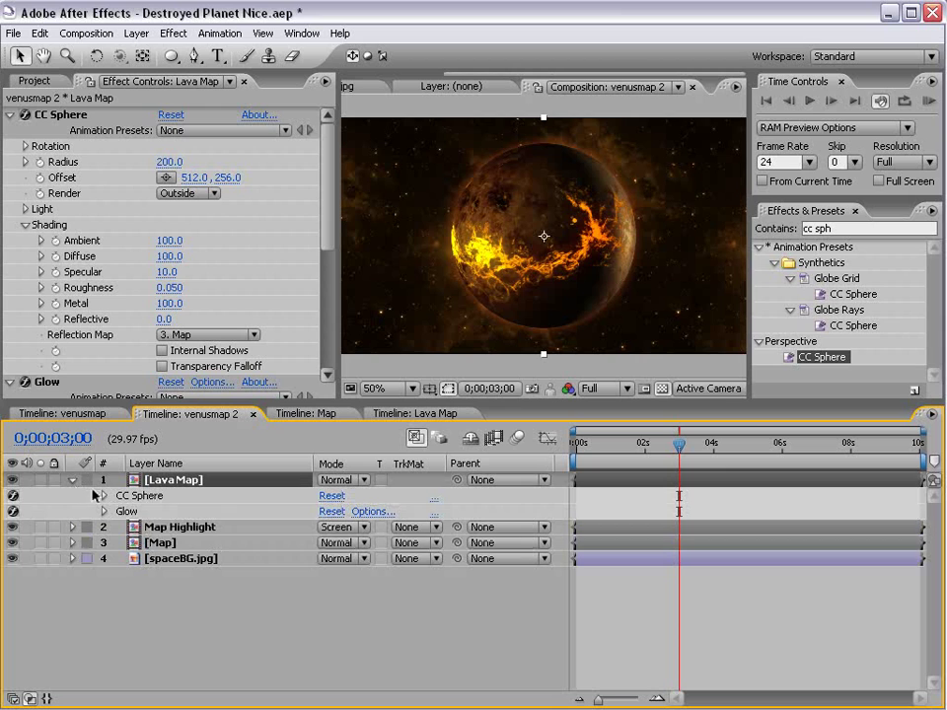
pyautogui.click(105, 496)
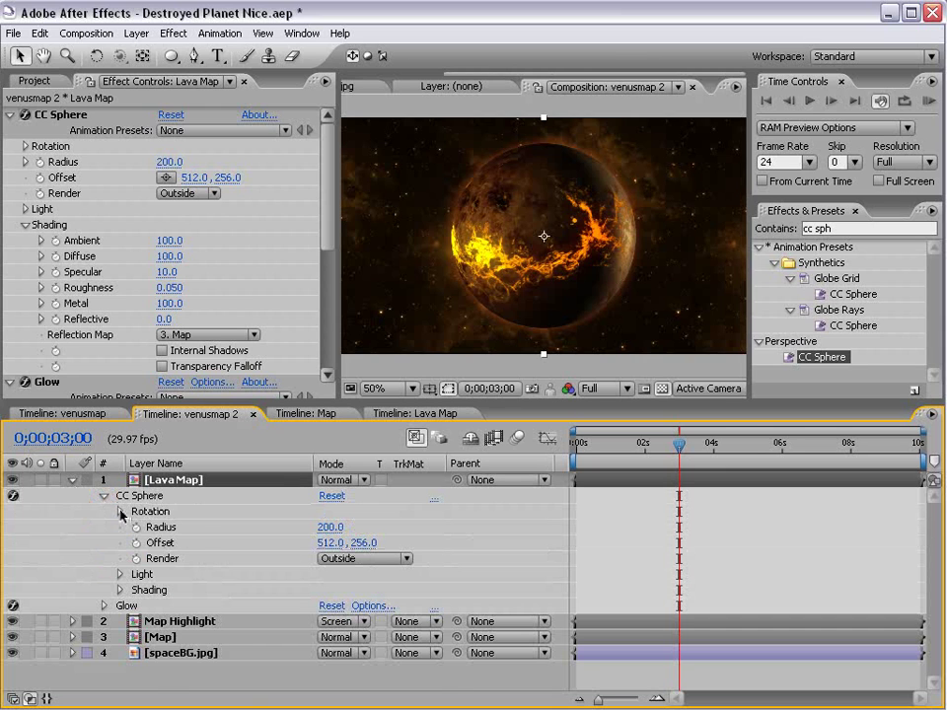
pyautogui.click(120, 512)
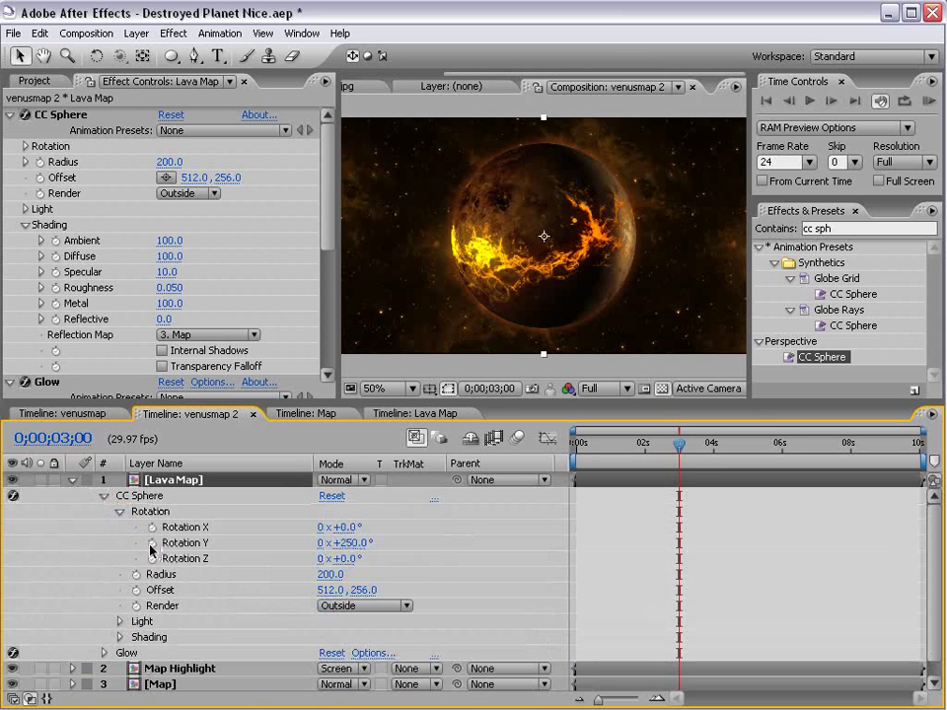
pyautogui.click(152, 542)
pyautogui.moveTo(679, 543); pyautogui.dragTo(577, 543)
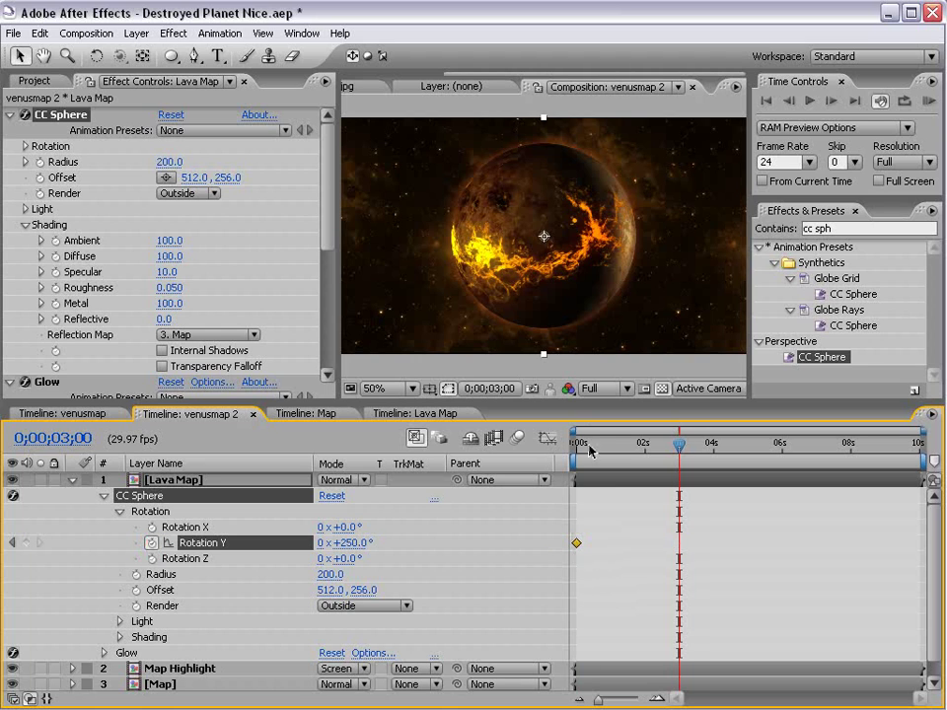
# Add a Rotation Y keyframe of 318° and move it to about 6 seconds.
pyautogui.moveTo(590, 451); pyautogui.dragTo(709, 451)
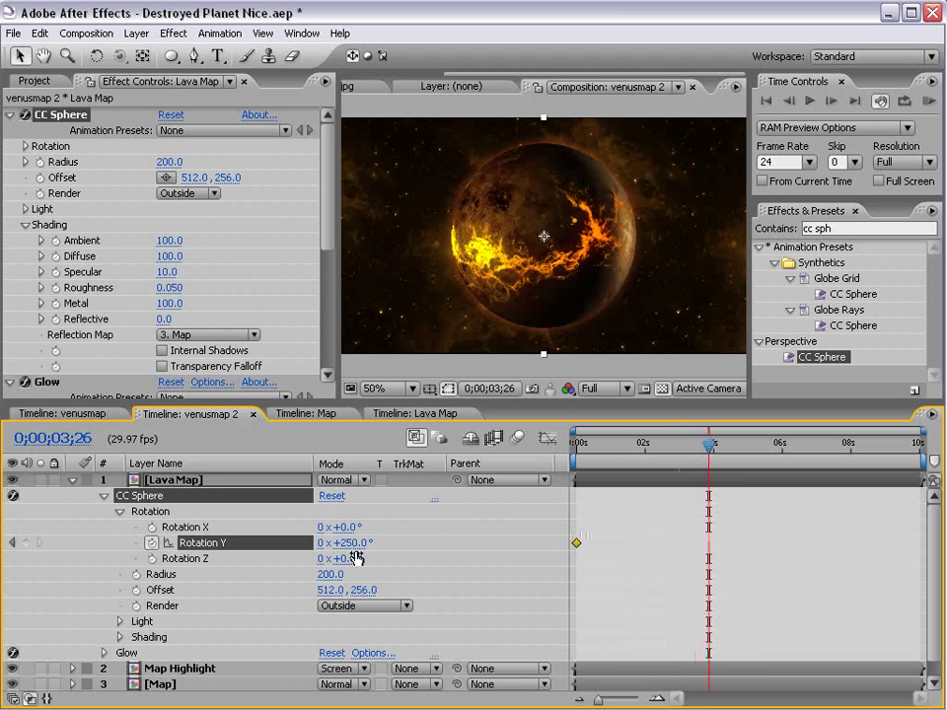
pyautogui.moveTo(355, 542); pyautogui.dragTo(400, 530)
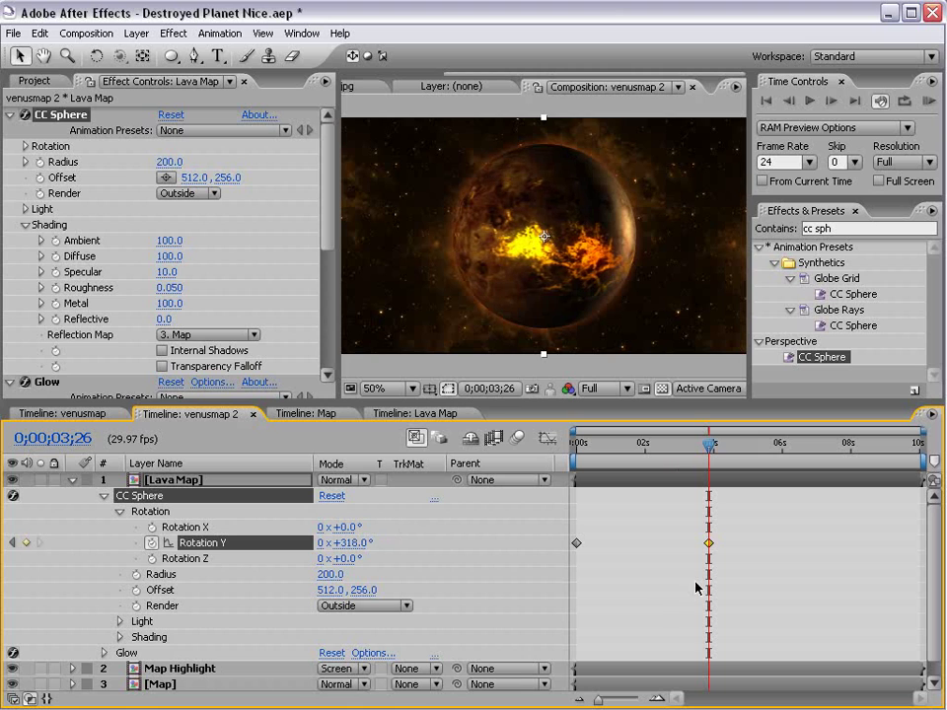
pyautogui.moveTo(586, 448); pyautogui.dragTo(639, 447)
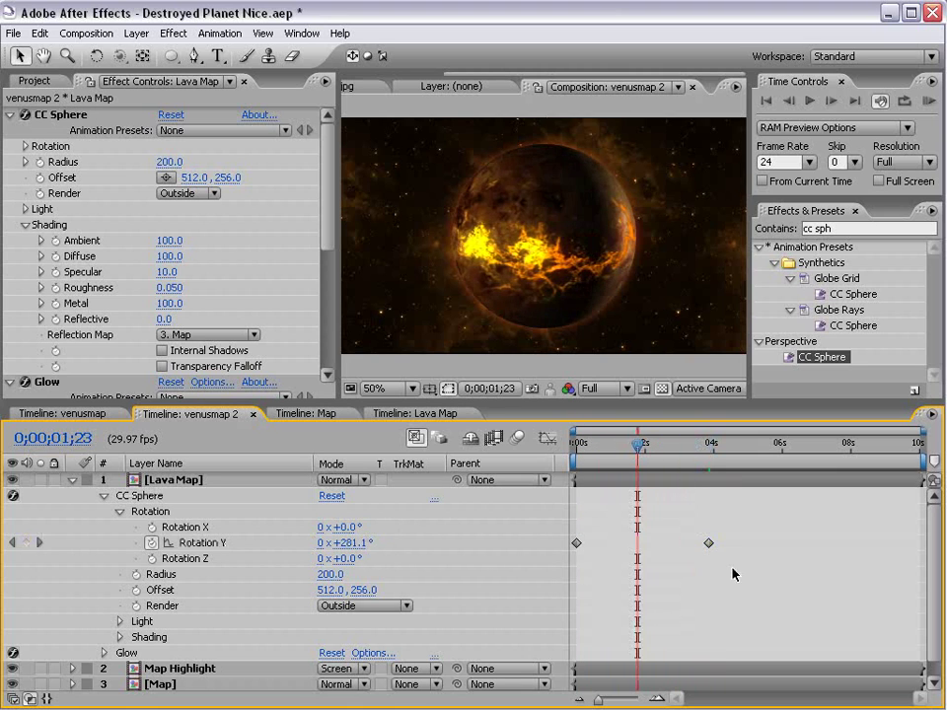
pyautogui.moveTo(708, 542); pyautogui.dragTo(768, 542)
pyautogui.click(578, 510)
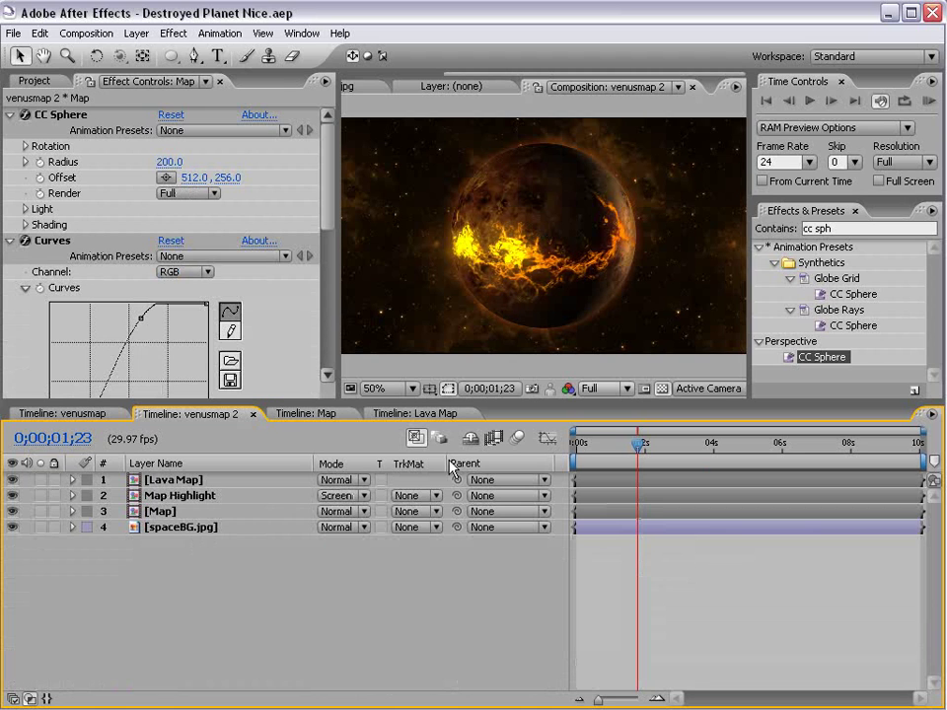
# Duplicate the Map layer and move the copy to the right side.
pyautogui.click(175, 511)
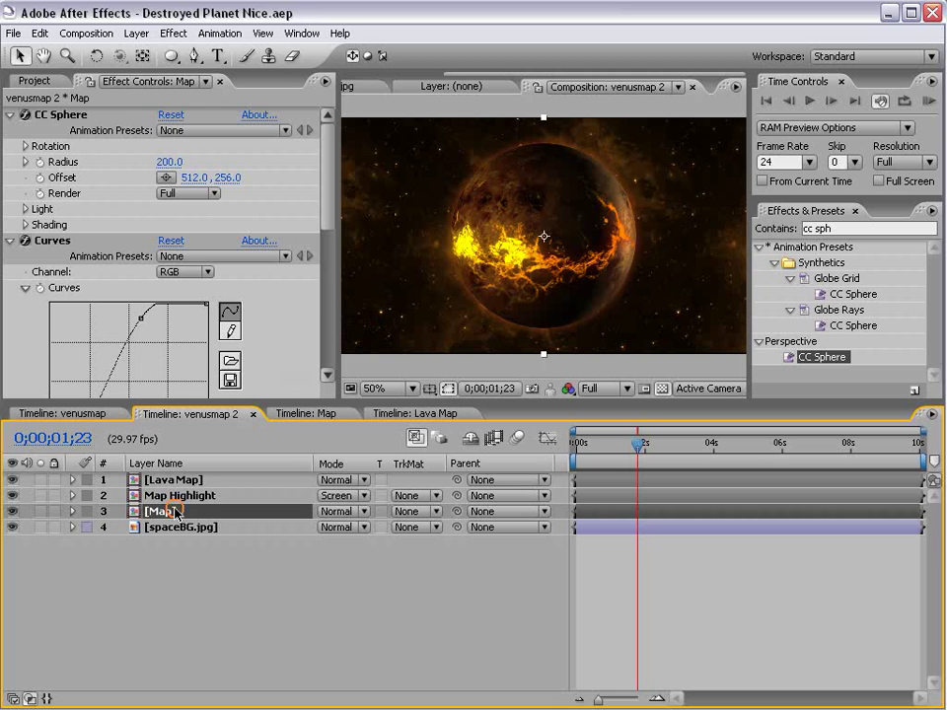
pyautogui.hotkey('ctrl', 'd')
pyautogui.click(204, 526)
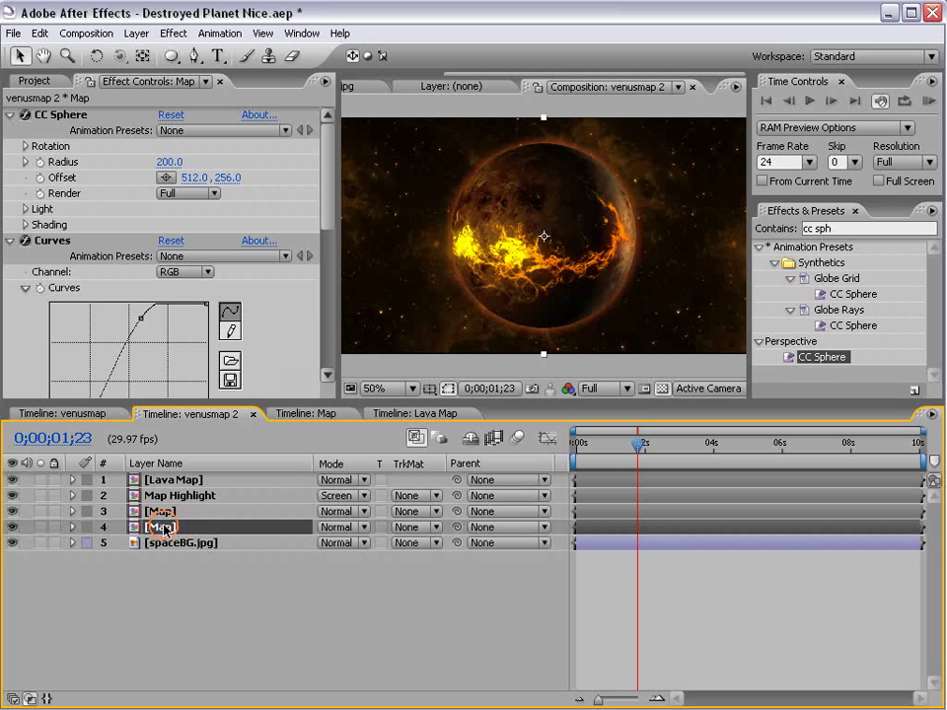
pyautogui.moveTo(522, 257); pyautogui.dragTo(670, 251)
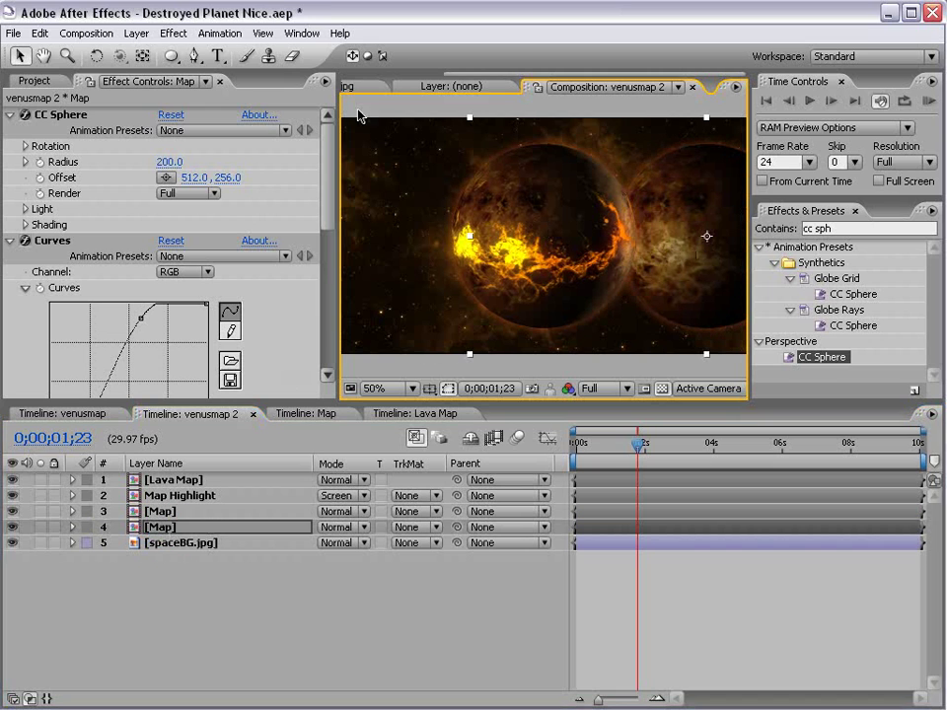
# Reset the copy's Curves and raise the RGB curve to brighten it, framing both planets.
pyautogui.click(171, 241)
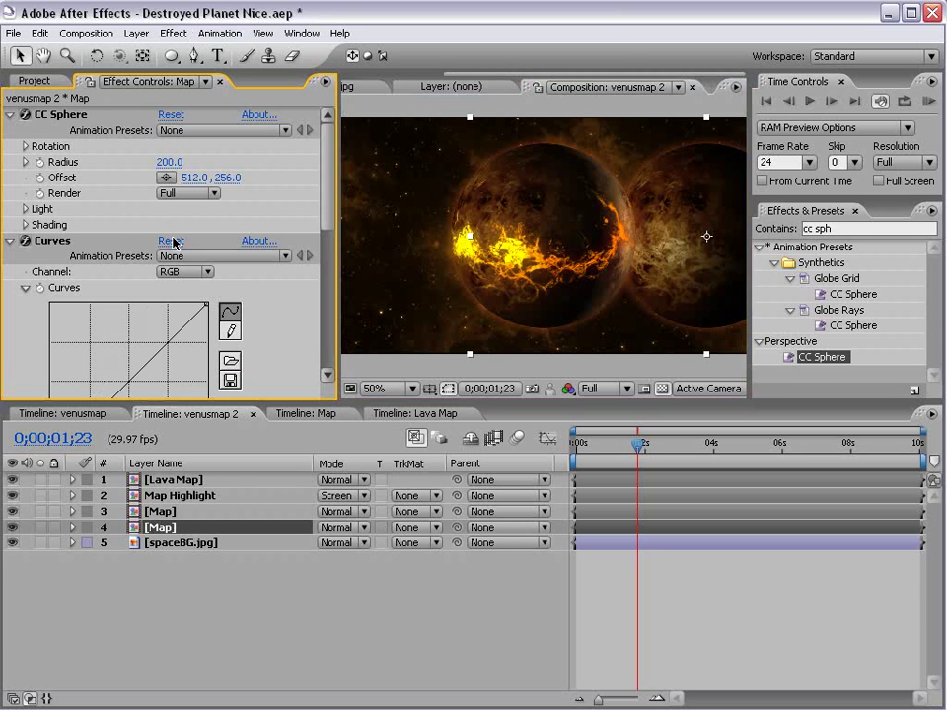
pyautogui.scroll(-4, 327, 251)
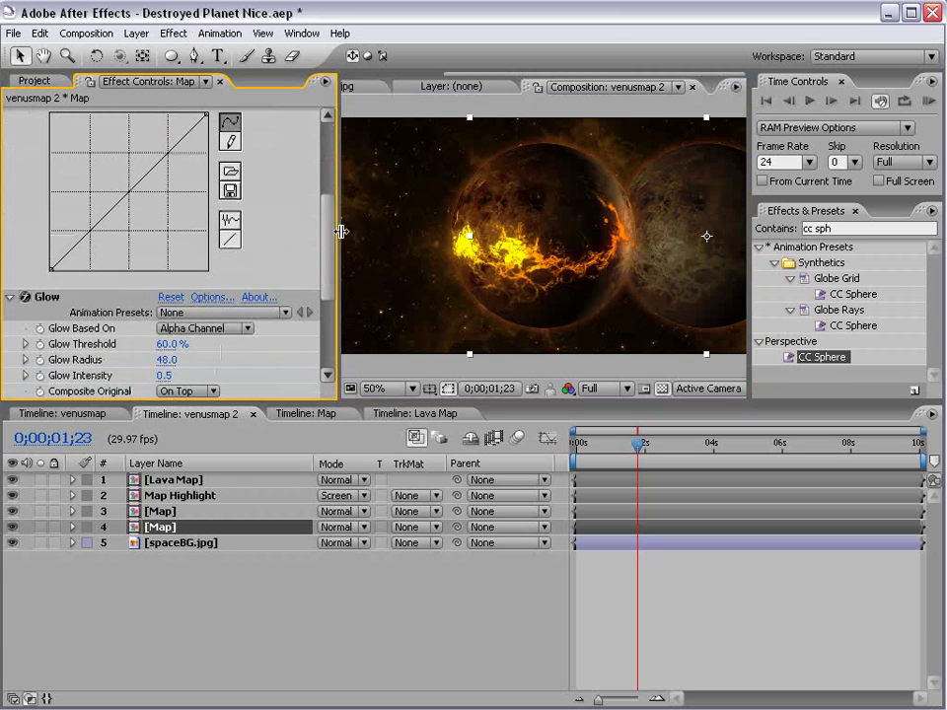
pyautogui.scroll(2, 327, 237)
pyautogui.moveTo(123, 259); pyautogui.dragTo(87, 217)
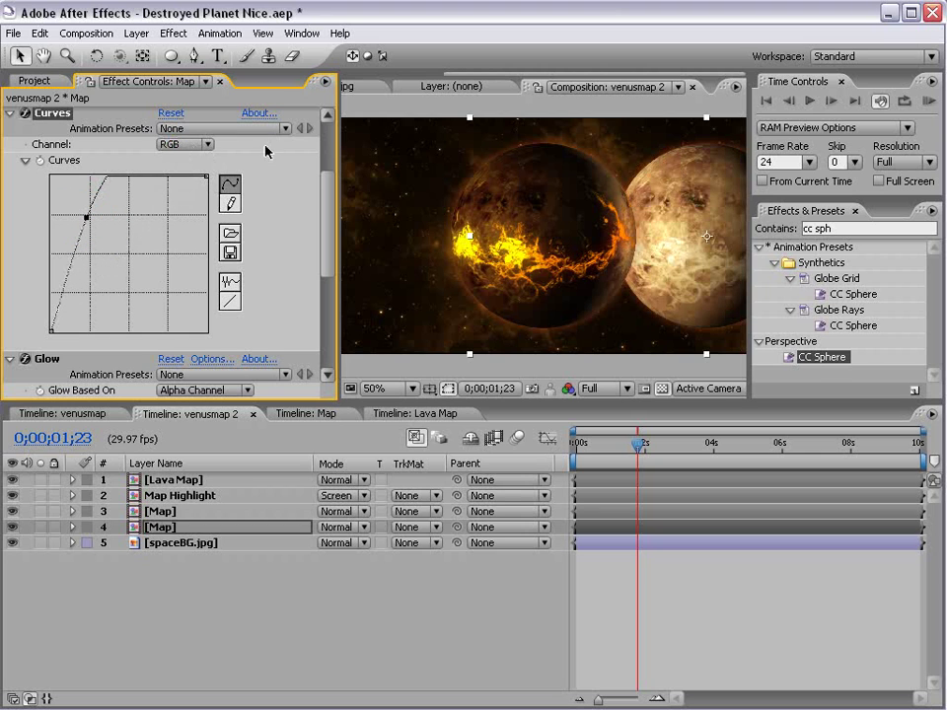
pyautogui.press('h')
pyautogui.moveTo(503, 228); pyautogui.dragTo(397, 227)
# Lift the Red channel curve and pull down the Blue curve for orange-gold tones.
pyautogui.click(187, 145)
pyautogui.click(186, 161)
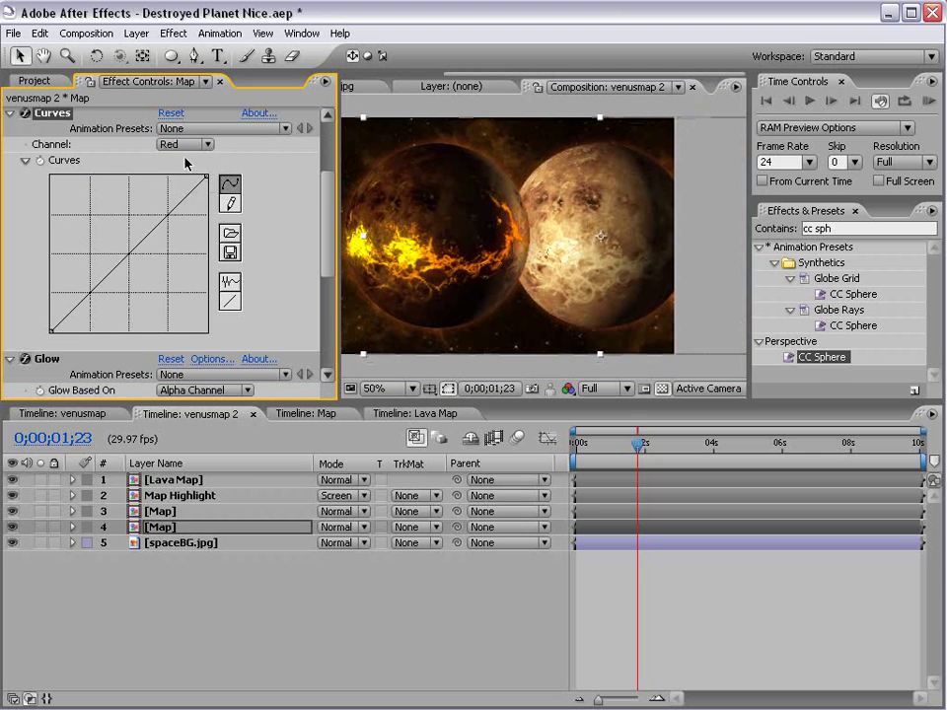
pyautogui.moveTo(139, 249); pyautogui.dragTo(177, 277)
pyautogui.click(169, 149)
pyautogui.click(164, 177)
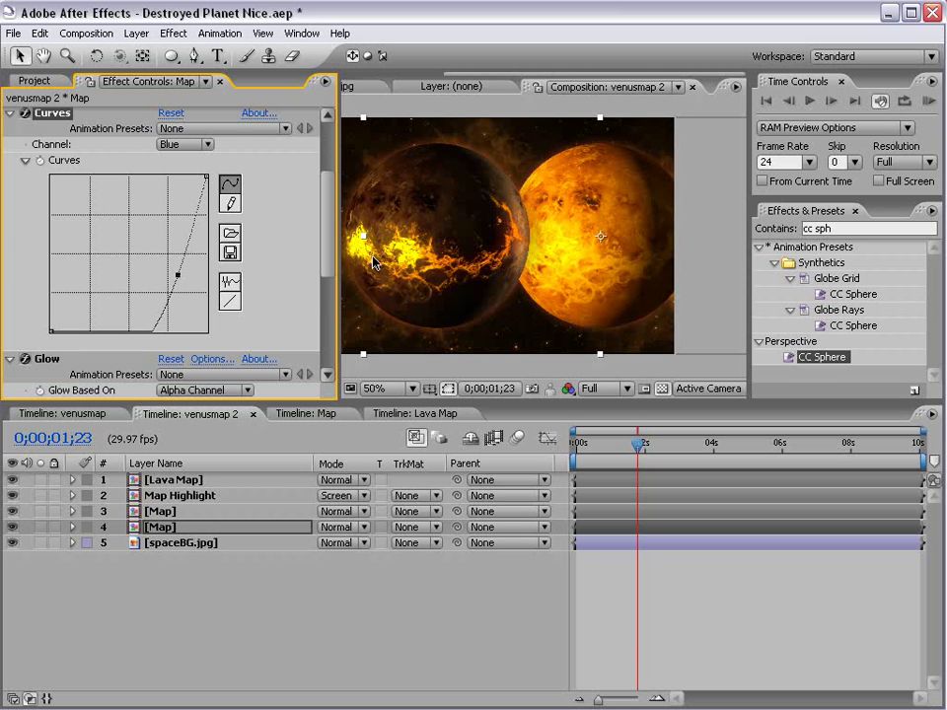
pyautogui.scroll(3, 143, 188)
# Raise the duplicated planet's CC Sphere light height and collapse the other effects.
pyautogui.click(23, 210)
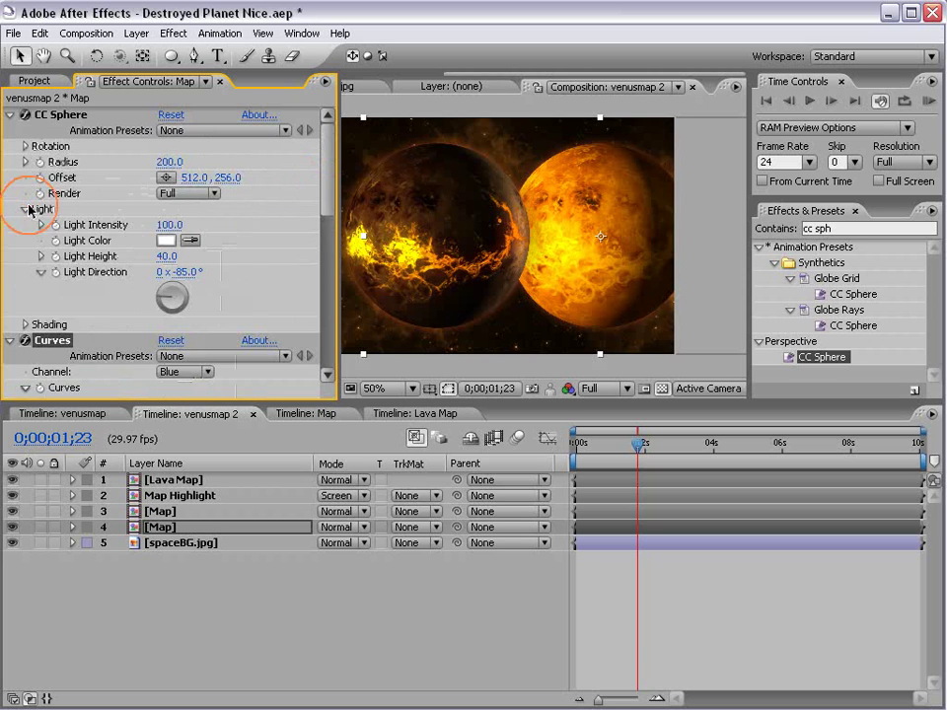
pyautogui.moveTo(166, 256); pyautogui.dragTo(205, 252)
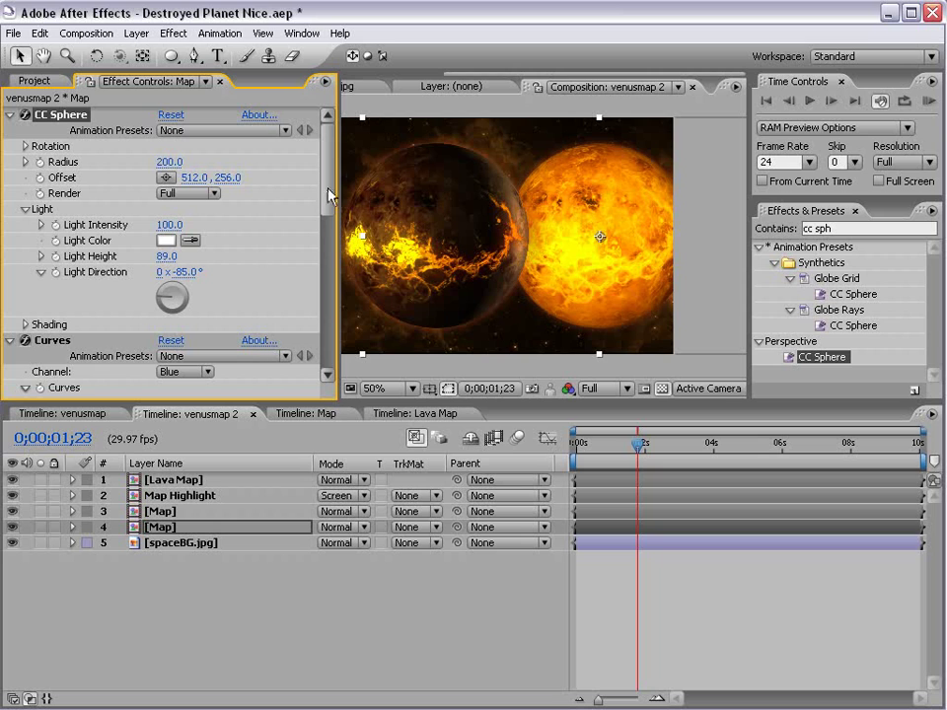
pyautogui.click(10, 114)
pyautogui.click(10, 130)
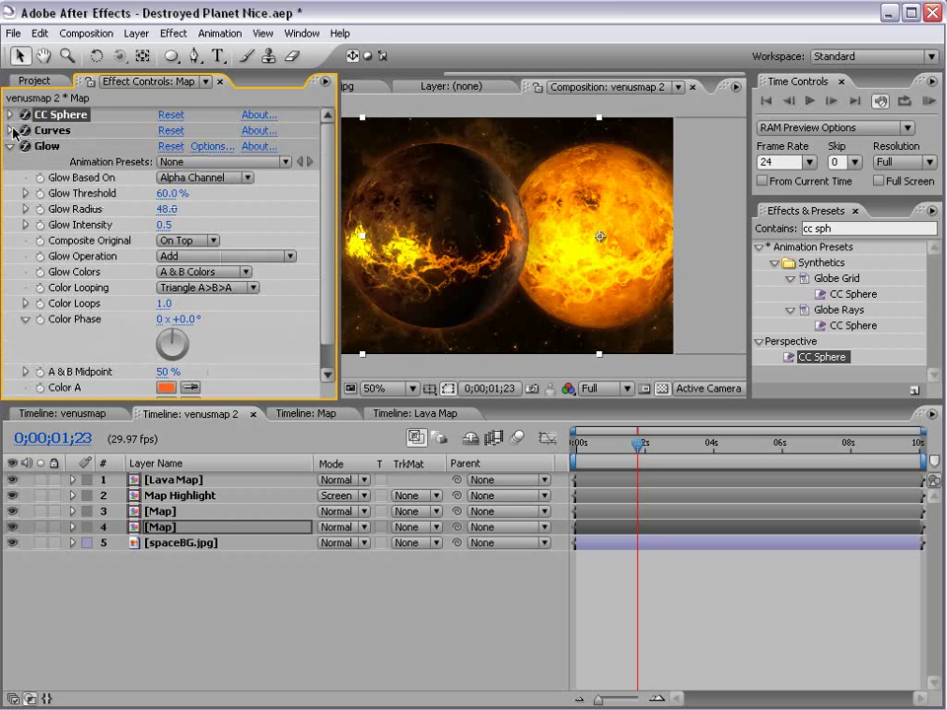
# Reset Glow and set Glow Radius 40, Threshold 78% and Intensity 0.3.
pyautogui.click(166, 146)
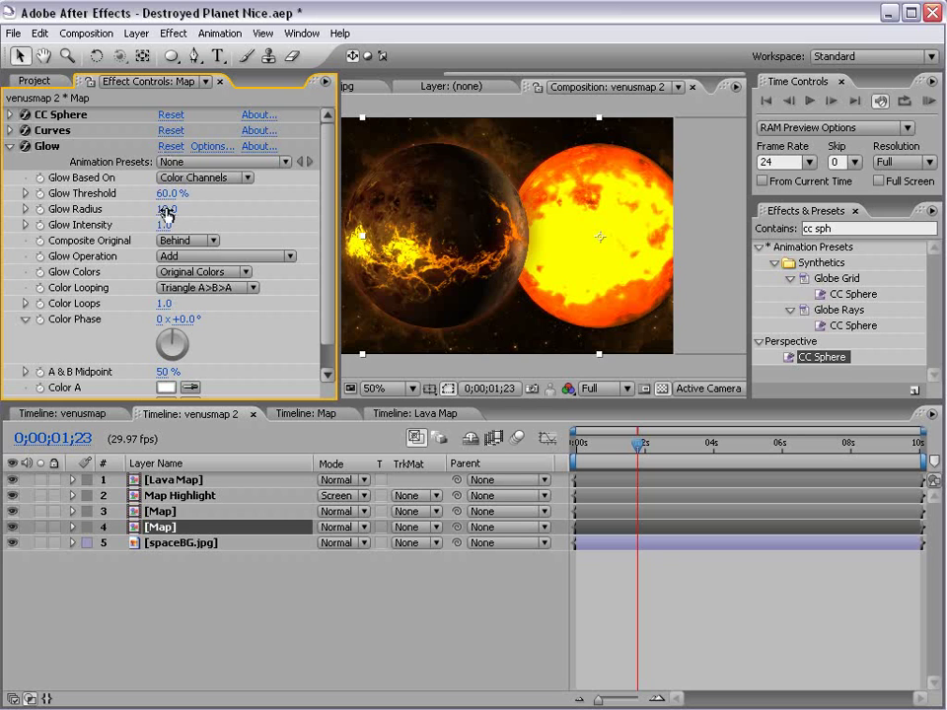
pyautogui.moveTo(165, 209); pyautogui.dragTo(296, 194)
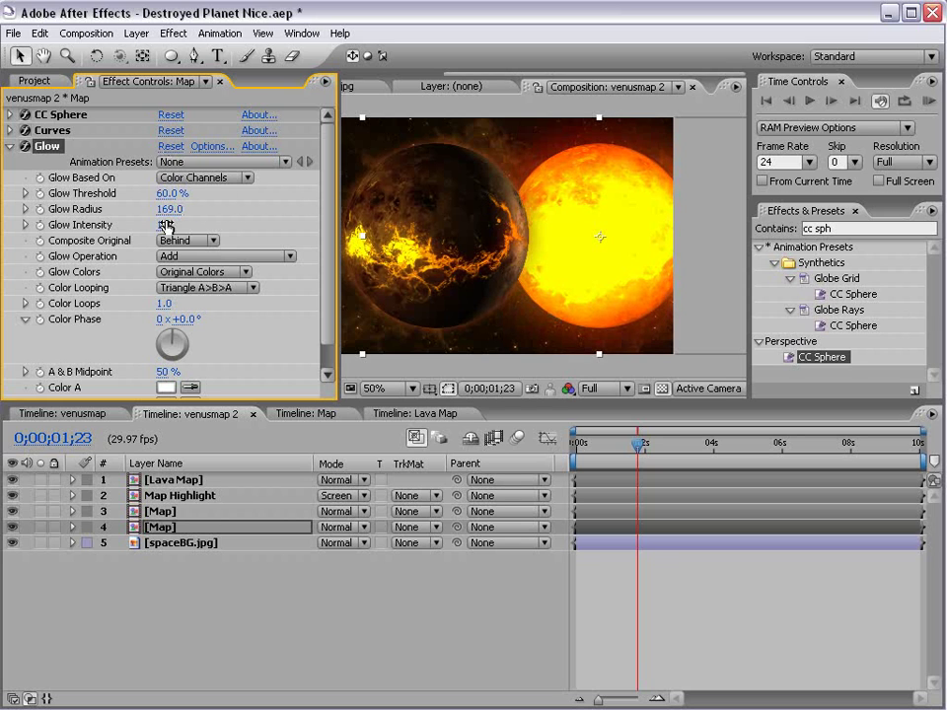
pyautogui.moveTo(169, 194); pyautogui.dragTo(214, 193)
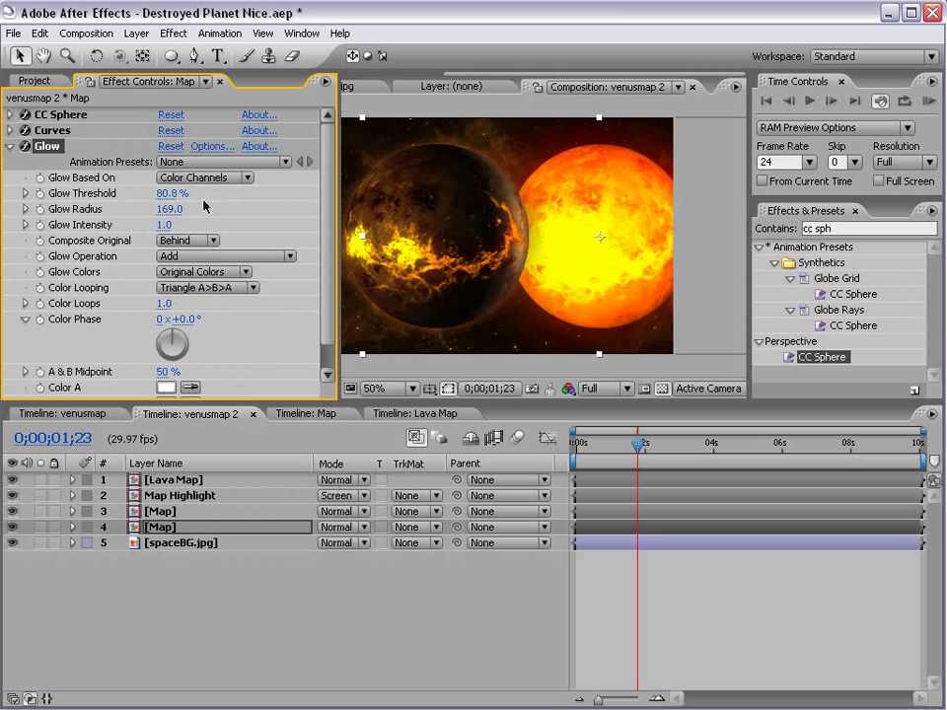
pyautogui.moveTo(163, 225); pyautogui.dragTo(64, 226)
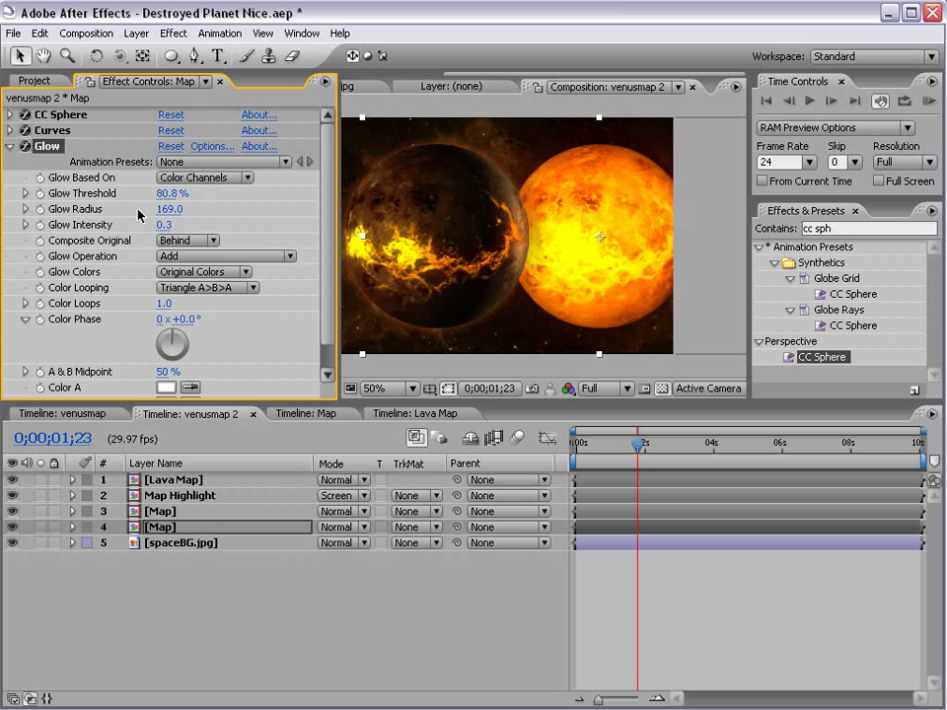
pyautogui.moveTo(171, 208); pyautogui.dragTo(20, 224)
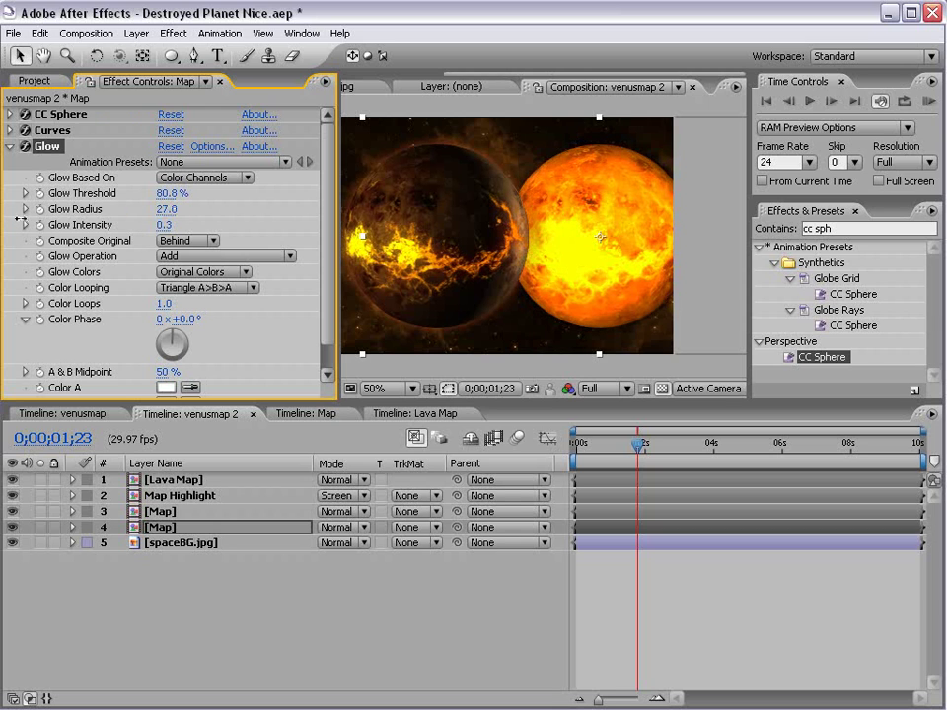
pyautogui.moveTo(170, 193)
pyautogui.mouseDown()
pyautogui.moveTo(128, 194)
pyautogui.moveTo(153, 189)
pyautogui.mouseUp()
# Scale down the bright Map planet and tuck it partly behind the large cracked planet.
pyautogui.scroll(-1, 545, 253)
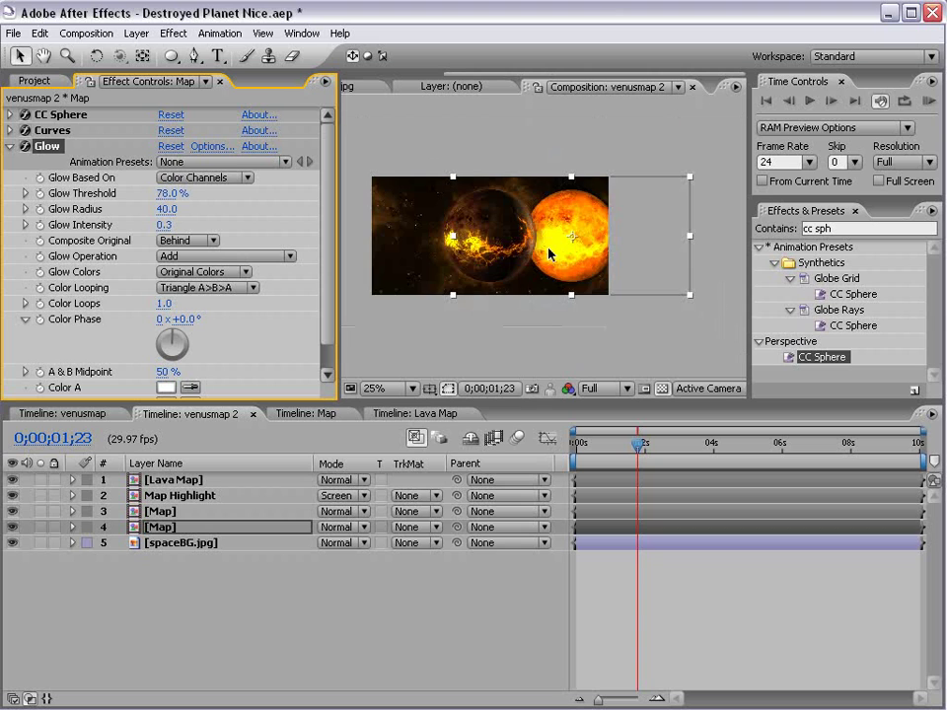
pyautogui.click(667, 286)
pyautogui.moveTo(689, 293); pyautogui.dragTo(640, 271)
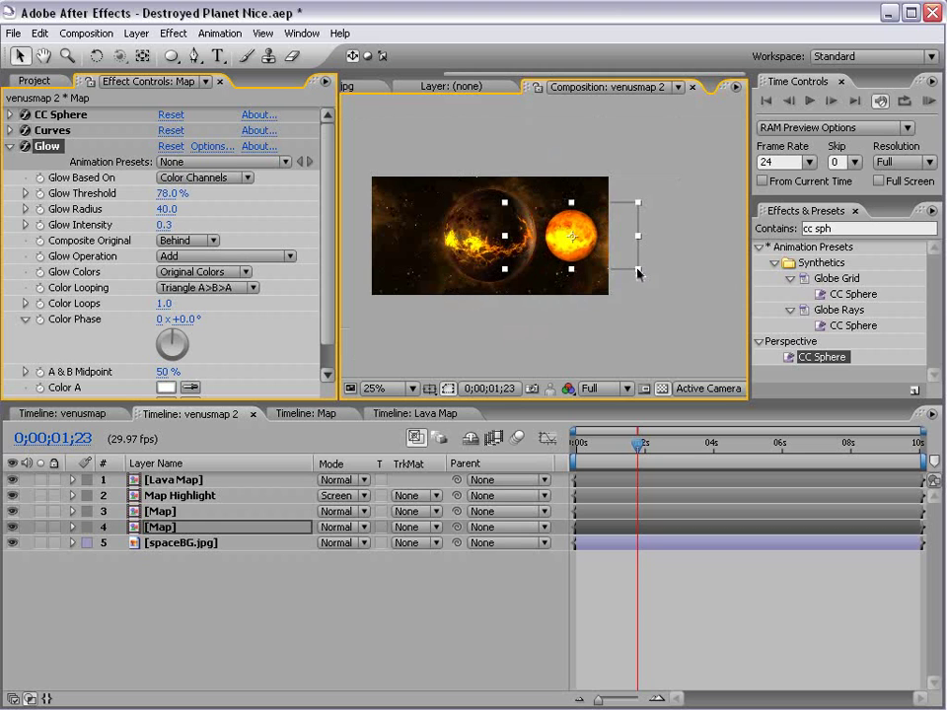
pyautogui.press('.')
pyautogui.moveTo(614, 215); pyautogui.dragTo(582, 217)
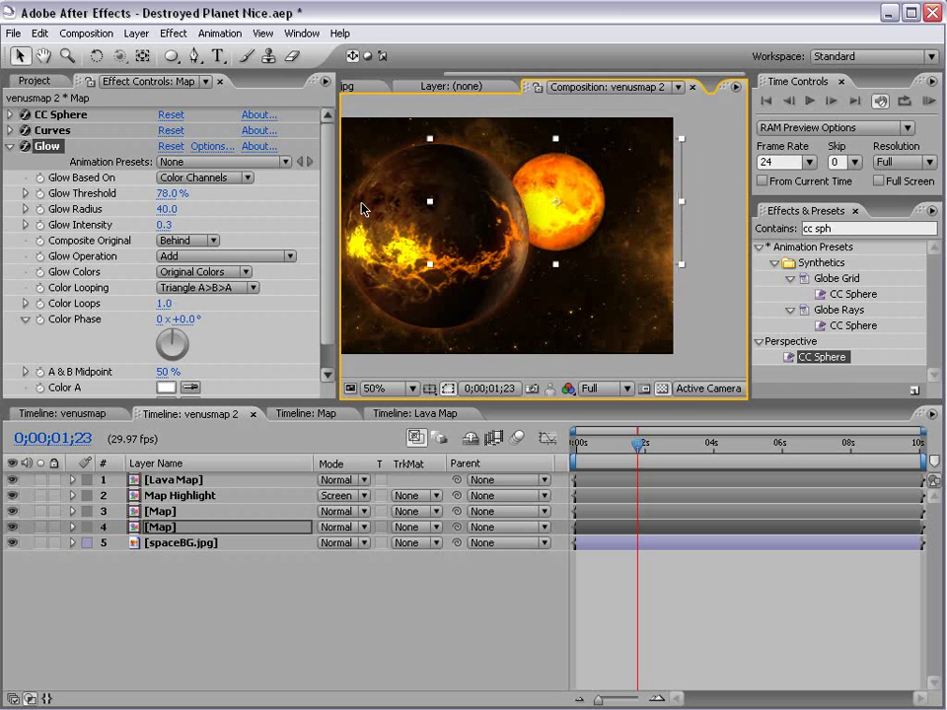
# Raise the CC Sphere shading Ambient to 62.
pyautogui.click(10, 146)
pyautogui.click(10, 114)
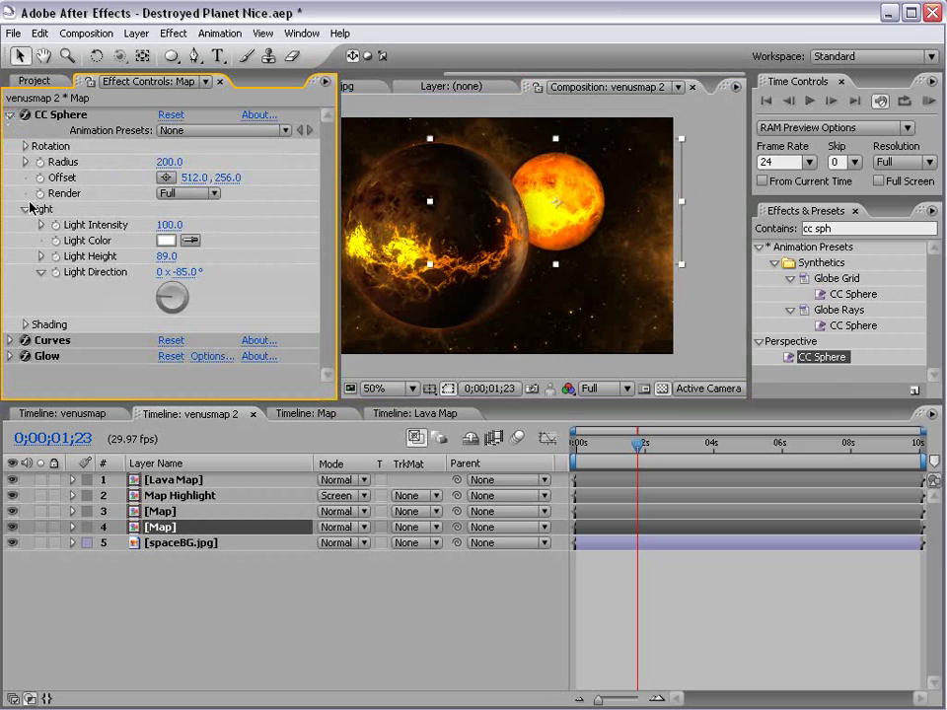
pyautogui.click(24, 322)
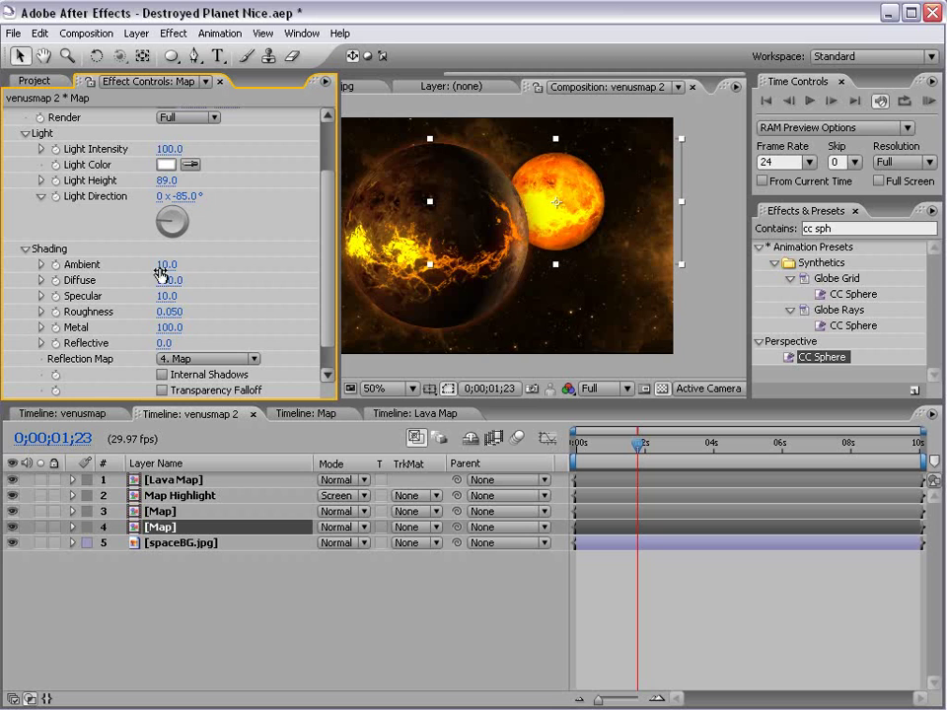
pyautogui.moveTo(177, 262); pyautogui.dragTo(197, 252)
# Set Glow radius 81 and intensity 0.8, and bow the RGB curve upward to brighten.
pyautogui.scroll(-1, 257, 198)
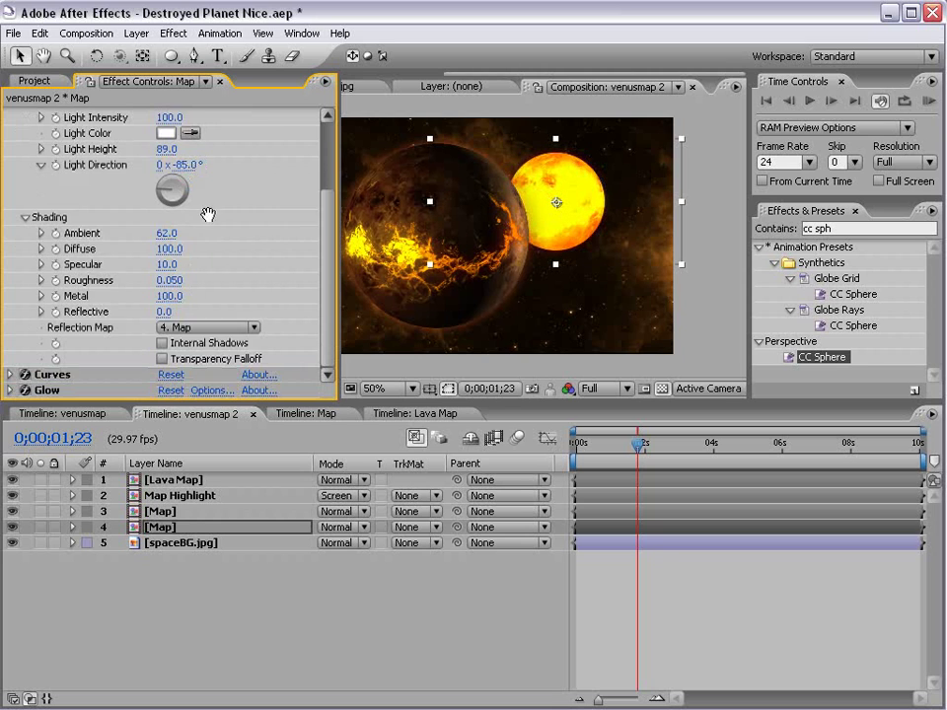
pyautogui.click(10, 375)
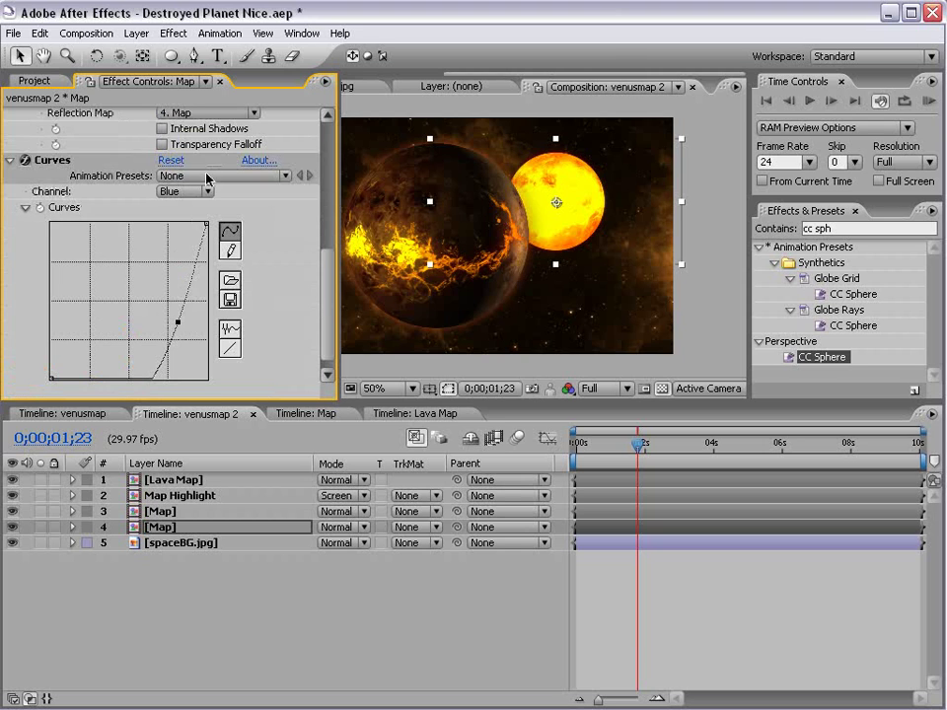
pyautogui.scroll(-1, 120, 289)
pyautogui.click(9, 391)
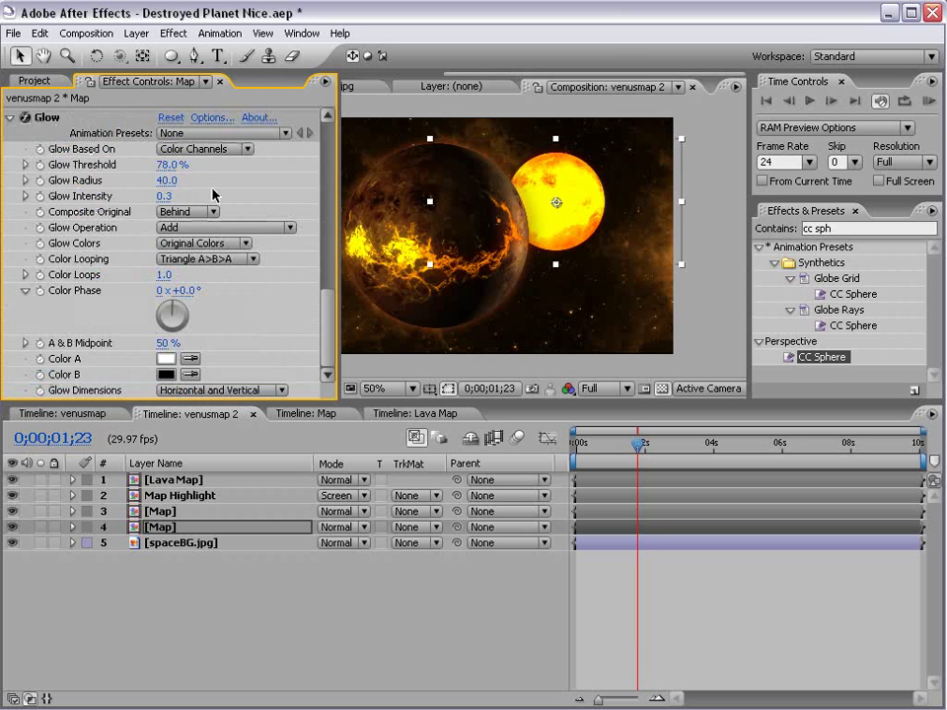
pyautogui.click(226, 284)
pyautogui.scroll(10, 250, 331)
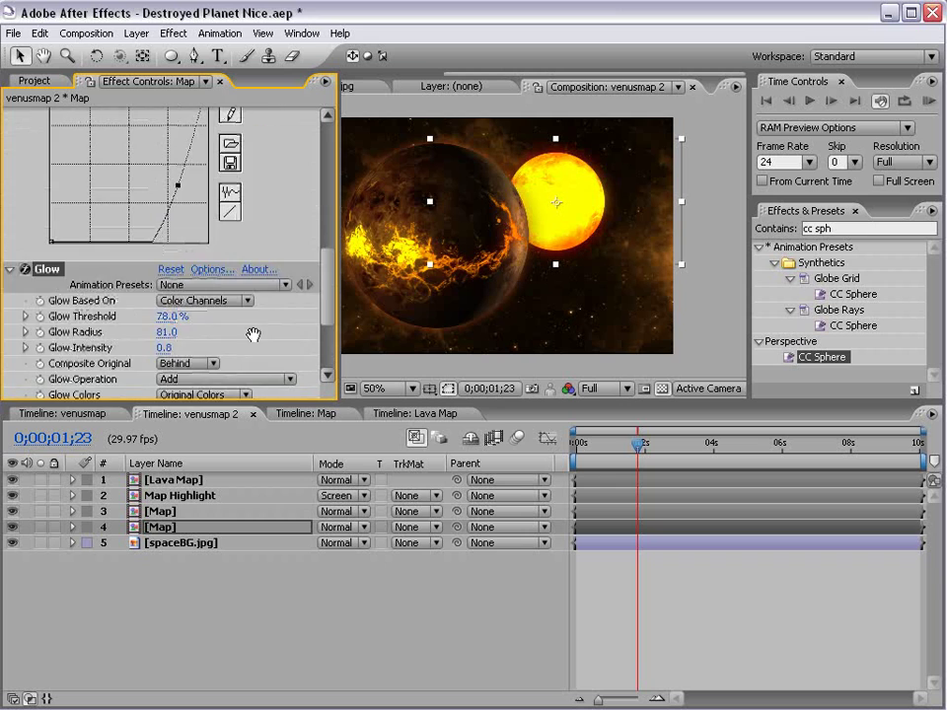
pyautogui.click(179, 197)
pyautogui.click(143, 107)
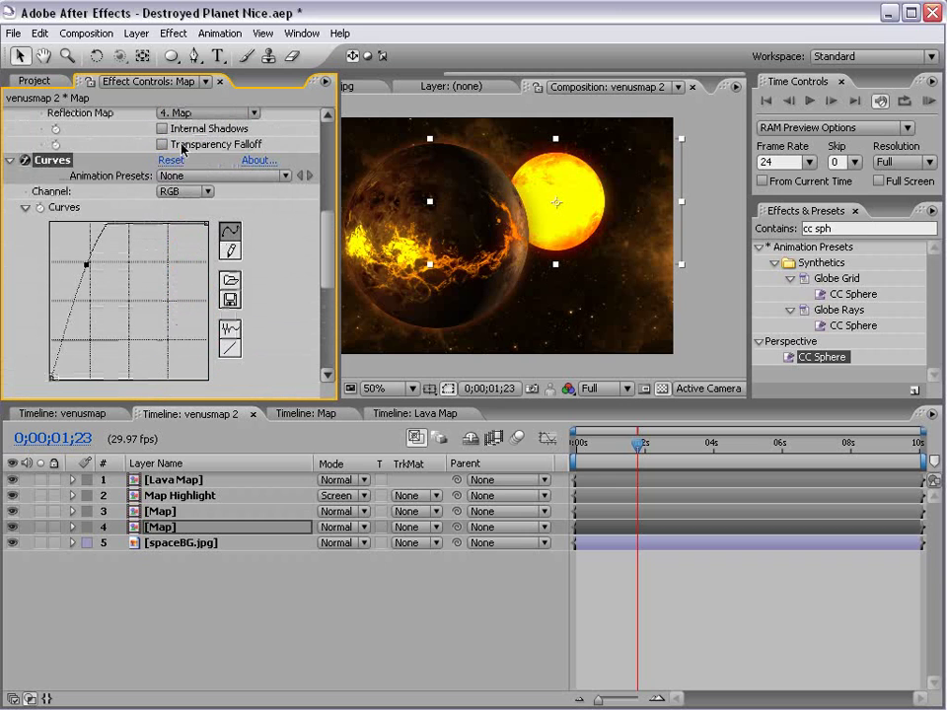
pyautogui.moveTo(119, 326); pyautogui.dragTo(109, 276)
pyautogui.click(657, 572)
pyautogui.press('`')
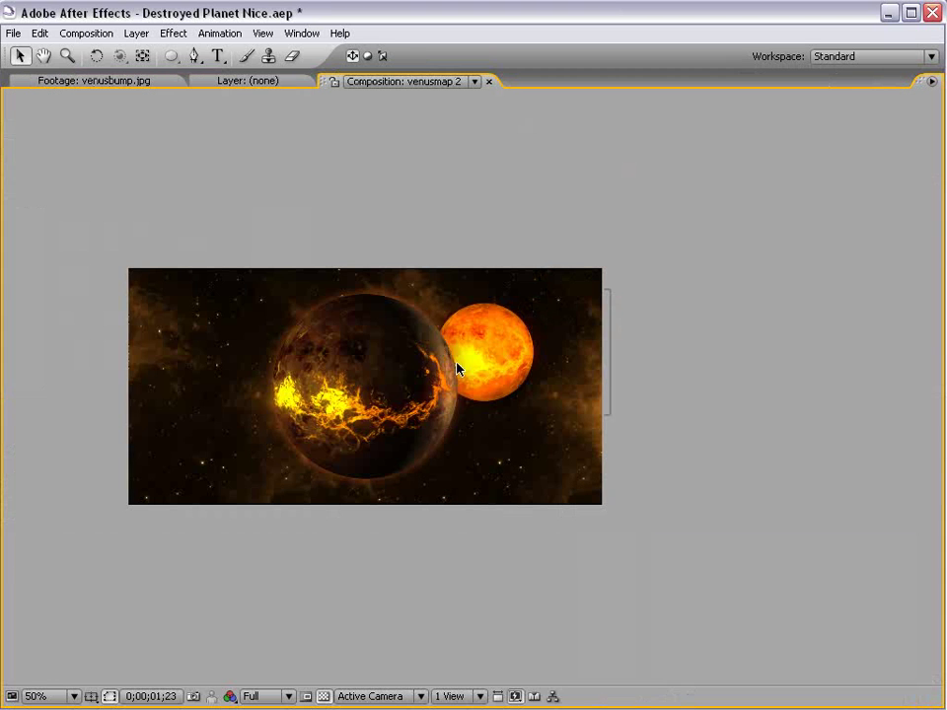
pyautogui.scroll(1, 459, 380)
pyautogui.moveTo(382, 415); pyautogui.dragTo(498, 428)
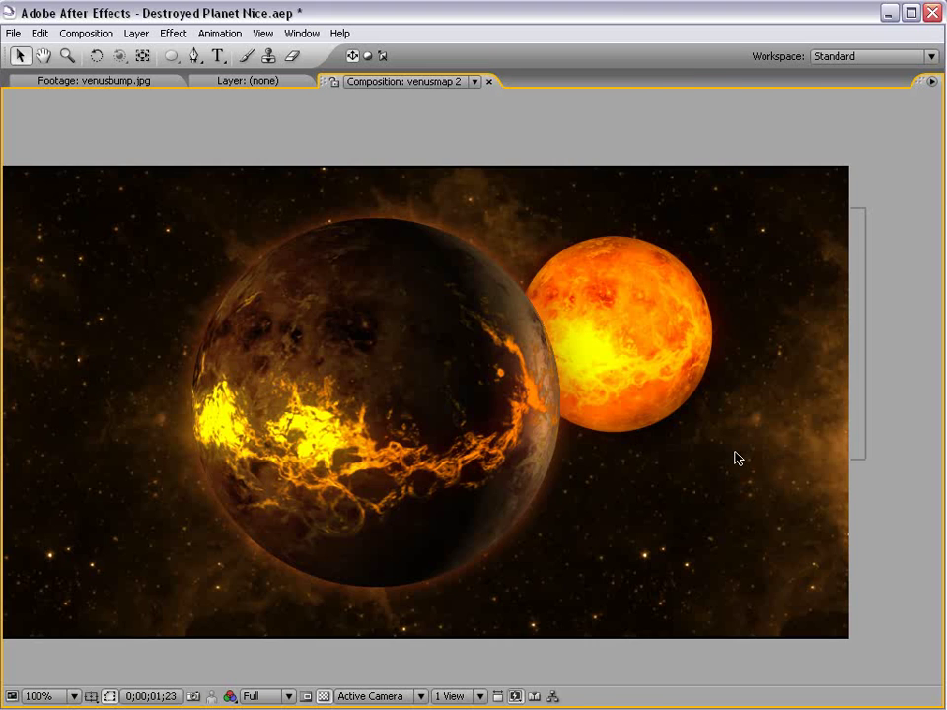
pyautogui.press('`')
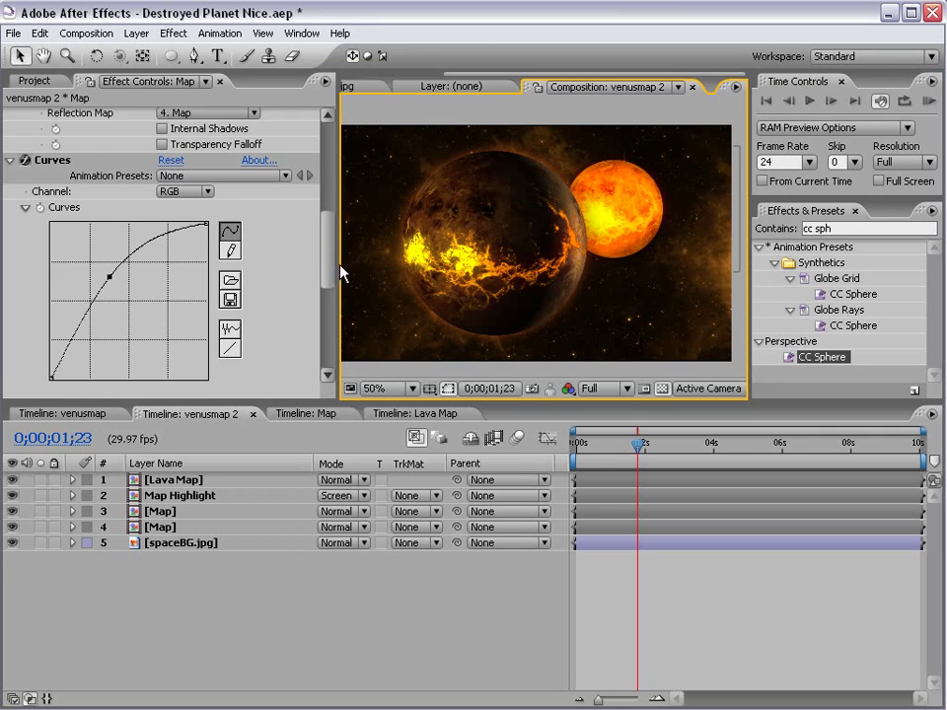
pyautogui.scroll(10, 292, 156)
# Duplicate the glow as Glow 2, based on alpha with the original composited on top.
pyautogui.click(10, 113)
pyautogui.click(10, 130)
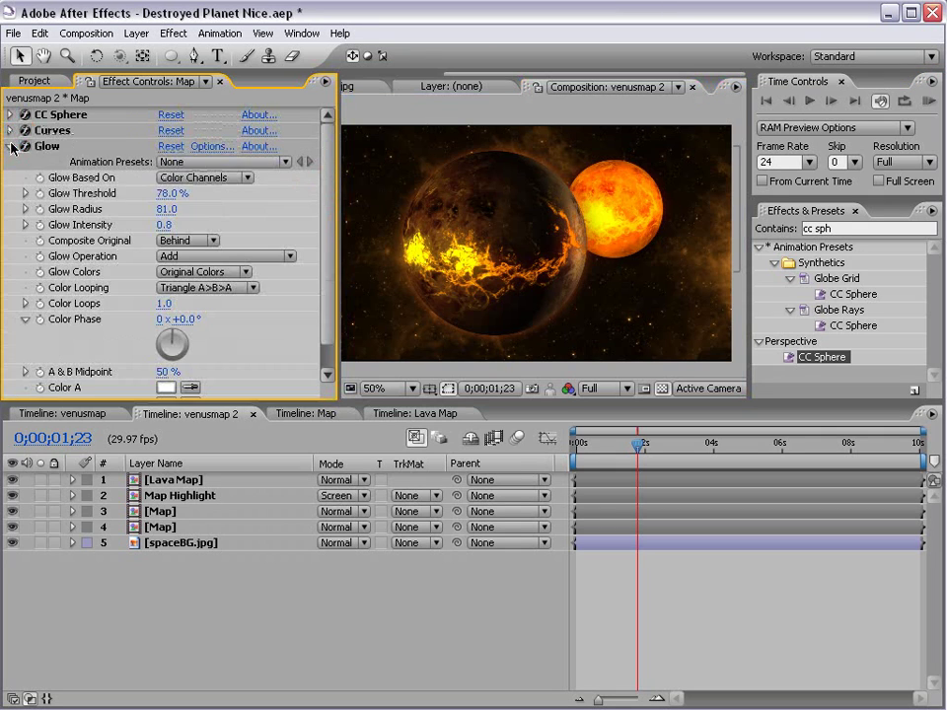
pyautogui.click(12, 148)
pyautogui.click(48, 146)
pyautogui.hotkey('ctrl', 'd')
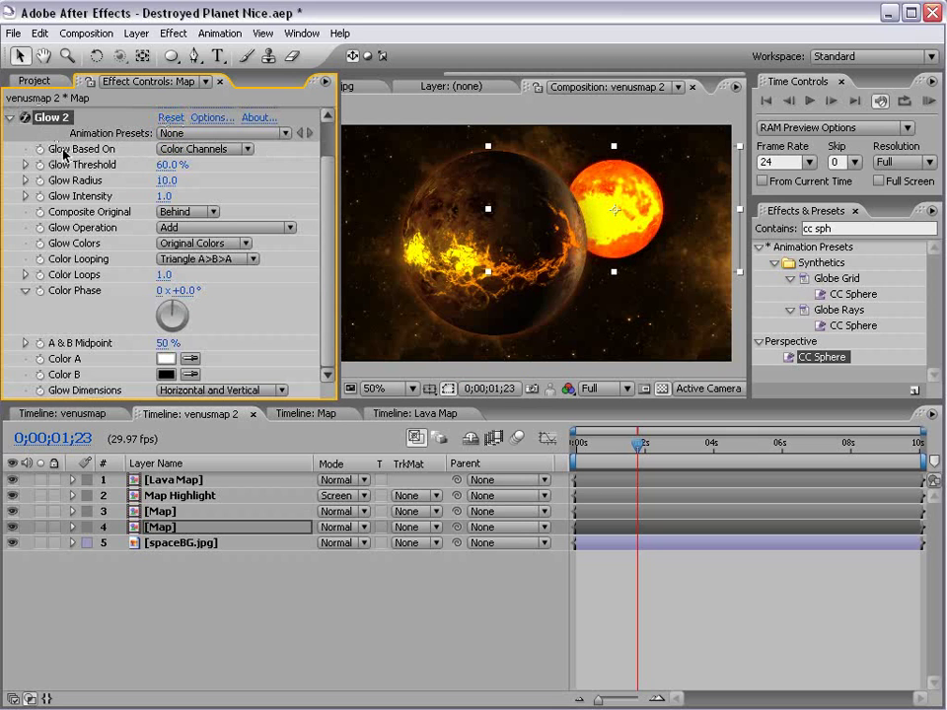
pyautogui.click(207, 148)
pyautogui.click(214, 134)
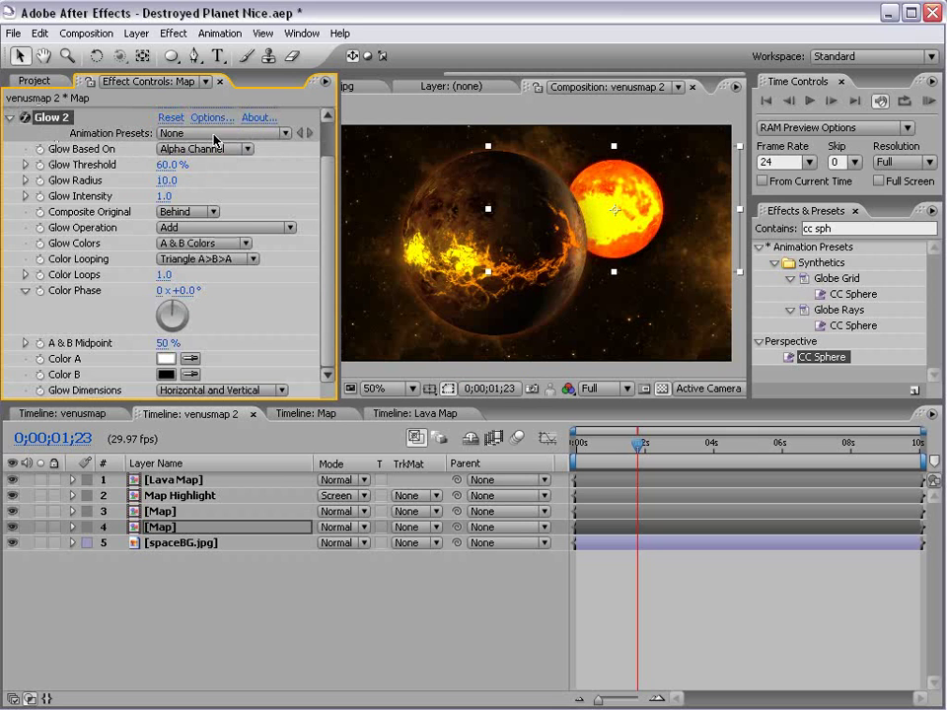
pyautogui.click(183, 211)
pyautogui.click(181, 196)
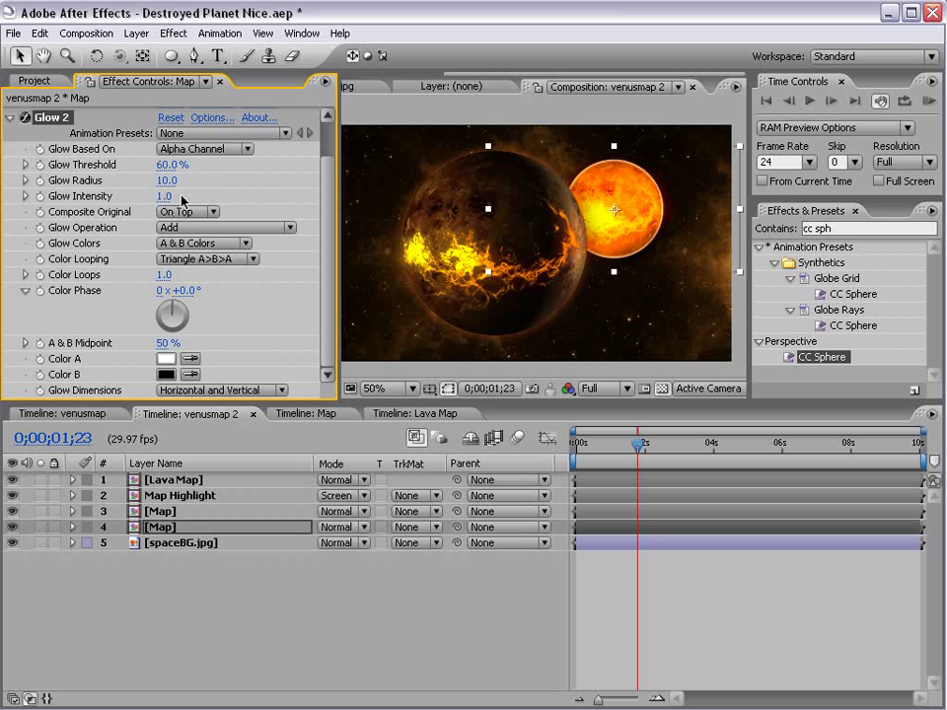
# Set Glow 2's Color A and Color B to orange.
pyautogui.click(168, 363)
pyautogui.click(643, 656)
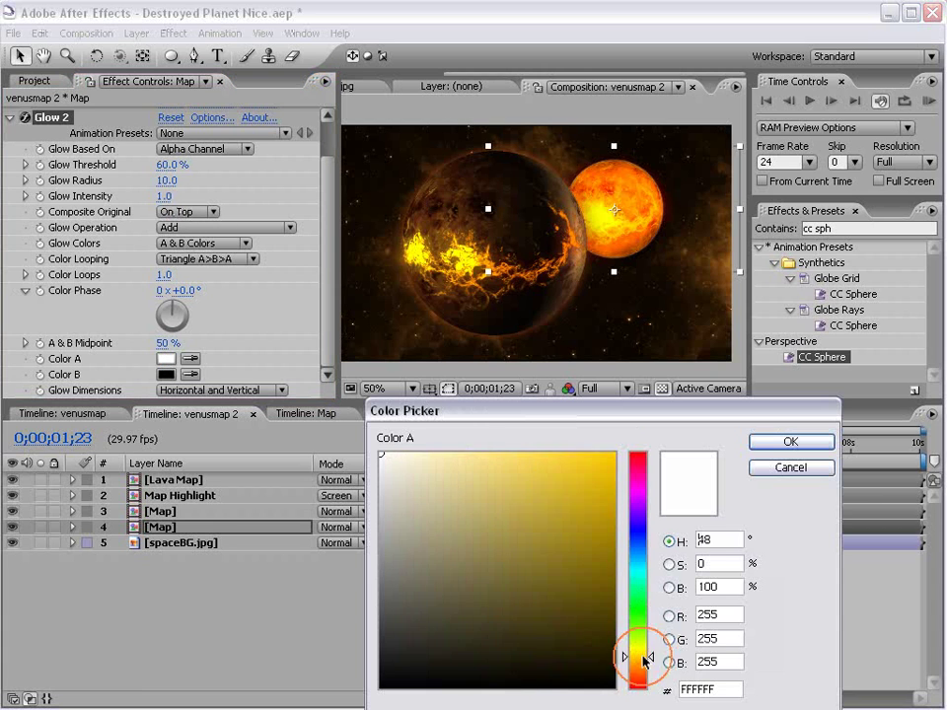
pyautogui.moveTo(643, 656); pyautogui.dragTo(639, 670)
pyautogui.moveTo(566, 462)
pyautogui.mouseDown()
pyautogui.moveTo(559, 456)
pyautogui.moveTo(568, 453)
pyautogui.mouseUp()
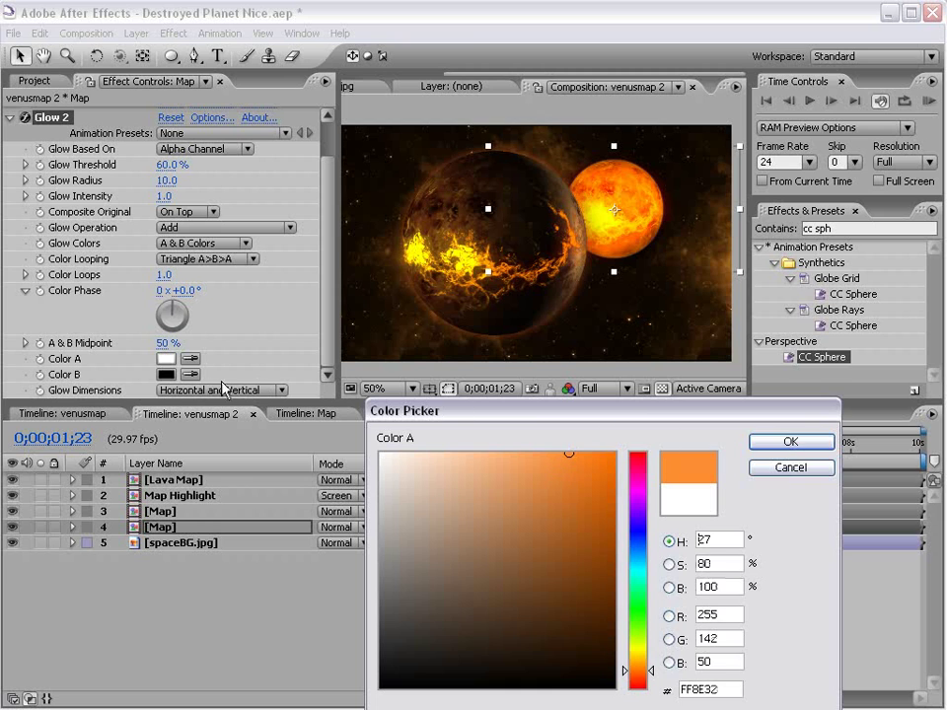
pyautogui.click(790, 441)
pyautogui.click(167, 375)
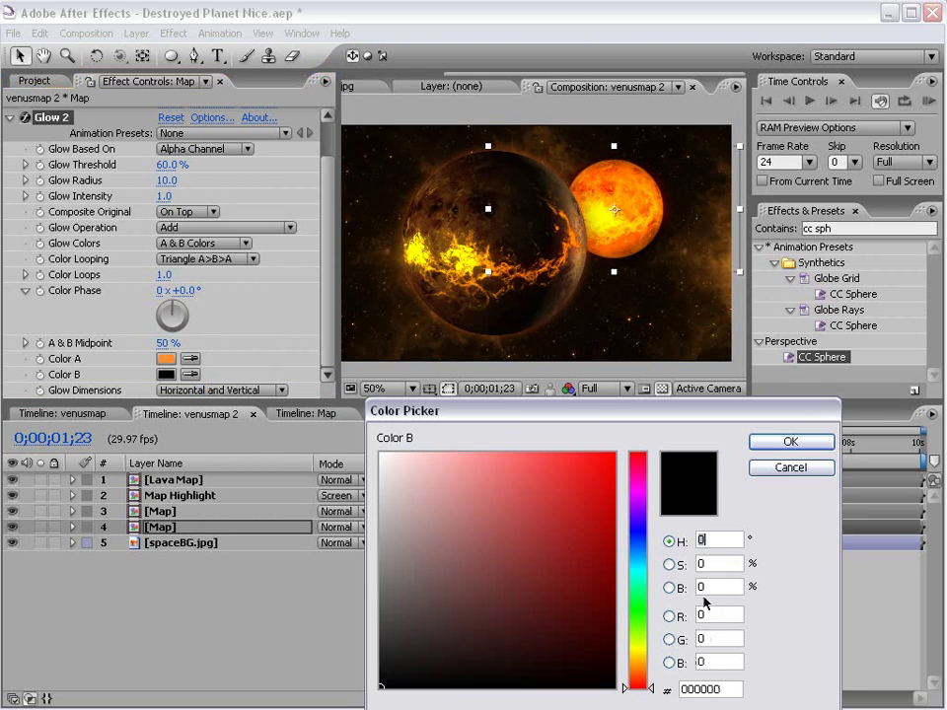
pyautogui.click(639, 668)
pyautogui.click(564, 538)
pyautogui.moveTo(564, 539); pyautogui.dragTo(615, 453)
pyautogui.click(784, 442)
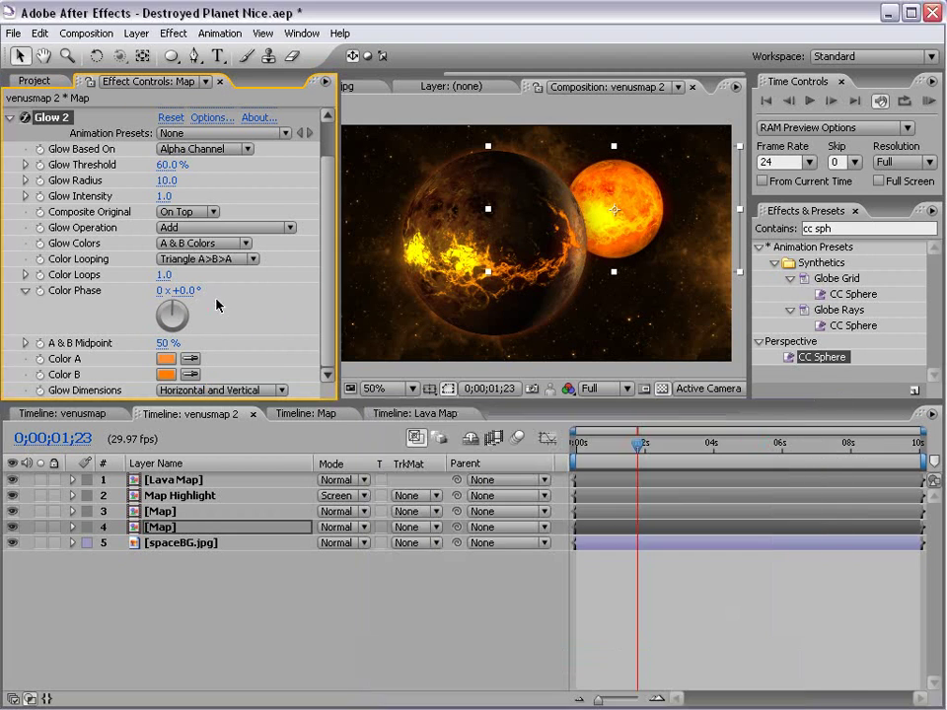
# Lighten Color A and boost Glow 2 to radius 96, intensity 2.6.
pyautogui.click(167, 359)
pyautogui.moveTo(641, 677); pyautogui.dragTo(641, 664)
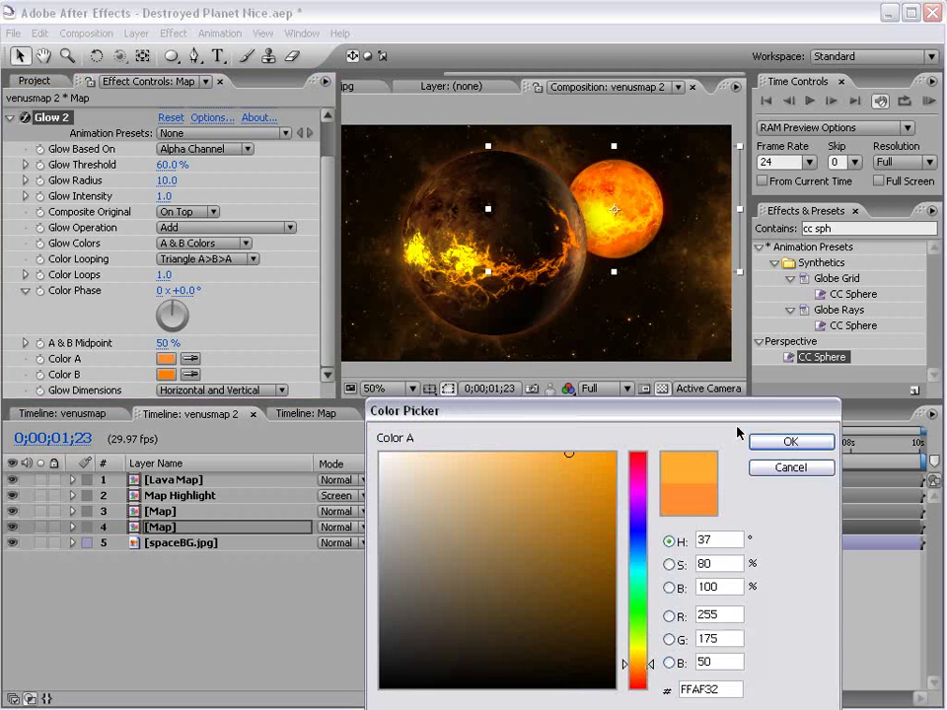
pyautogui.click(788, 440)
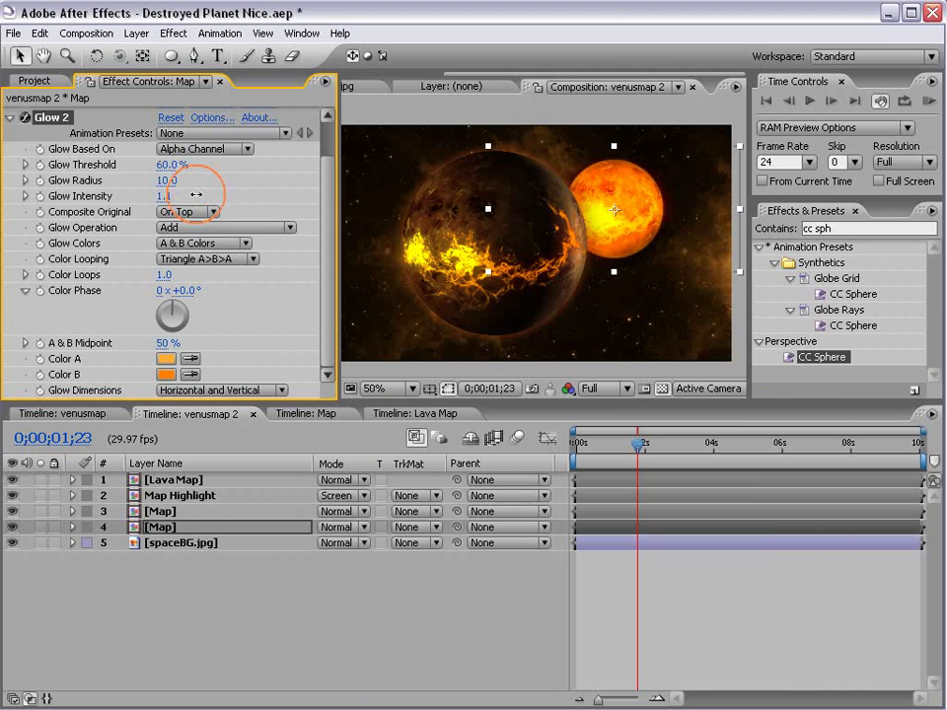
pyautogui.moveTo(195, 194); pyautogui.dragTo(255, 163)
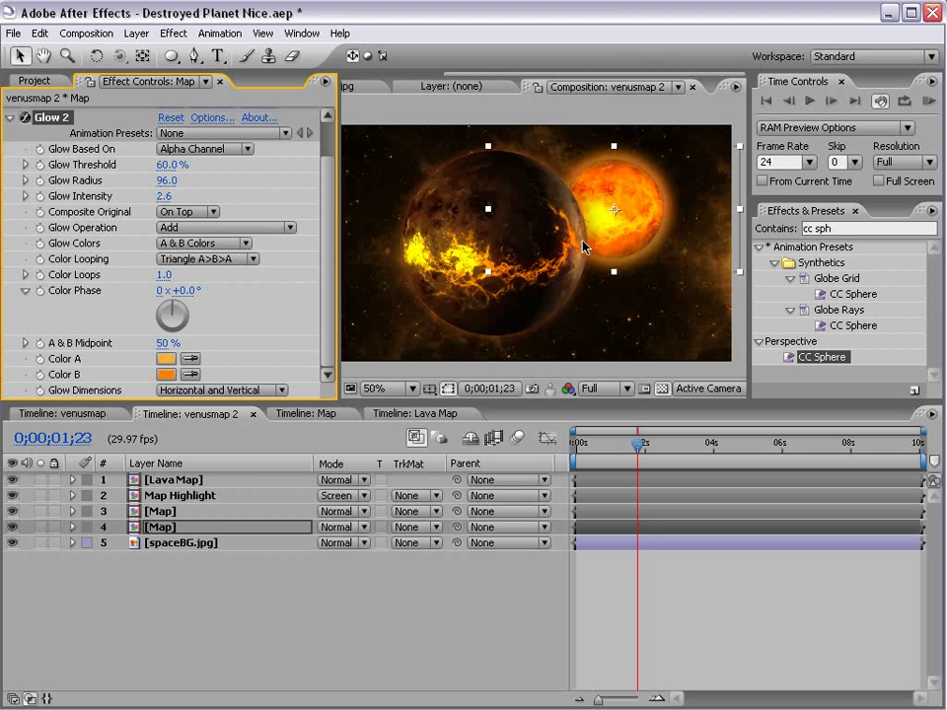
# Sample Color A from a bright spot on the sun and set Glow Radius 99, Intensity 1.2.
pyautogui.scroll(2, 582, 246)
pyautogui.press('h')
pyautogui.moveTo(503, 285); pyautogui.dragTo(385, 369)
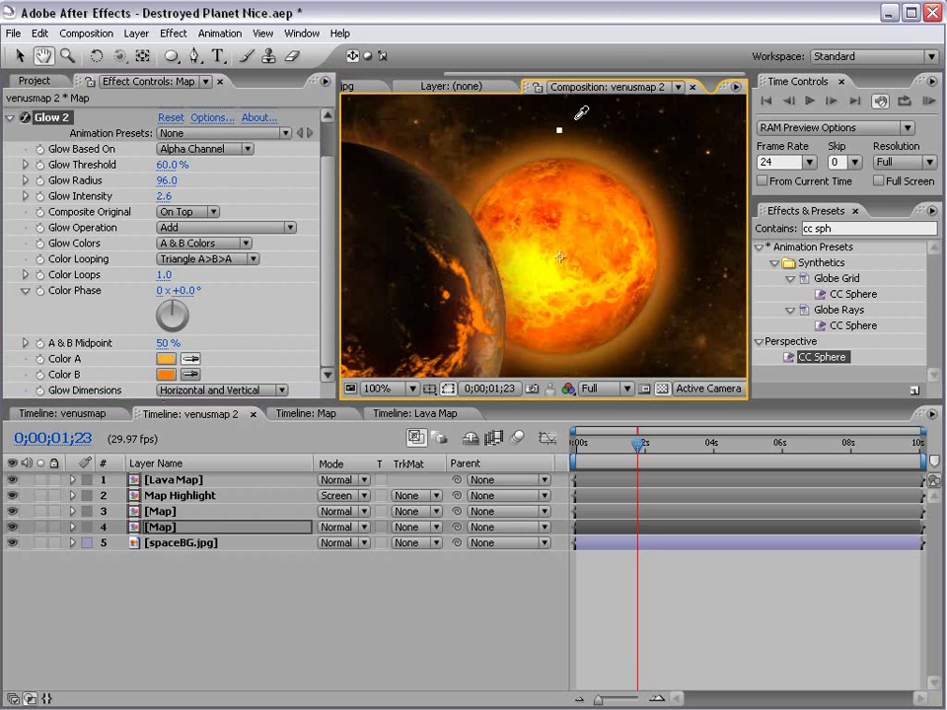
pyautogui.click(584, 174)
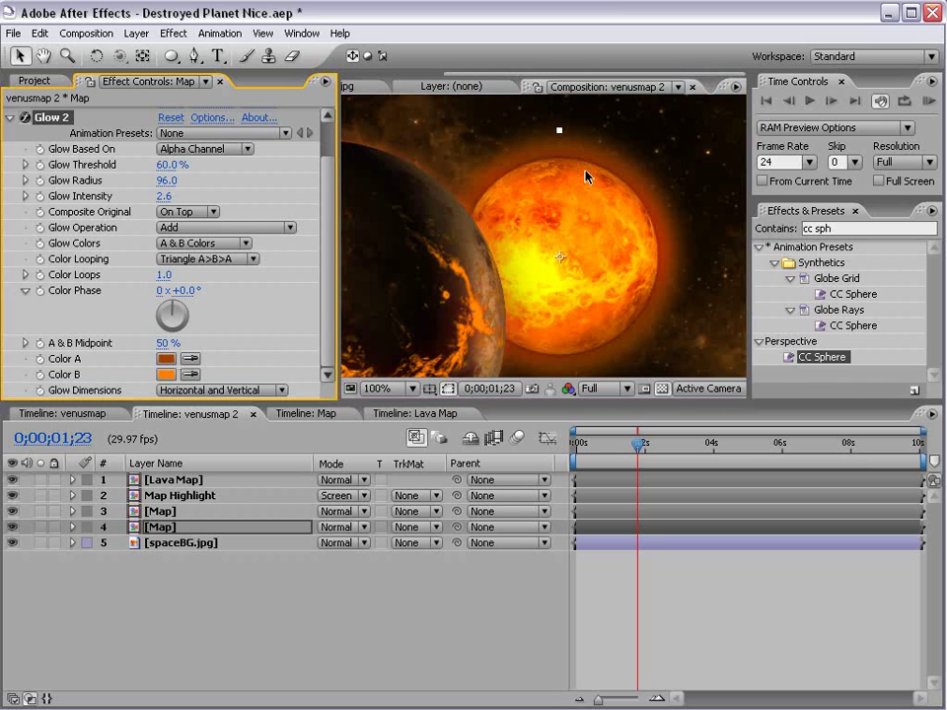
pyautogui.click(189, 358)
pyautogui.click(539, 225)
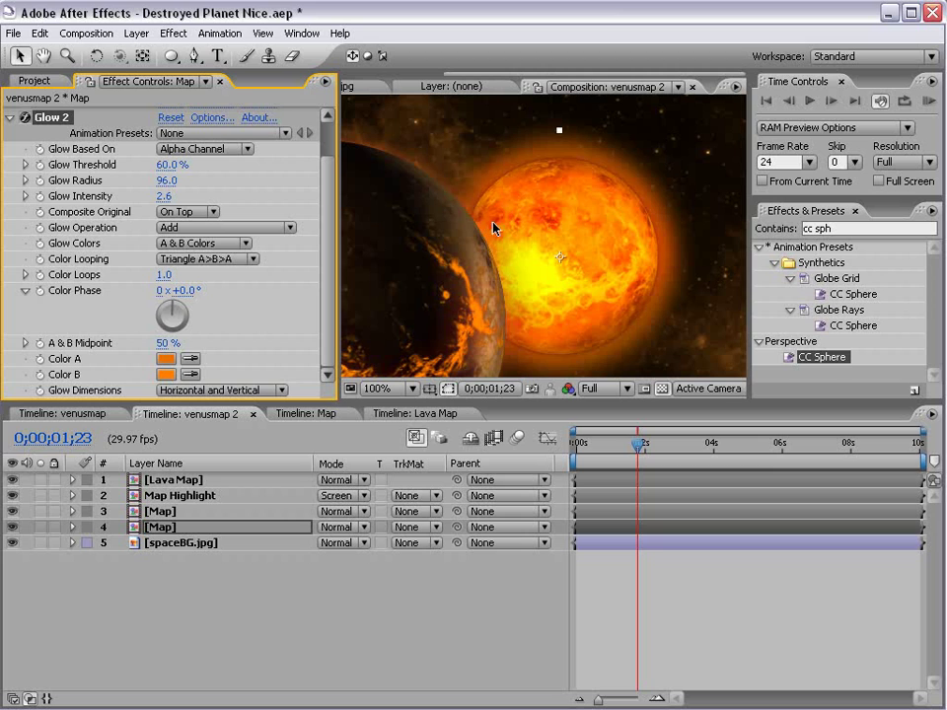
pyautogui.moveTo(166, 181)
pyautogui.mouseDown()
pyautogui.moveTo(45, 177)
pyautogui.moveTo(172, 182)
pyautogui.moveTo(157, 198)
pyautogui.moveTo(114, 204)
pyautogui.moveTo(20, 158)
pyautogui.moveTo(66, 168)
pyautogui.moveTo(136, 156)
pyautogui.moveTo(158, 203)
pyautogui.moveTo(181, 193)
pyautogui.mouseUp()
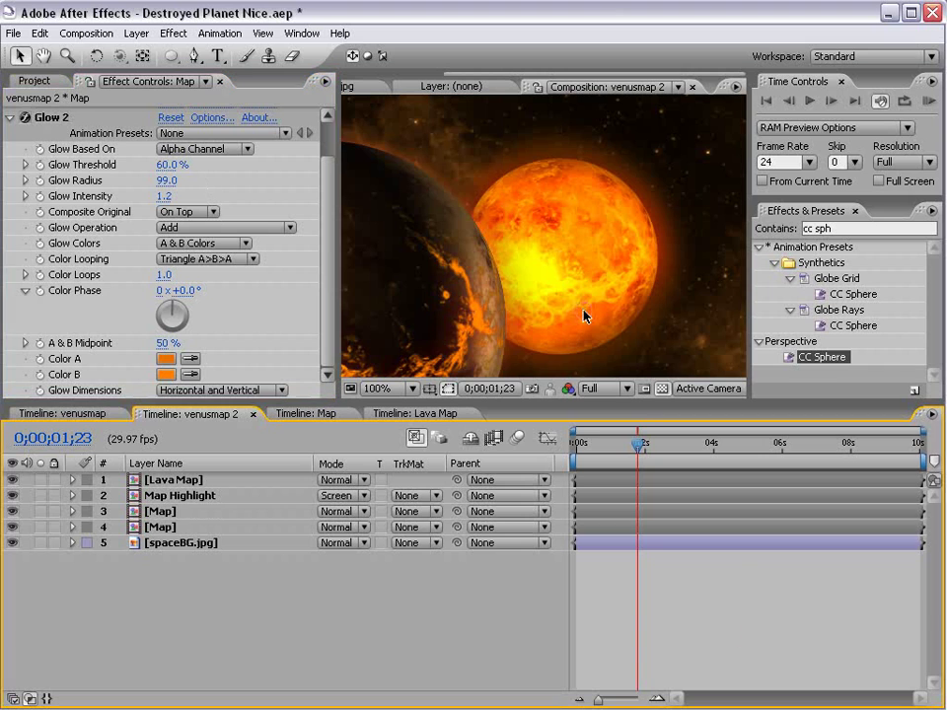
# Recentre the view on the planets and save the project.
pyautogui.scroll(-2, 586, 312)
pyautogui.moveTo(523, 313); pyautogui.dragTo(553, 281)
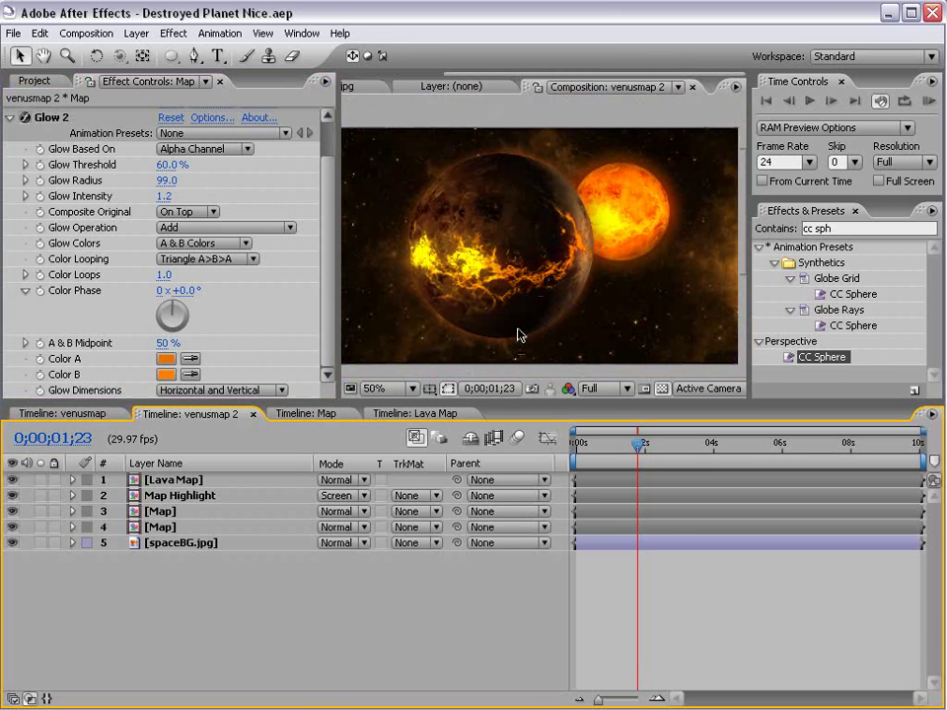
pyautogui.hotkey('ctrl', 's')
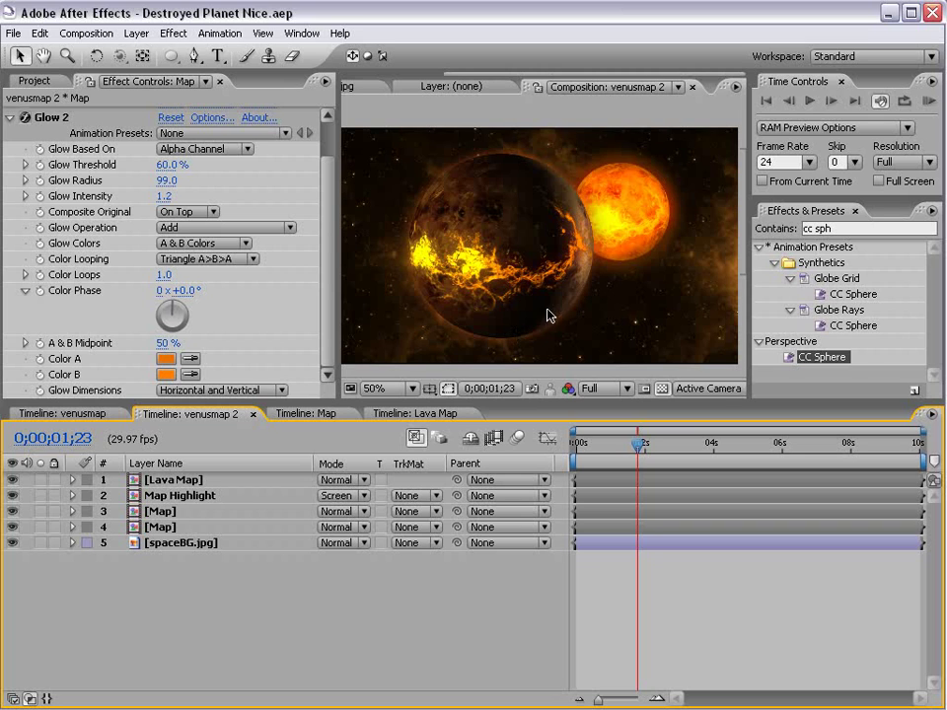
pyautogui.press('h')
pyautogui.moveTo(480, 263); pyautogui.dragTo(529, 270)
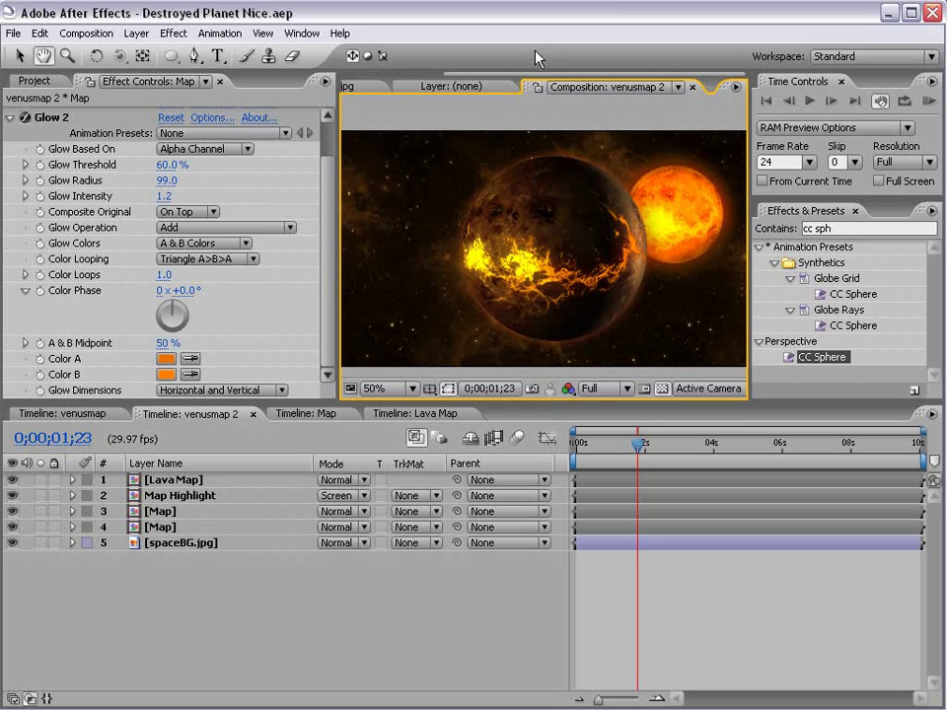
pyautogui.moveTo(608, 276); pyautogui.dragTo(574, 258)
# Duplicate layer 3 [Map] and apply CC Radial Fast Blur with Amount 81.
pyautogui.click(116, 554)
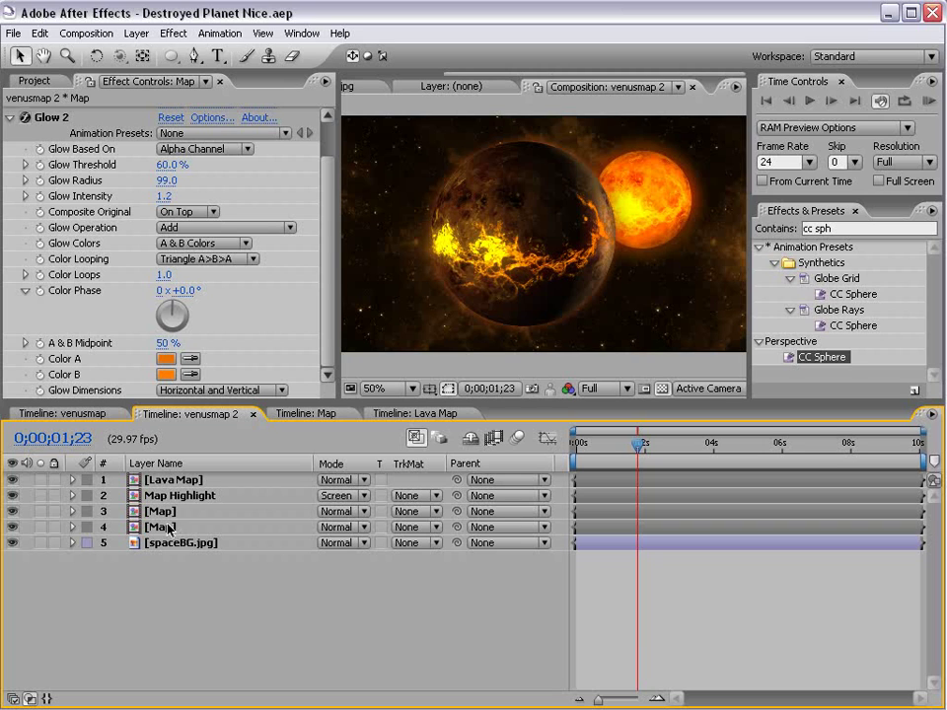
pyautogui.click(170, 530)
pyautogui.click(162, 513)
pyautogui.hotkey('ctrl', 'd')
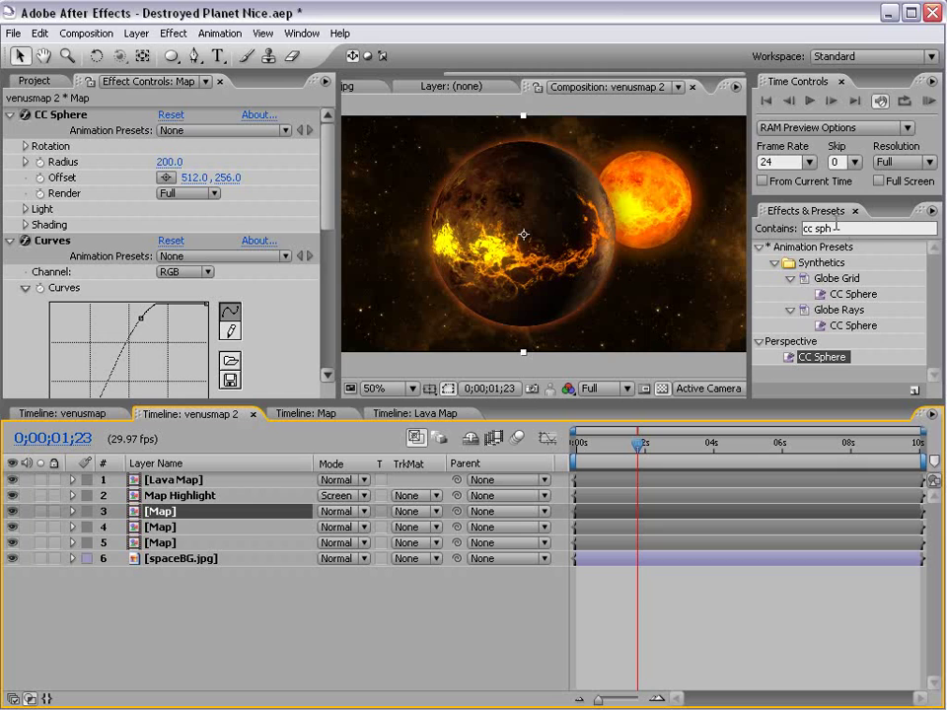
pyautogui.hotkey('ctrl', '5')
pyautogui.write('c')
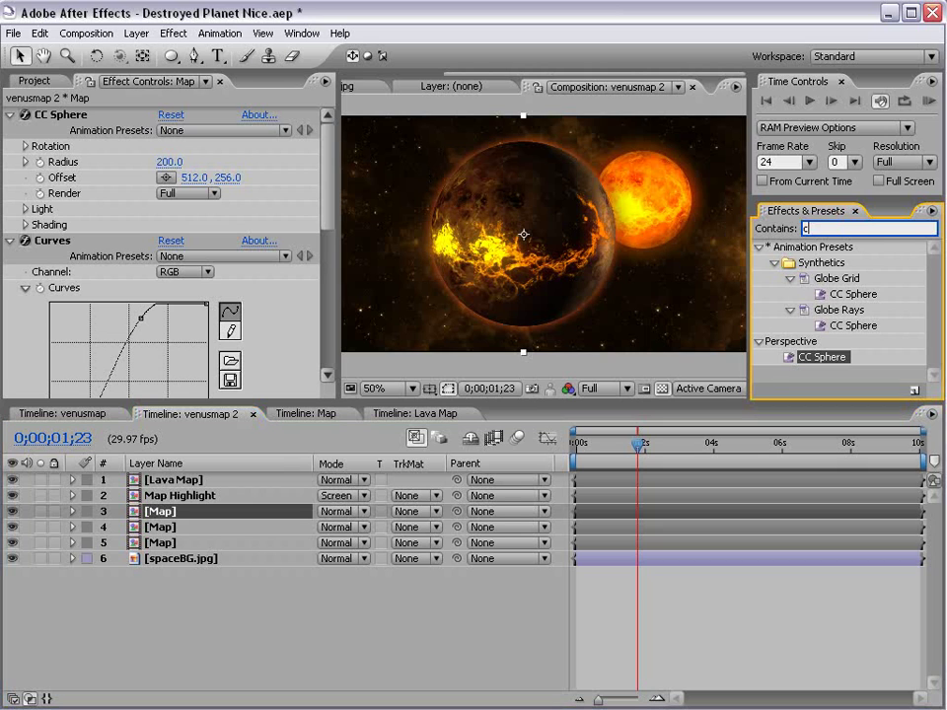
pyautogui.write('c radial')
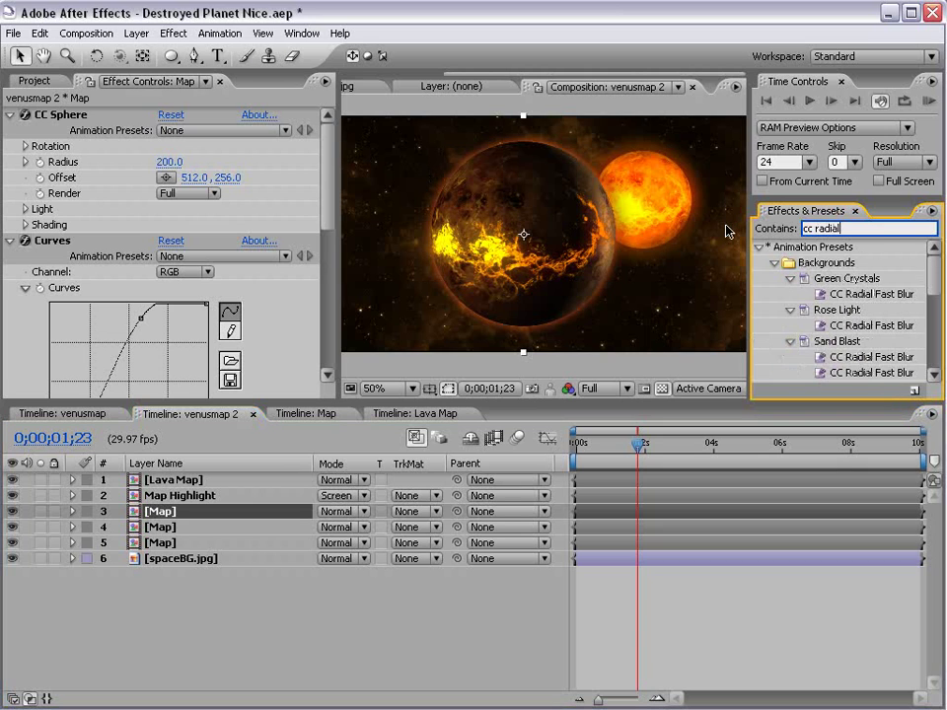
pyautogui.moveTo(933, 258); pyautogui.dragTo(940, 347)
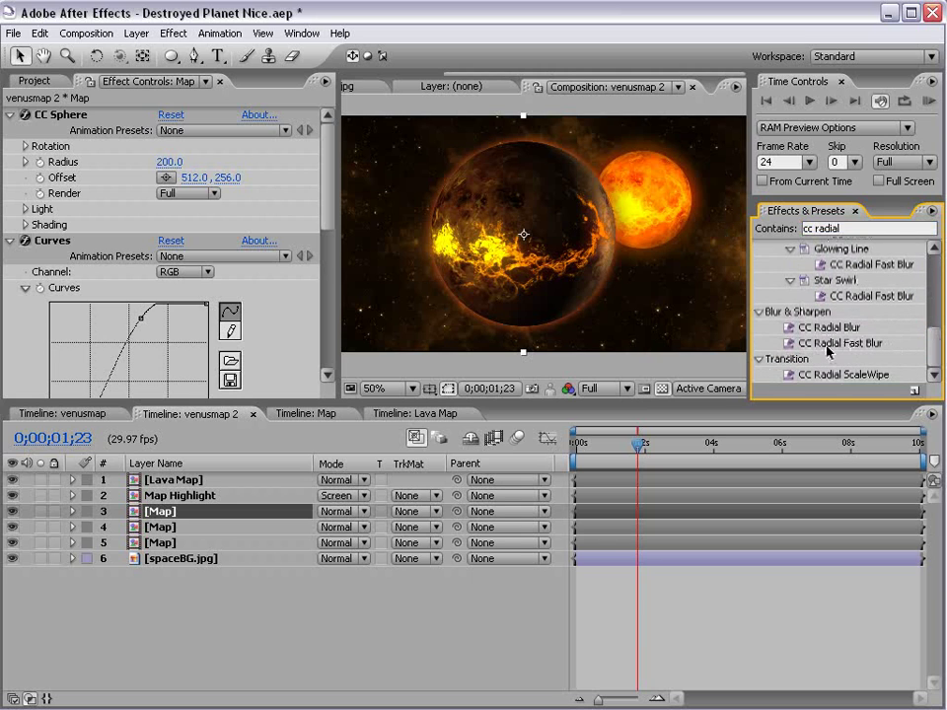
pyautogui.moveTo(828, 350); pyautogui.dragTo(636, 516)
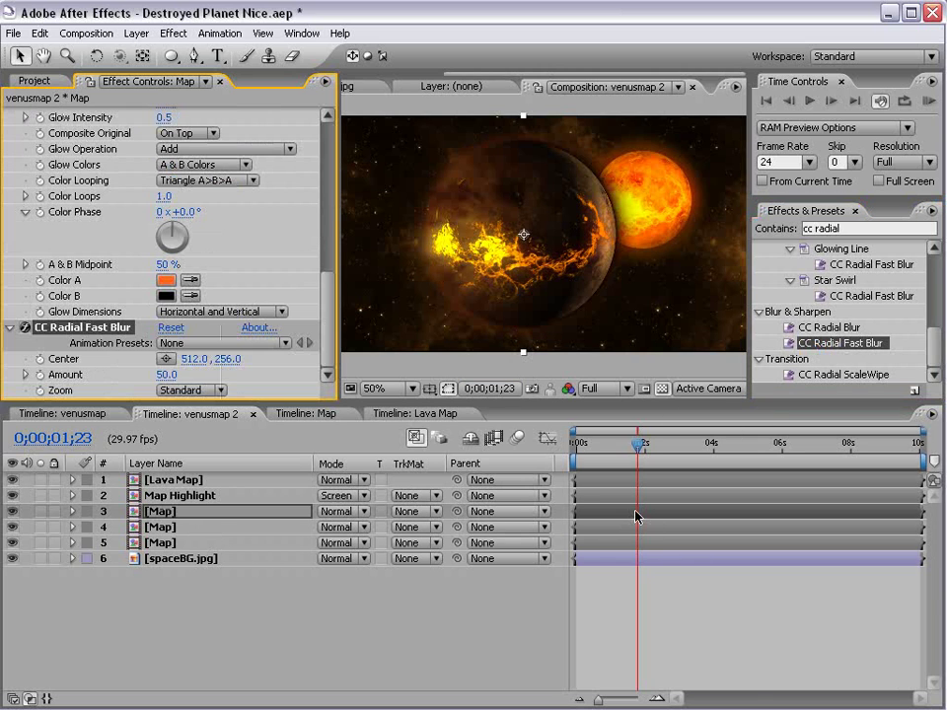
pyautogui.moveTo(164, 375); pyautogui.dragTo(182, 361)
pyautogui.moveTo(326, 317); pyautogui.dragTo(316, 157)
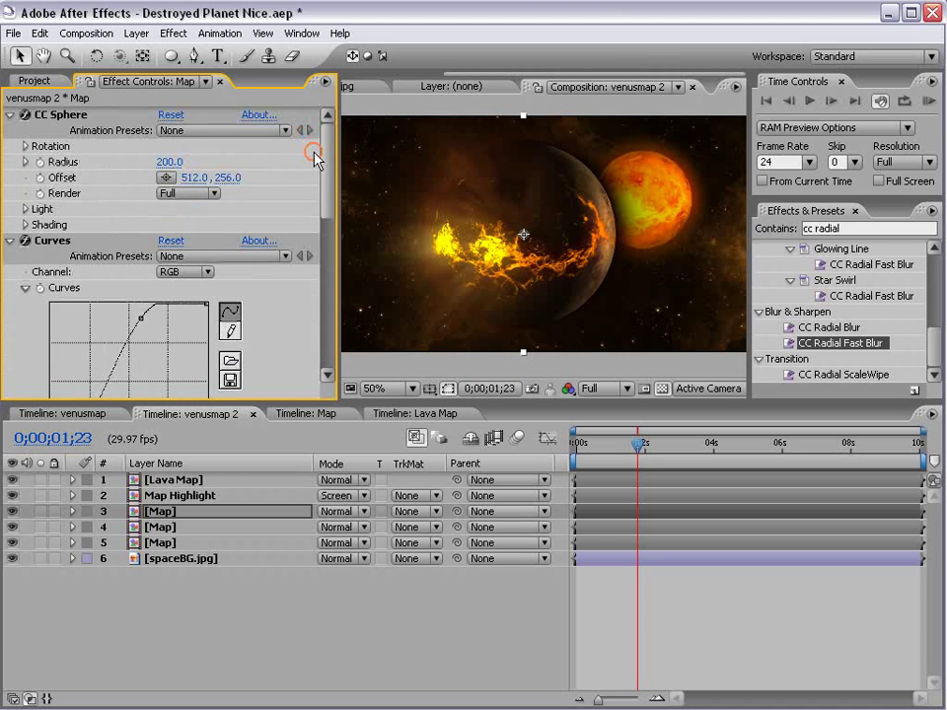
# Solo layer 3, reset Curves and redraw it with brighter highlights and deeper shadows.
pyautogui.click(41, 511)
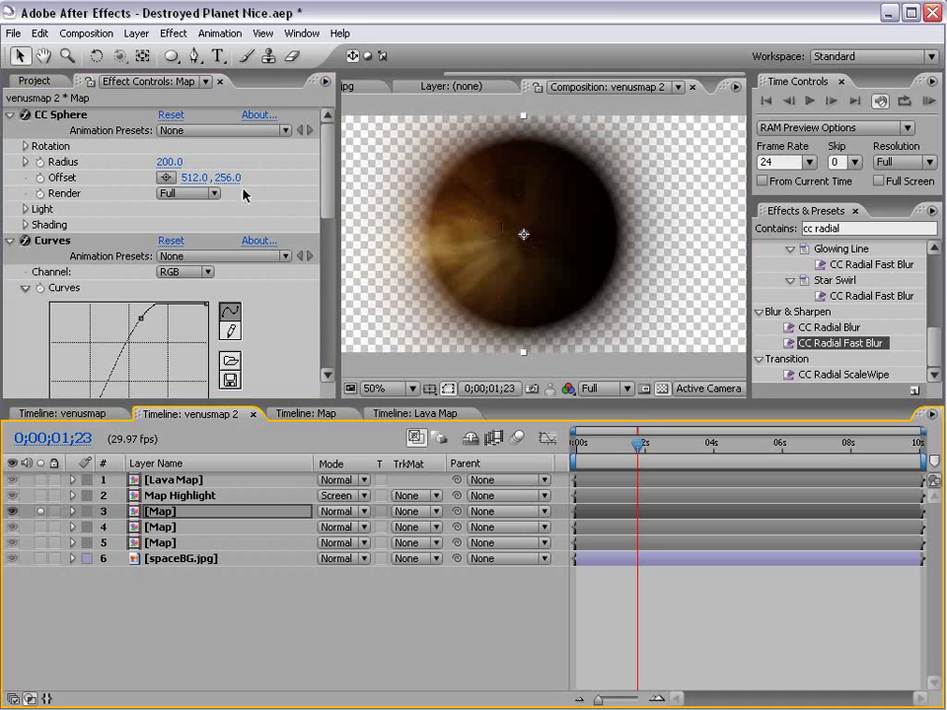
pyautogui.click(171, 33)
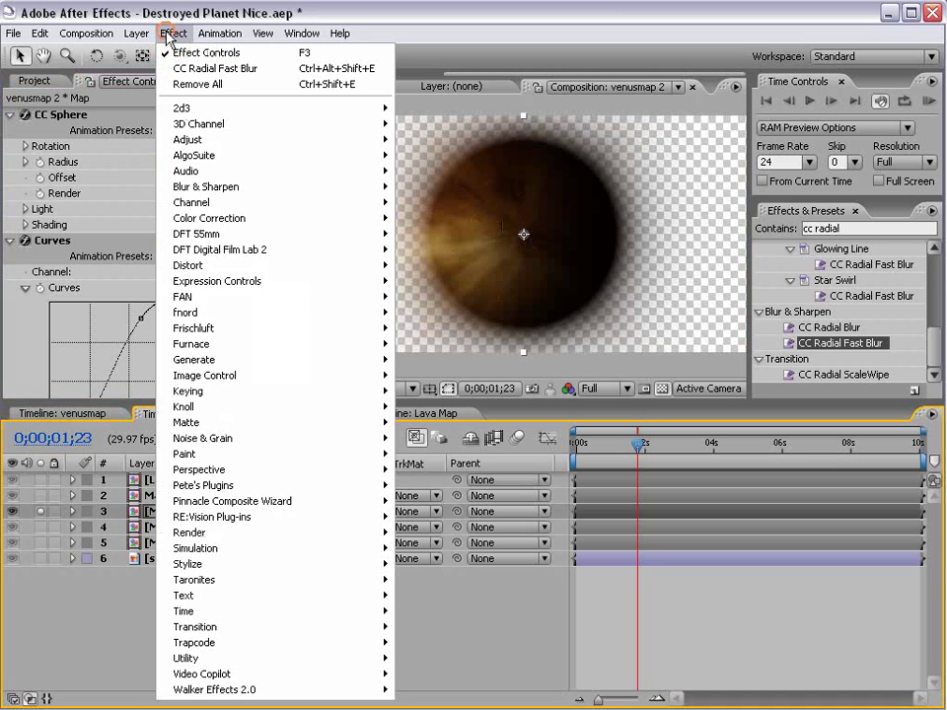
pyautogui.click(10, 115)
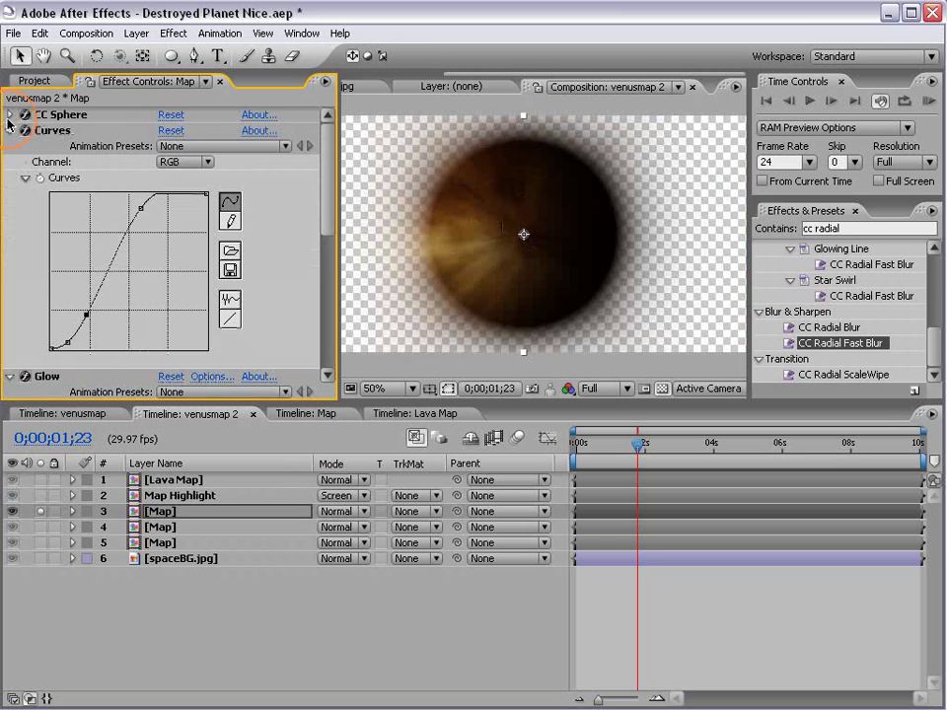
pyautogui.click(170, 130)
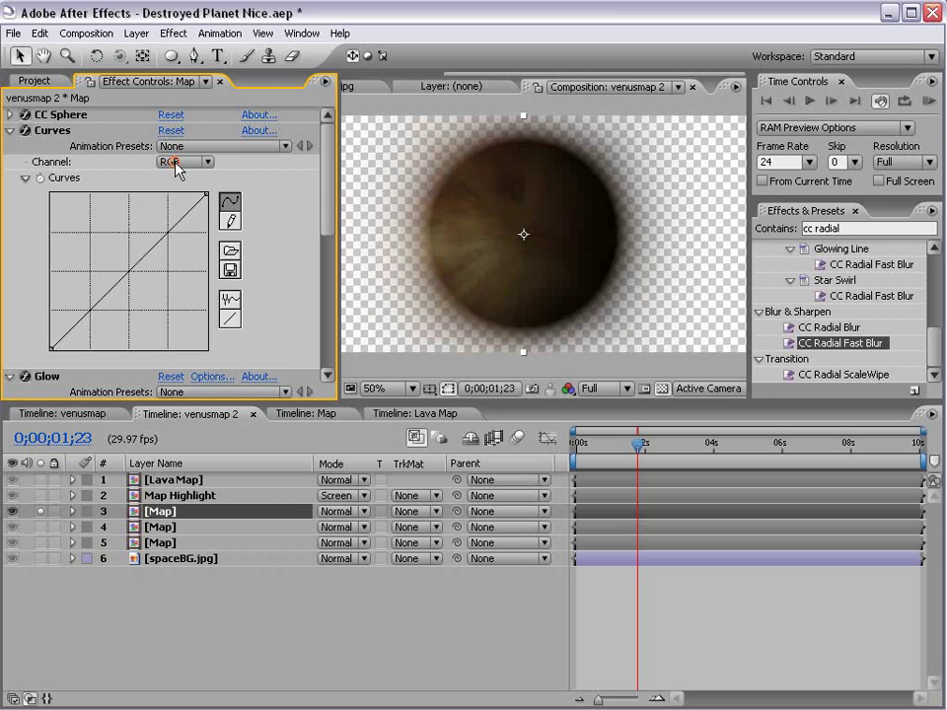
pyautogui.moveTo(137, 261); pyautogui.dragTo(103, 196)
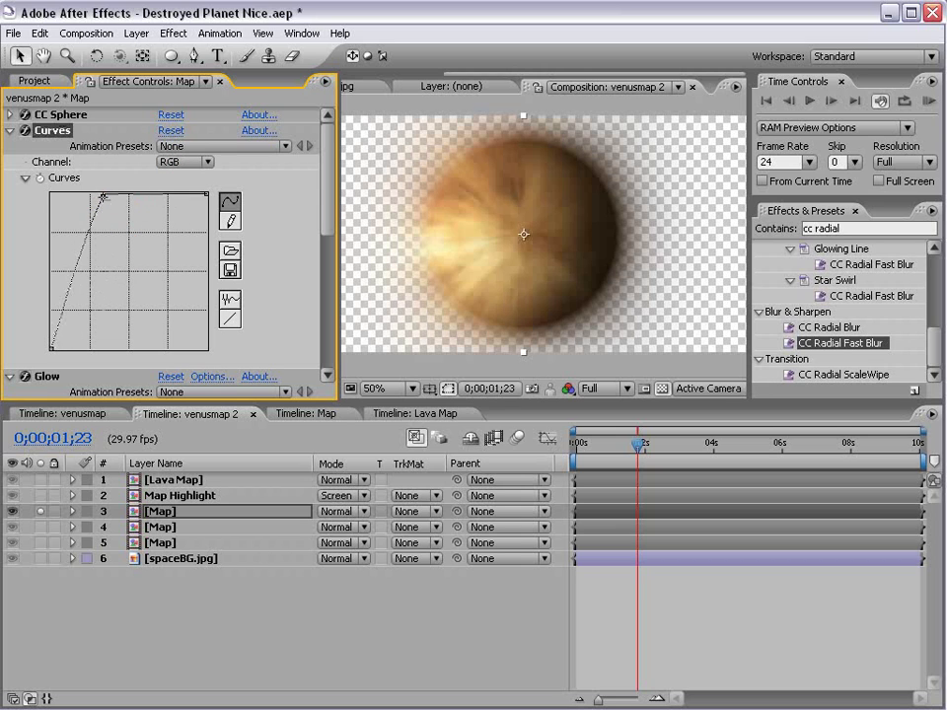
pyautogui.moveTo(78, 315); pyautogui.dragTo(79, 333)
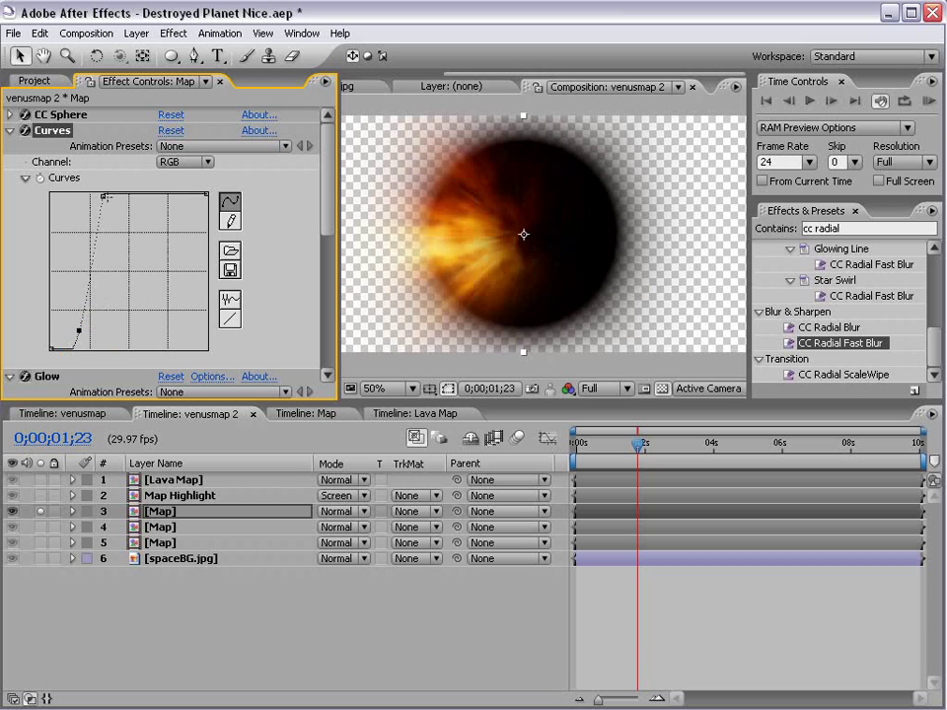
pyautogui.moveTo(104, 196); pyautogui.dragTo(96, 194)
# Raise CC Sphere Ambient to 75 and lower Light Intensity to 46.
pyautogui.click(10, 115)
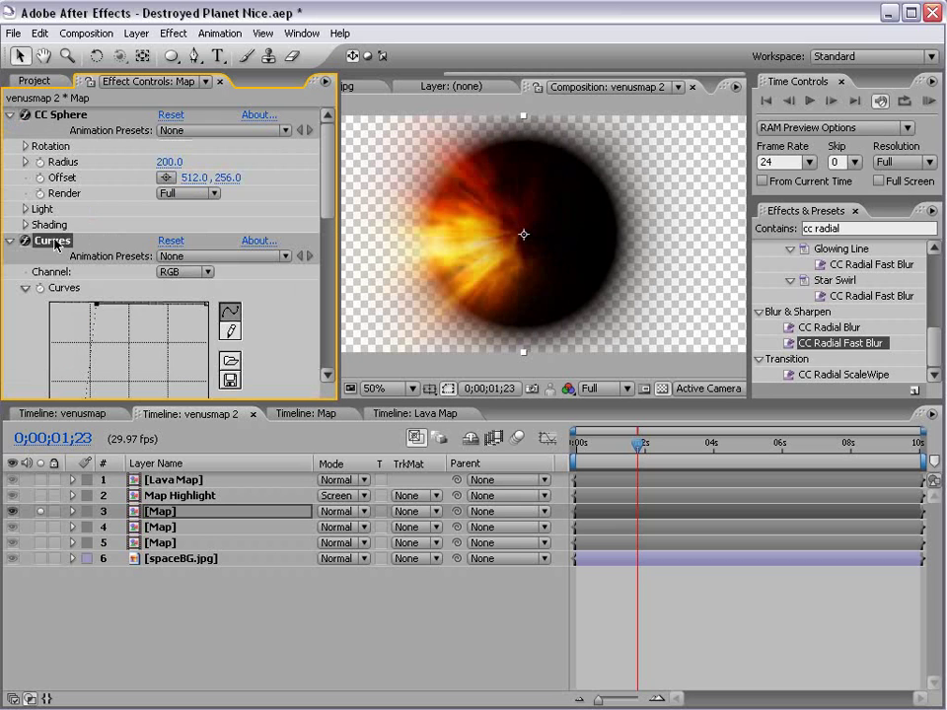
pyautogui.click(22, 226)
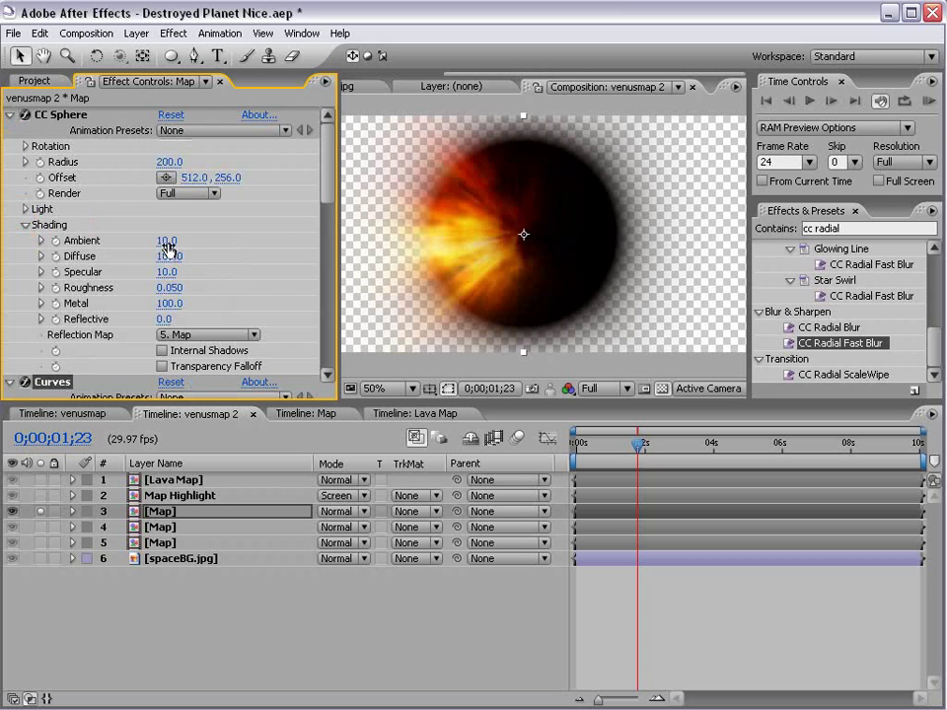
pyautogui.moveTo(166, 241); pyautogui.dragTo(215, 229)
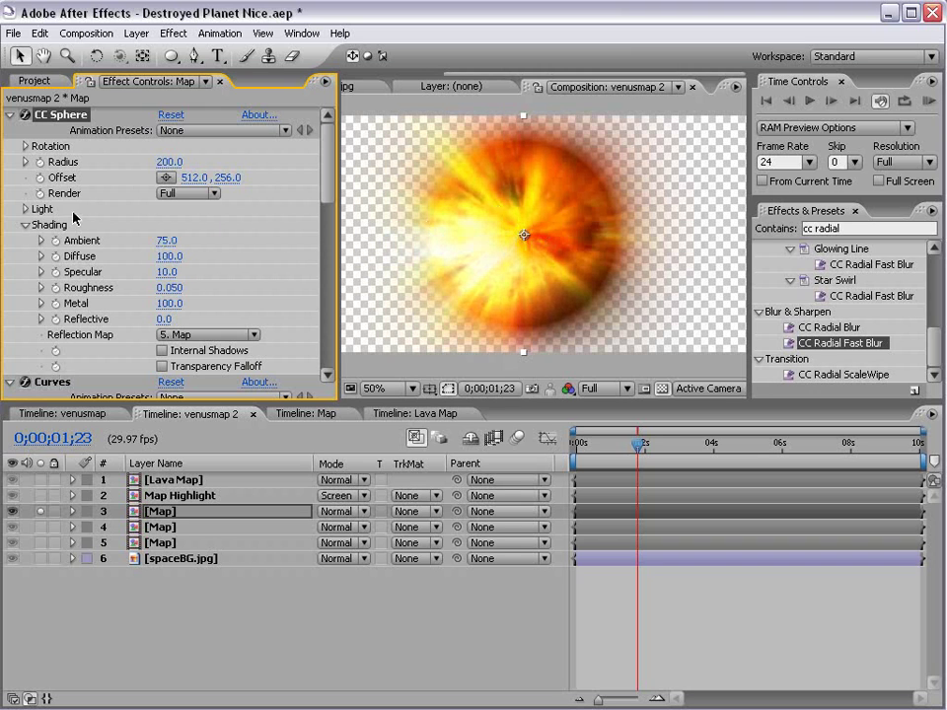
pyautogui.click(26, 210)
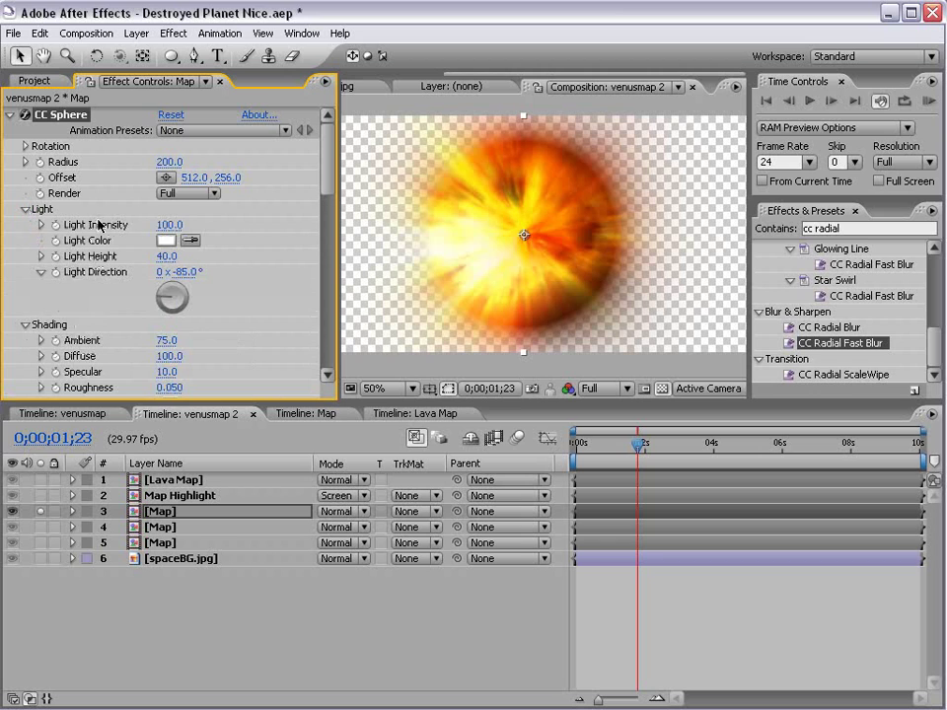
pyautogui.moveTo(168, 225); pyautogui.dragTo(124, 226)
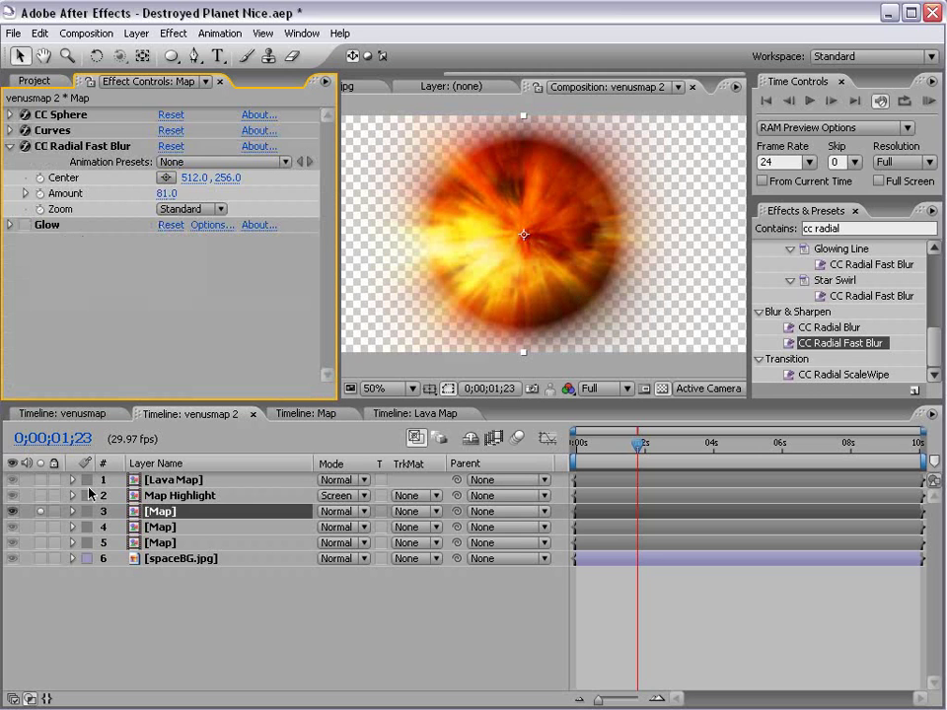
# Unsolo layer 3, hide the orange planet, and set layer 4's blend mode to Add.
pyautogui.click(40, 511)
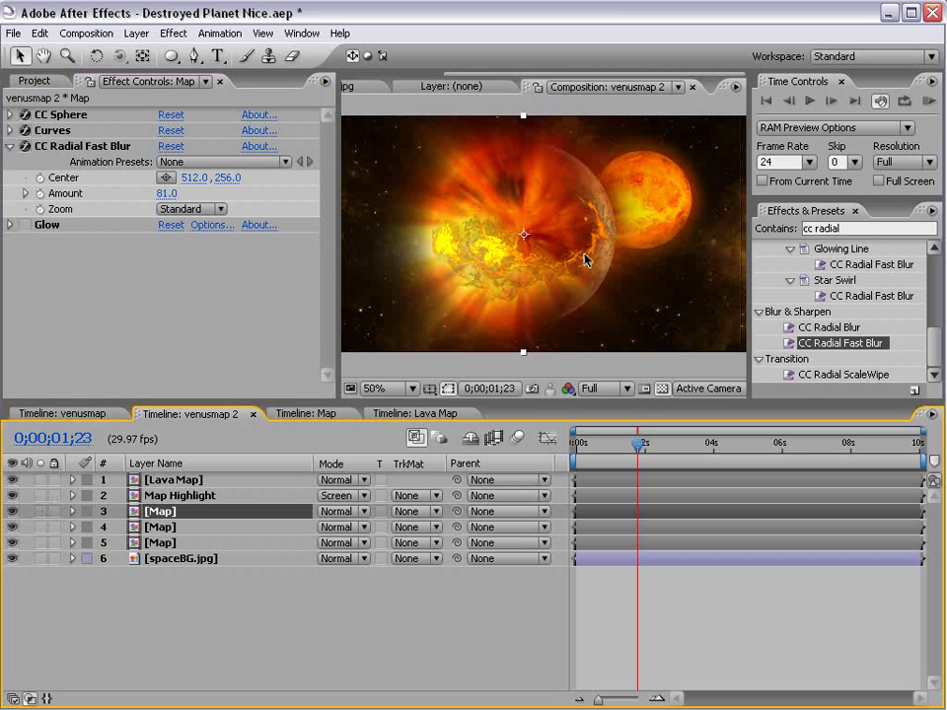
pyautogui.click(162, 527)
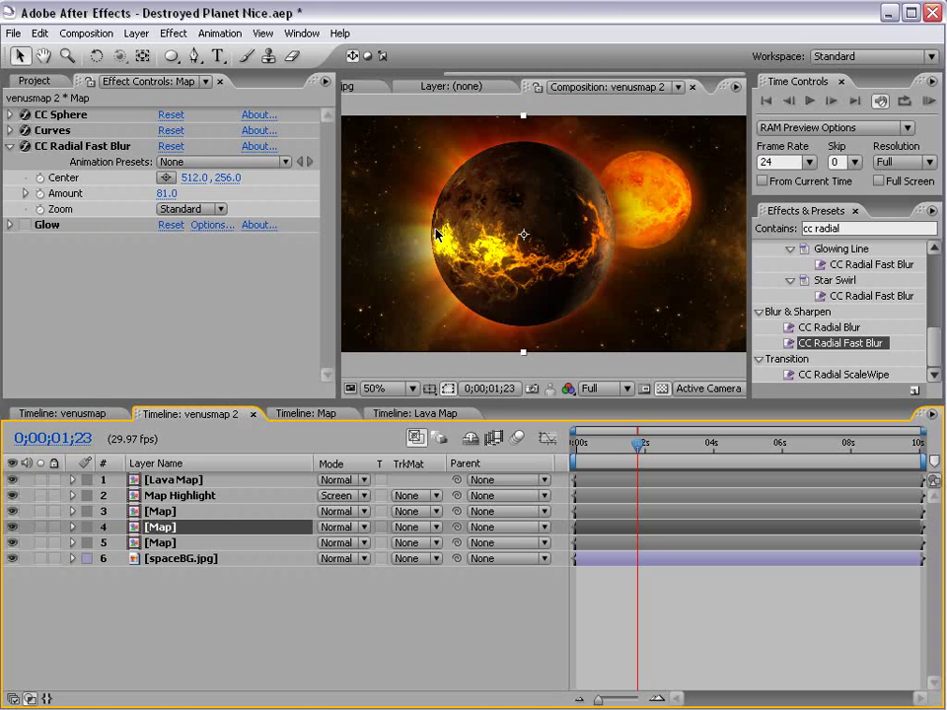
pyautogui.press('`')
pyautogui.press('`')
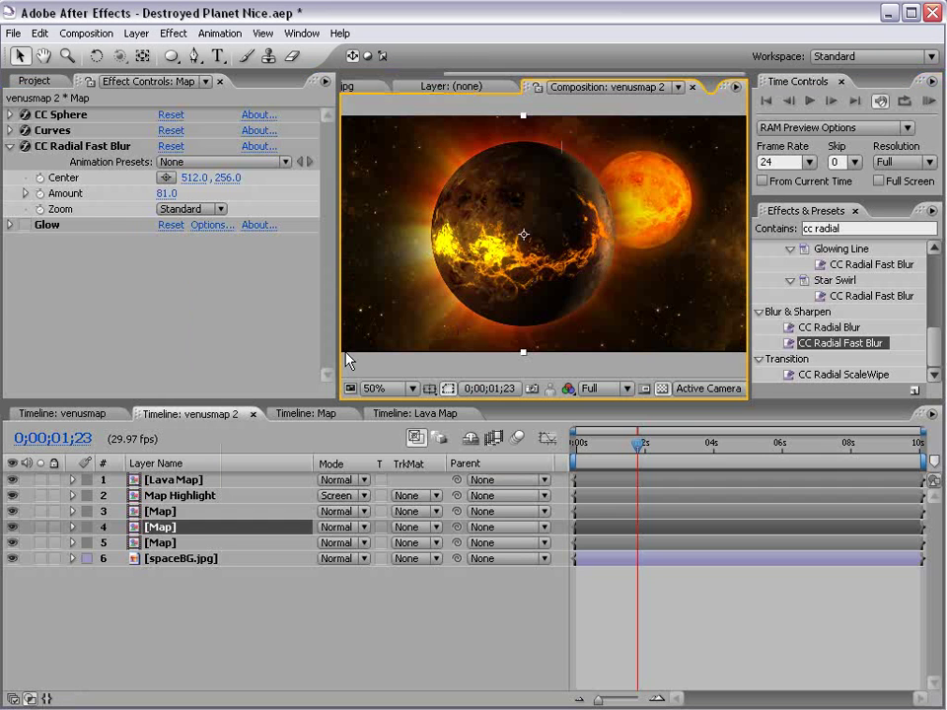
pyautogui.click(12, 542)
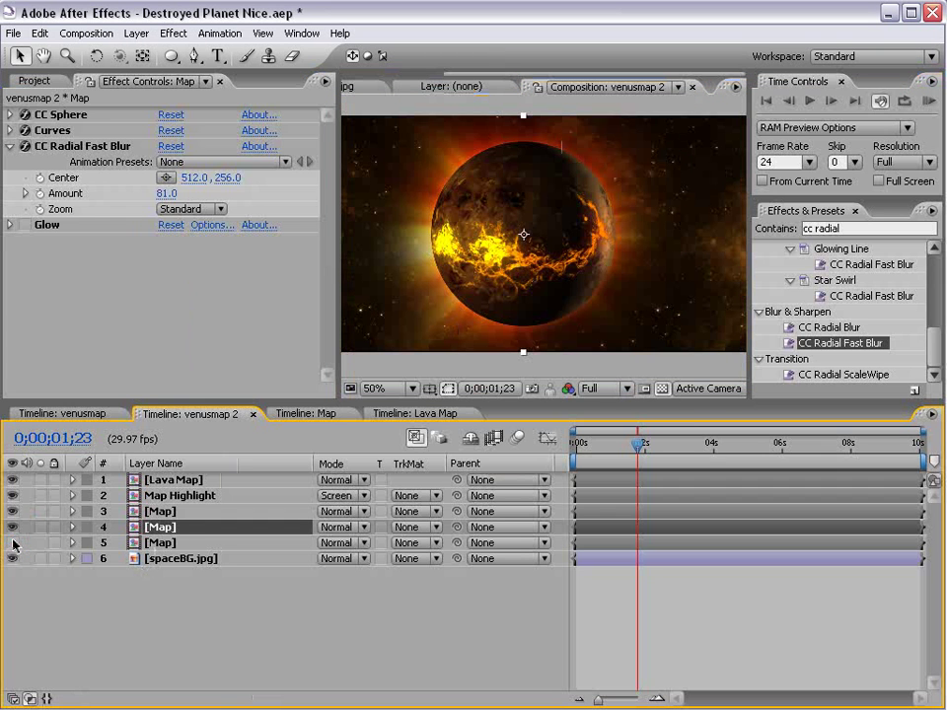
pyautogui.press('`')
pyautogui.press('`')
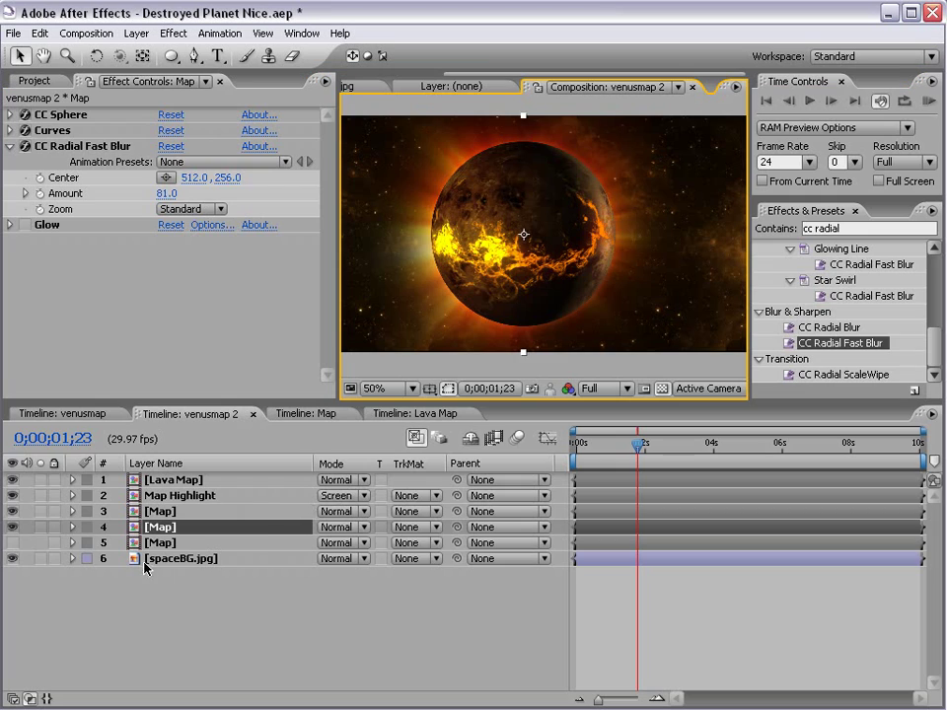
pyautogui.click(337, 526)
pyautogui.click(357, 673)
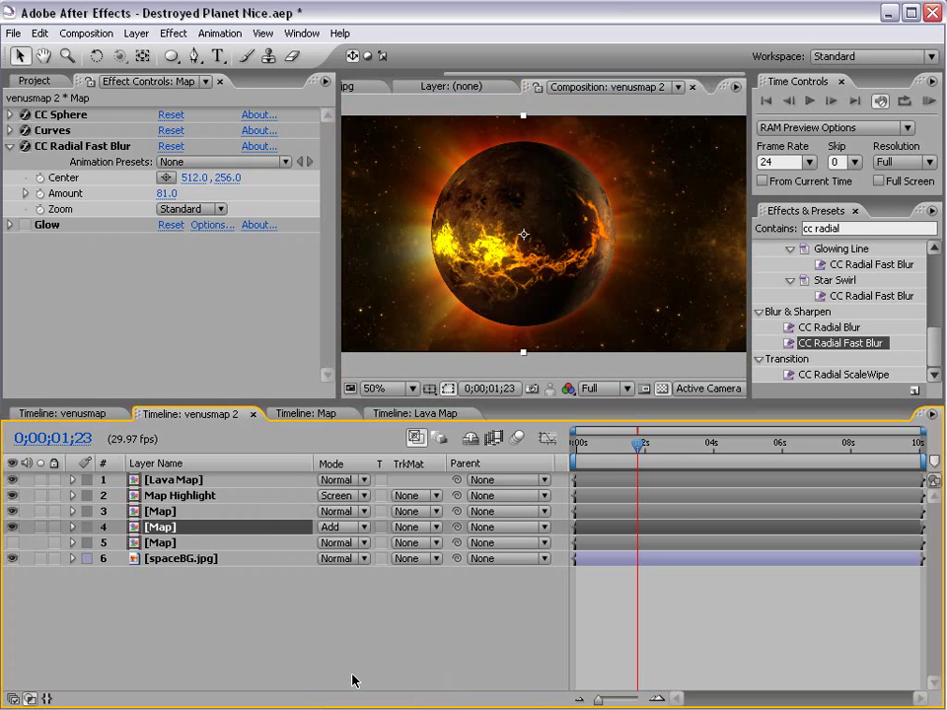
# Lower the CC Radial Fast Blur Amount from 81 to 52.
pyautogui.press('`')
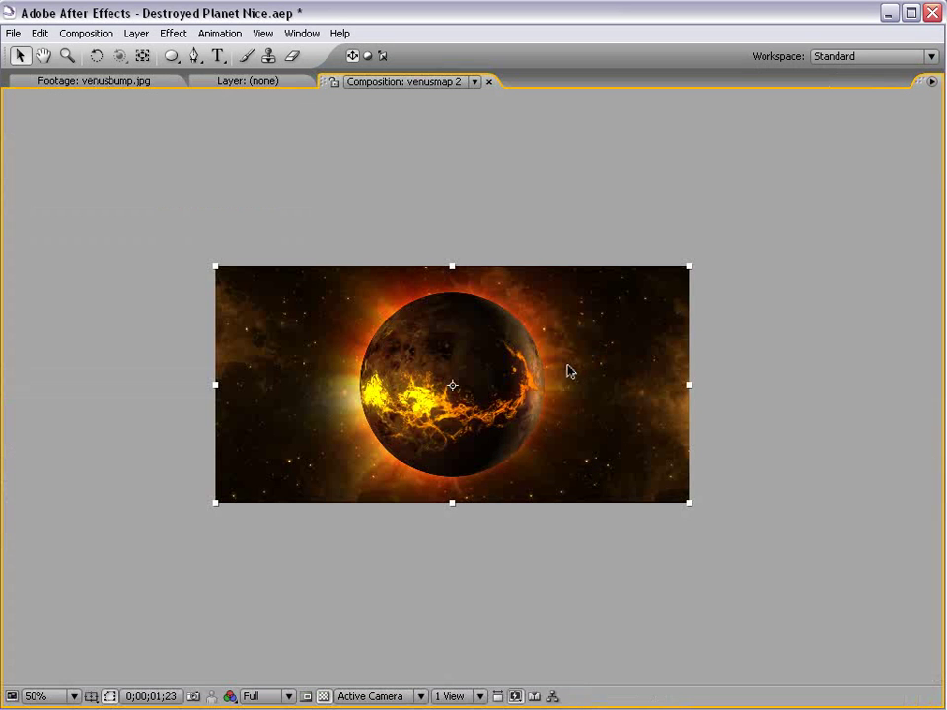
pyautogui.press('`')
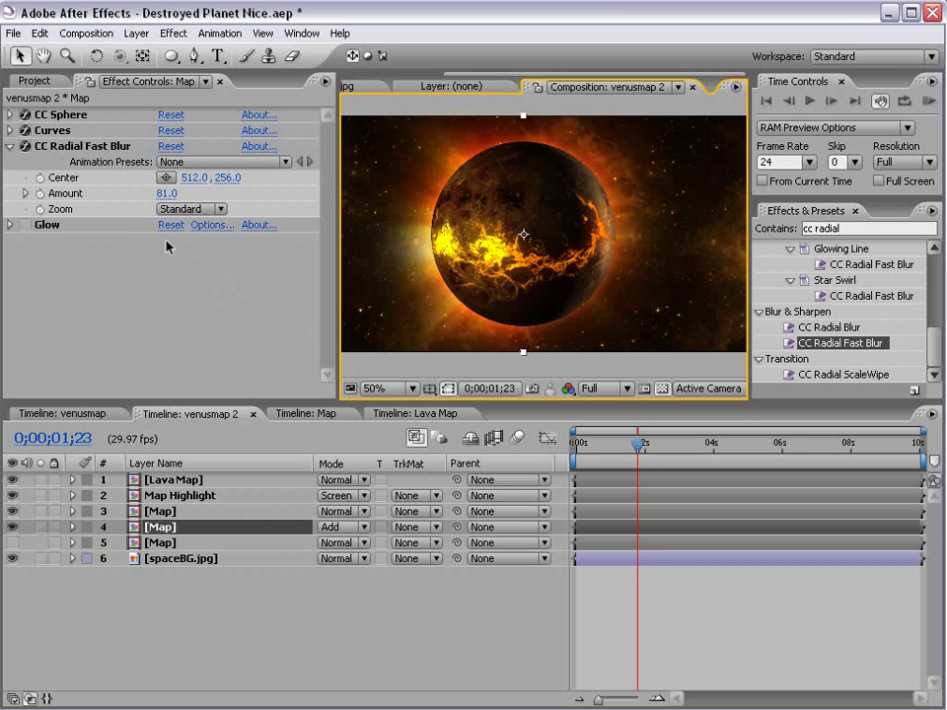
pyautogui.moveTo(163, 194); pyautogui.dragTo(140, 198)
pyautogui.click(678, 627)
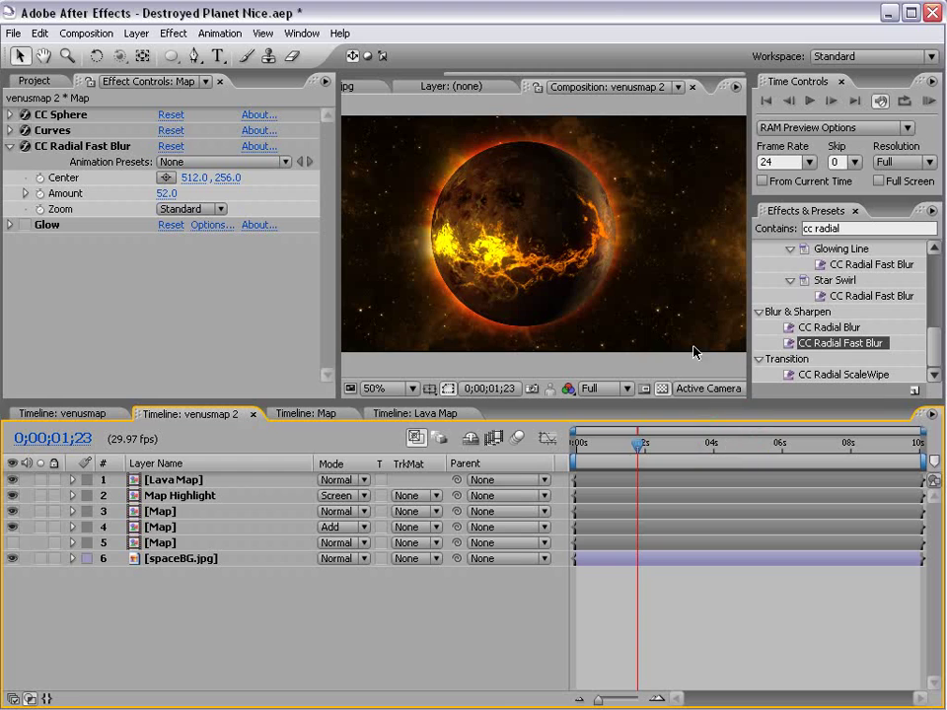
pyautogui.press('`')
pyautogui.press('`')
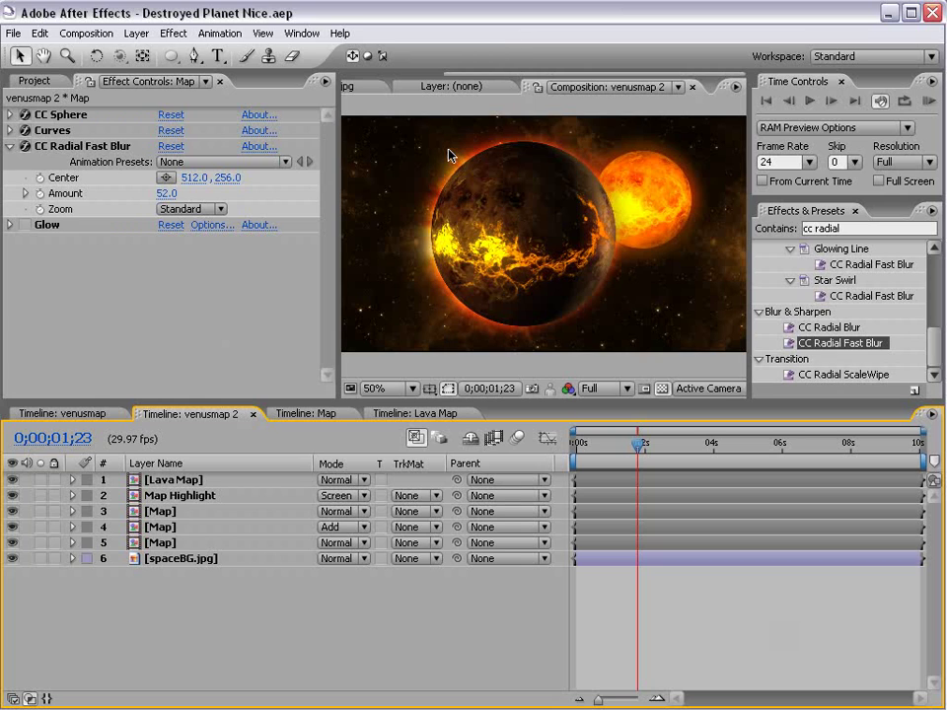
# Hide layers 4–6 so only the cracked planet remains on transparency.
pyautogui.moveTo(14, 543); pyautogui.dragTo(13, 559)
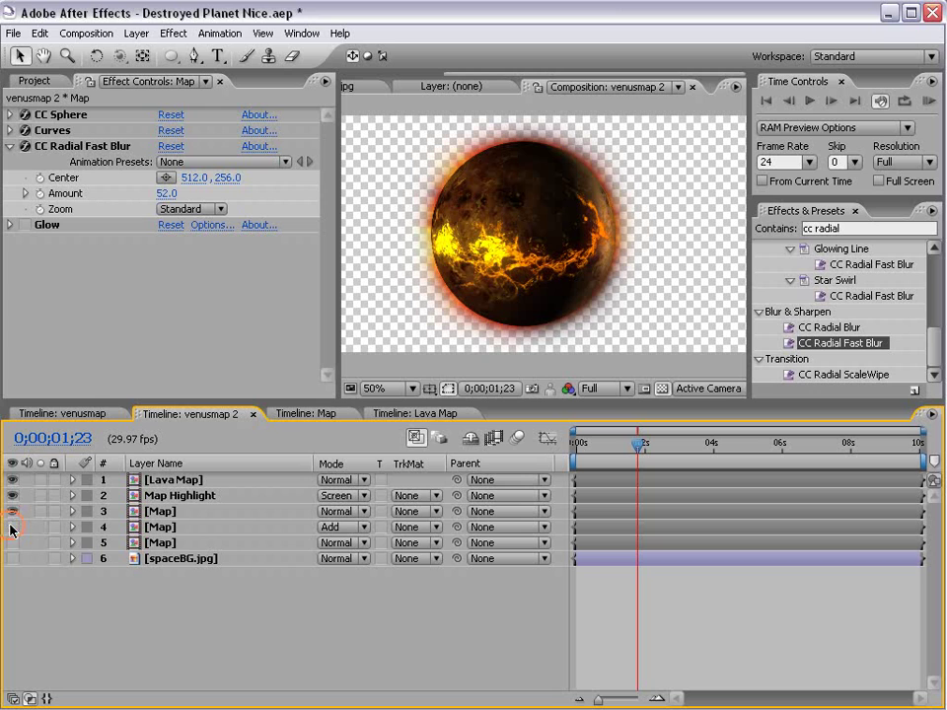
pyautogui.click(13, 526)
pyautogui.press('`')
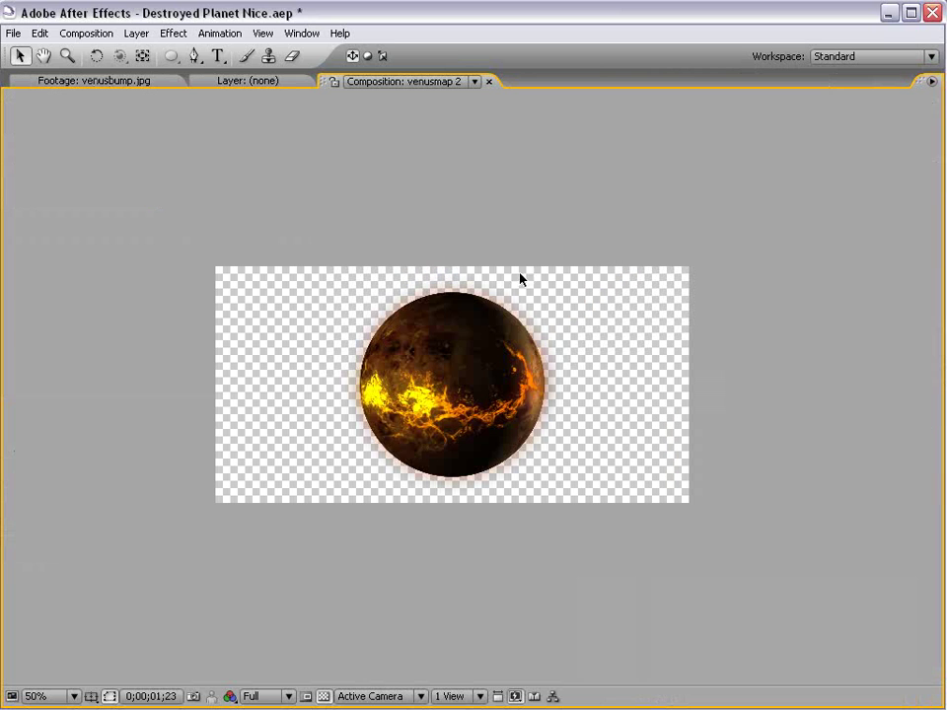
pyautogui.scroll(1, 471, 332)
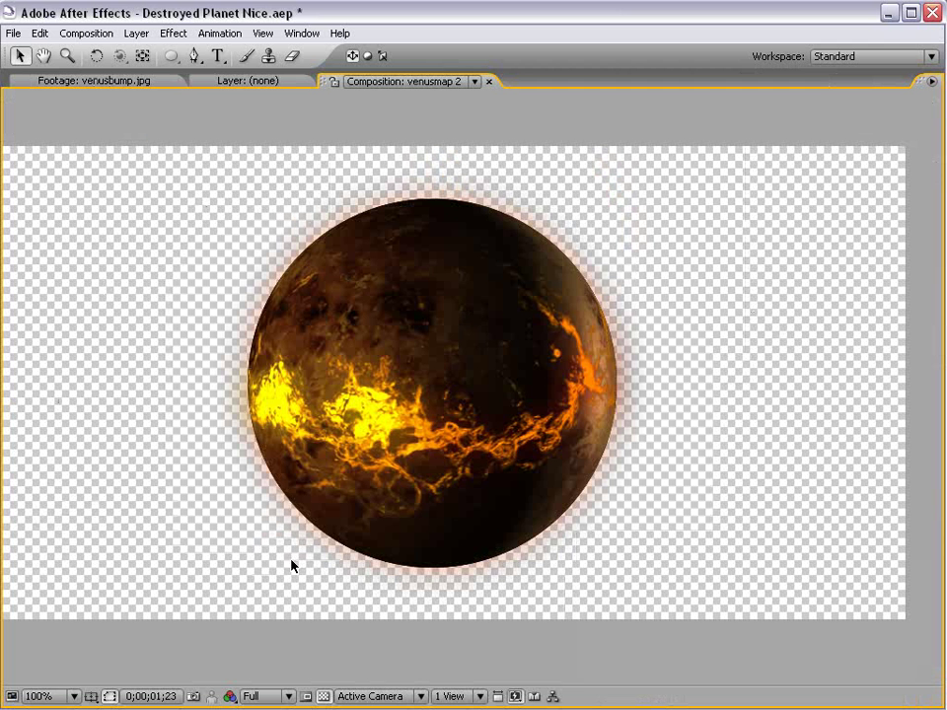
pyautogui.press('`')
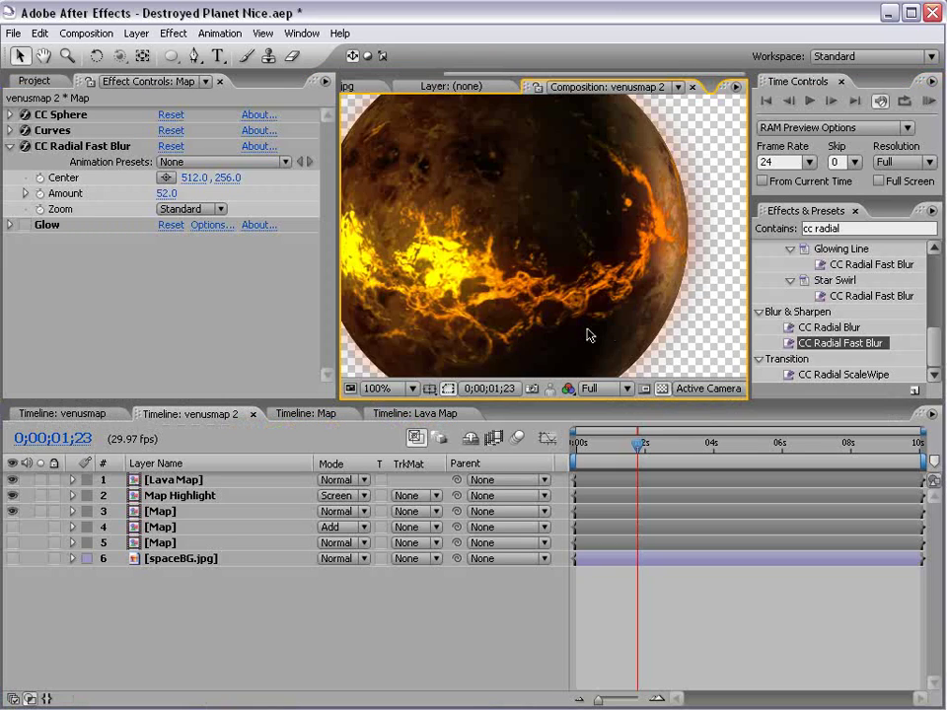
pyautogui.scroll(-1, 585, 334)
# Add venusmap 2 to the Render Queue and open its Output Module settings.
pyautogui.click(86, 34)
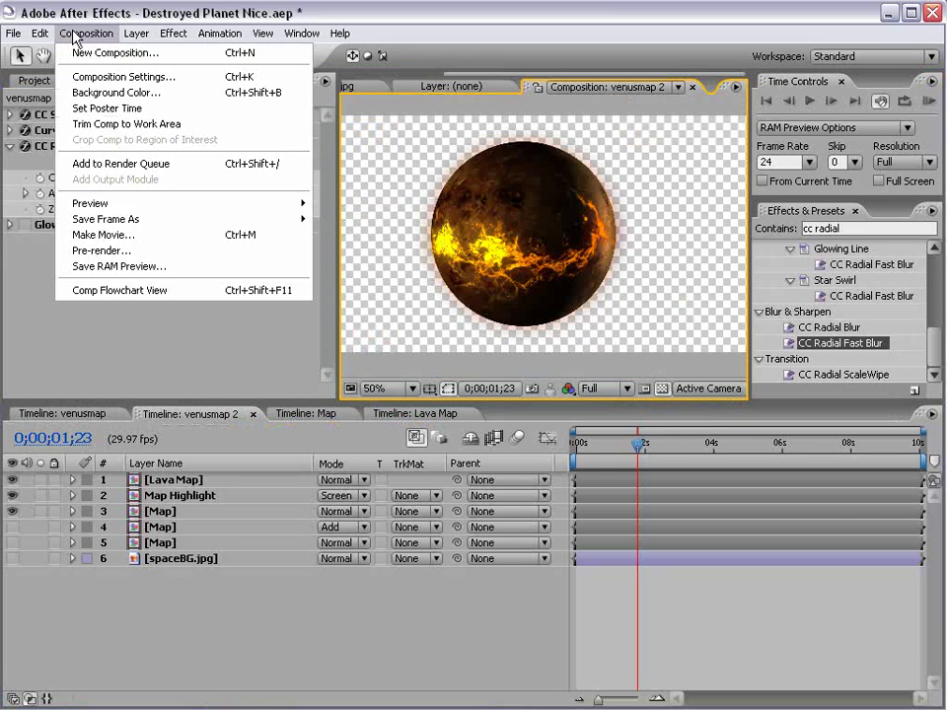
pyautogui.click(125, 163)
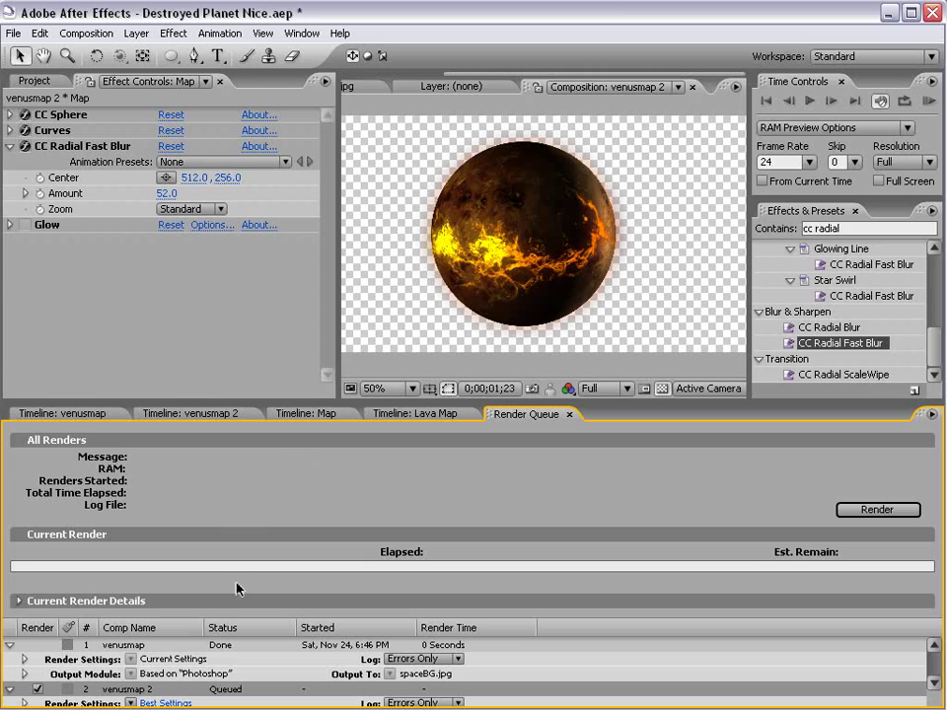
pyautogui.press('`')
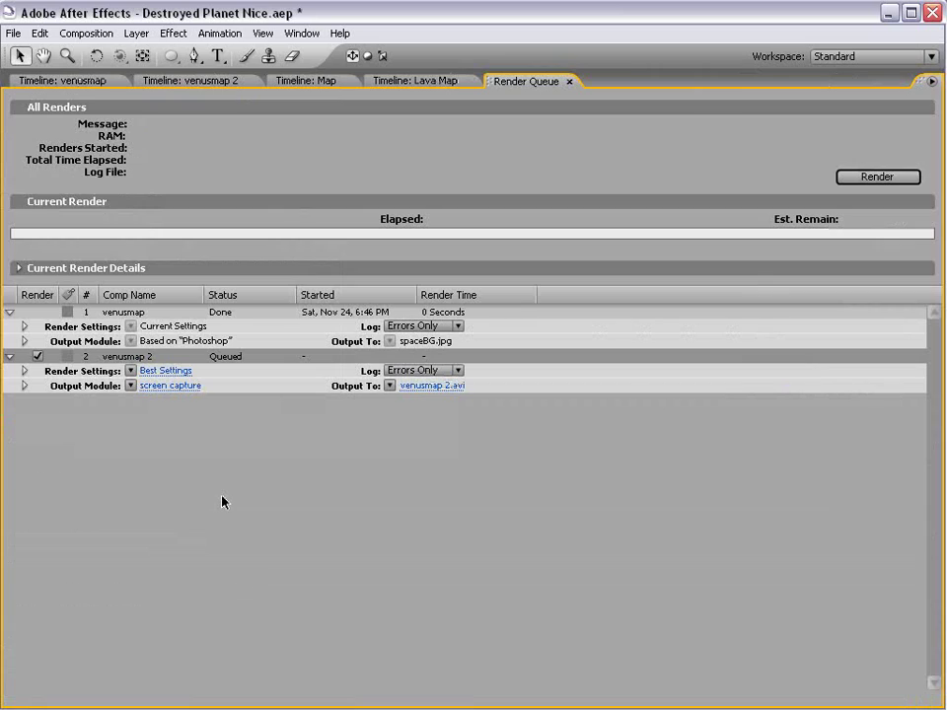
pyautogui.click(172, 388)
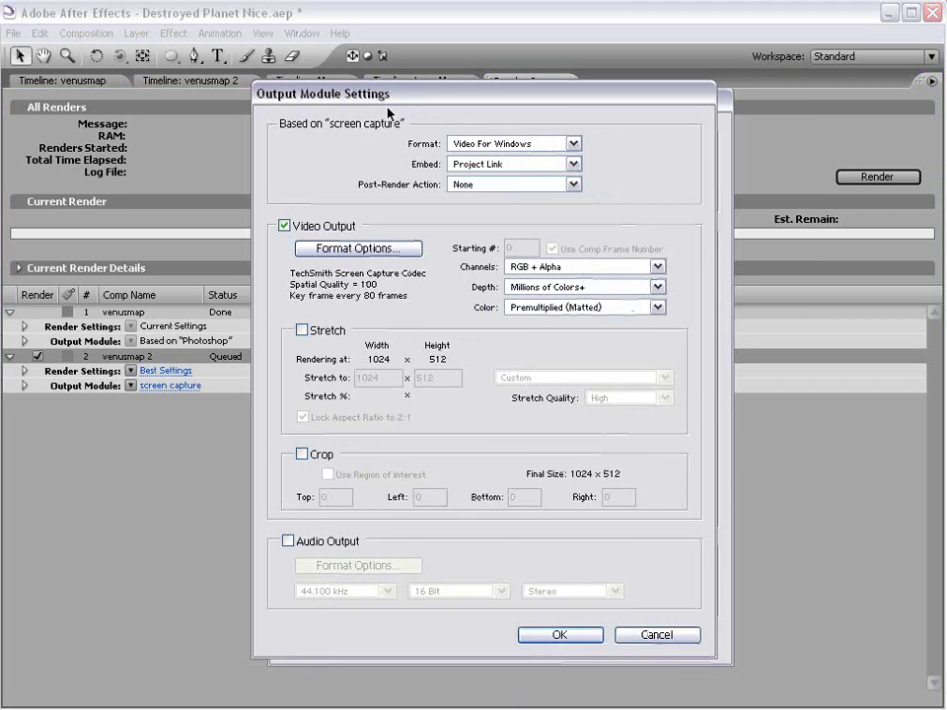
pyautogui.moveTo(355, 79); pyautogui.dragTo(270, 59)
# Output venusmap 2 as QuickTime Movie, Animation codec, Millions of Colors+, RGB + Alpha.
pyautogui.click(400, 112)
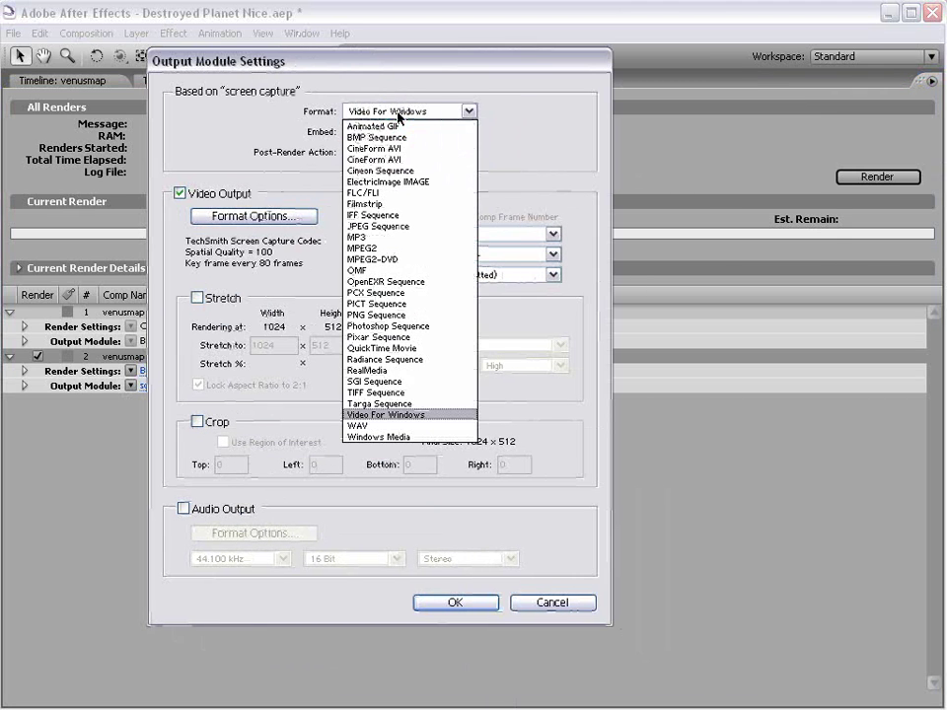
pyautogui.click(395, 348)
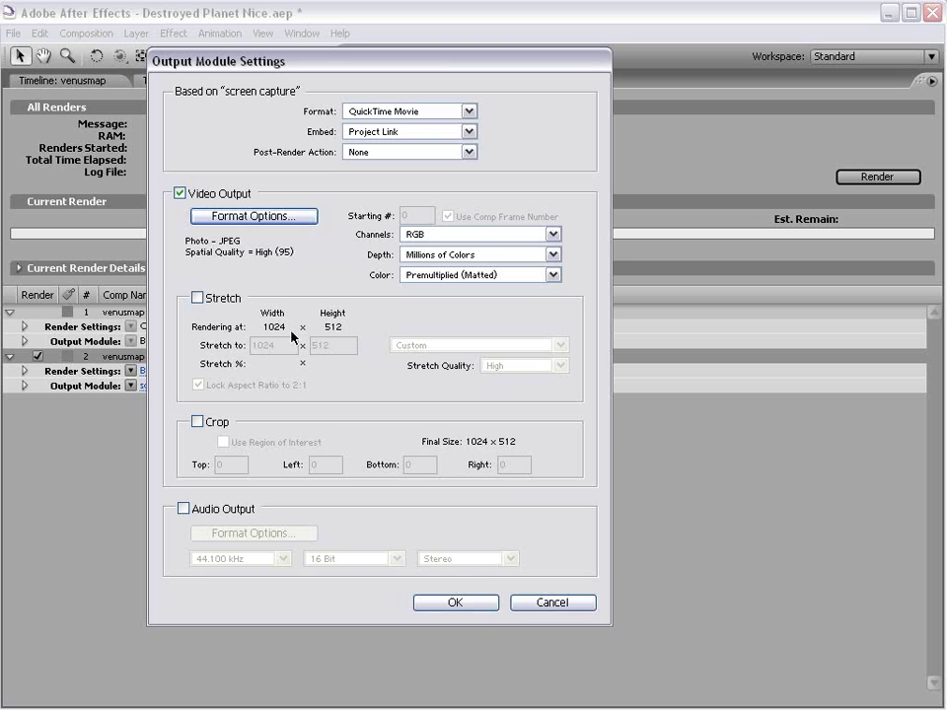
pyautogui.click(242, 216)
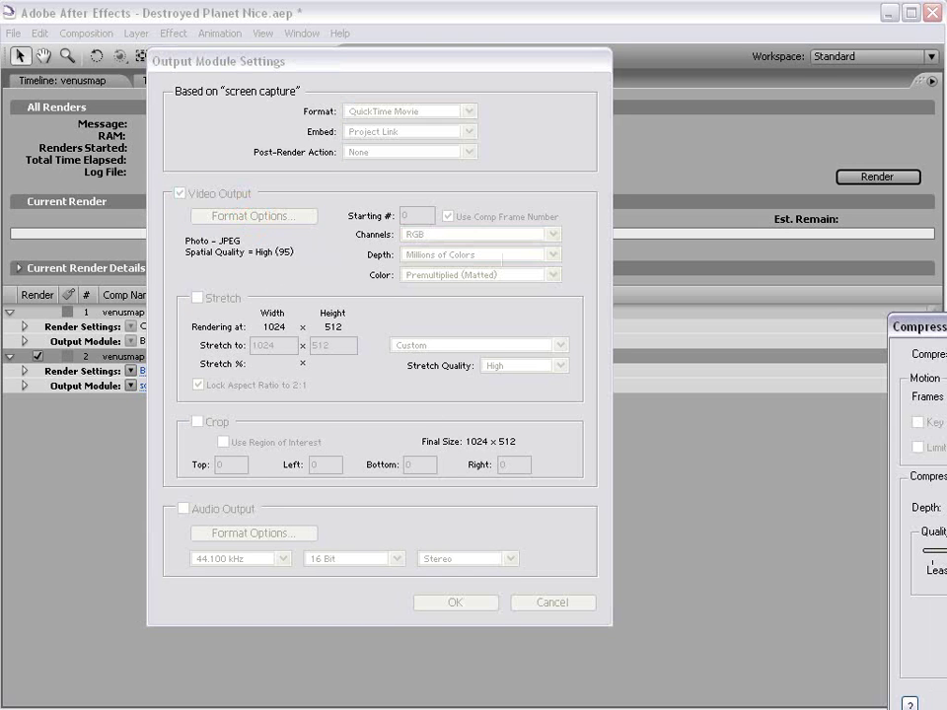
pyautogui.moveTo(927, 327); pyautogui.dragTo(579, 241)
pyautogui.click(452, 250)
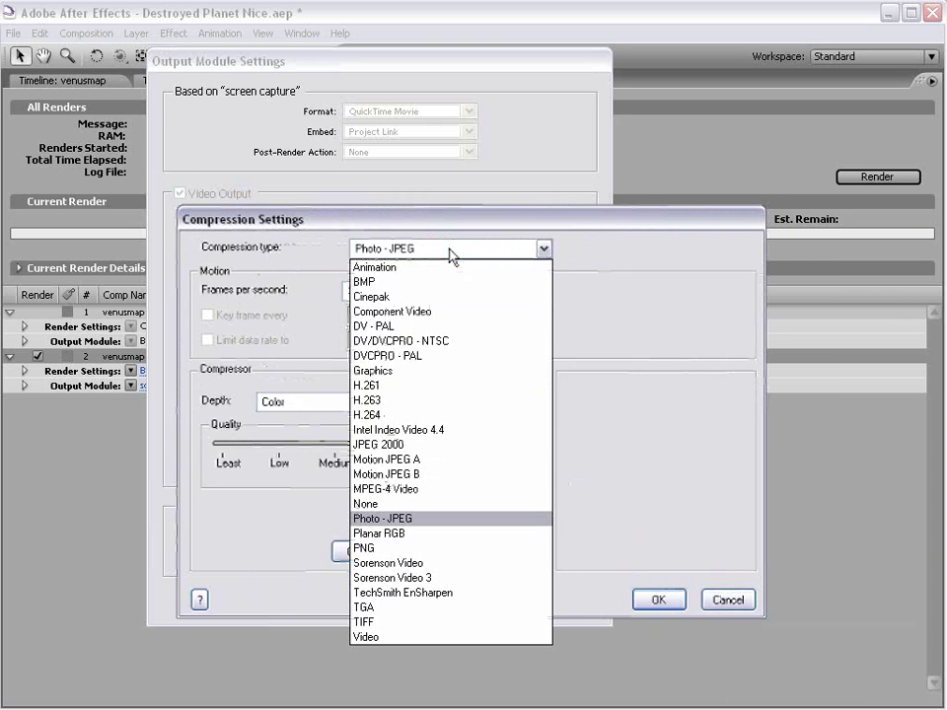
pyautogui.click(404, 267)
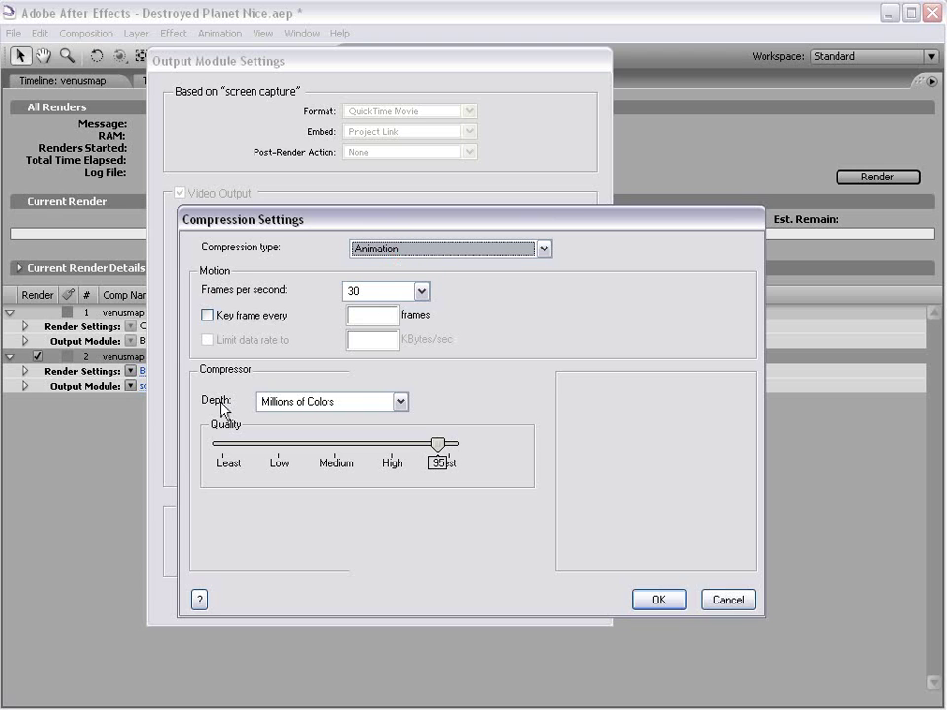
pyautogui.click(331, 403)
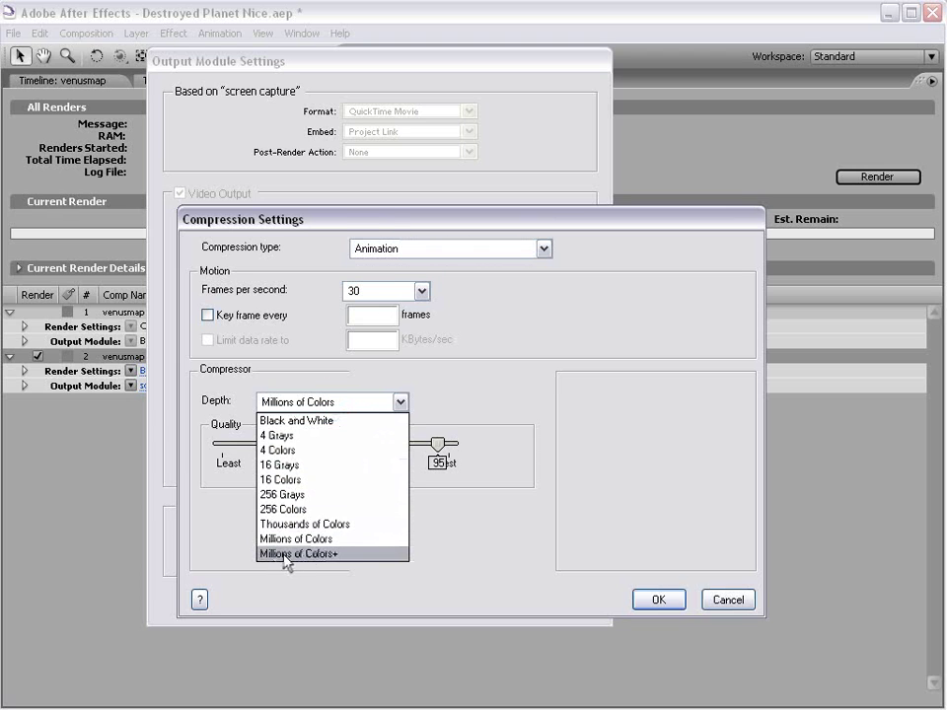
pyautogui.click(336, 555)
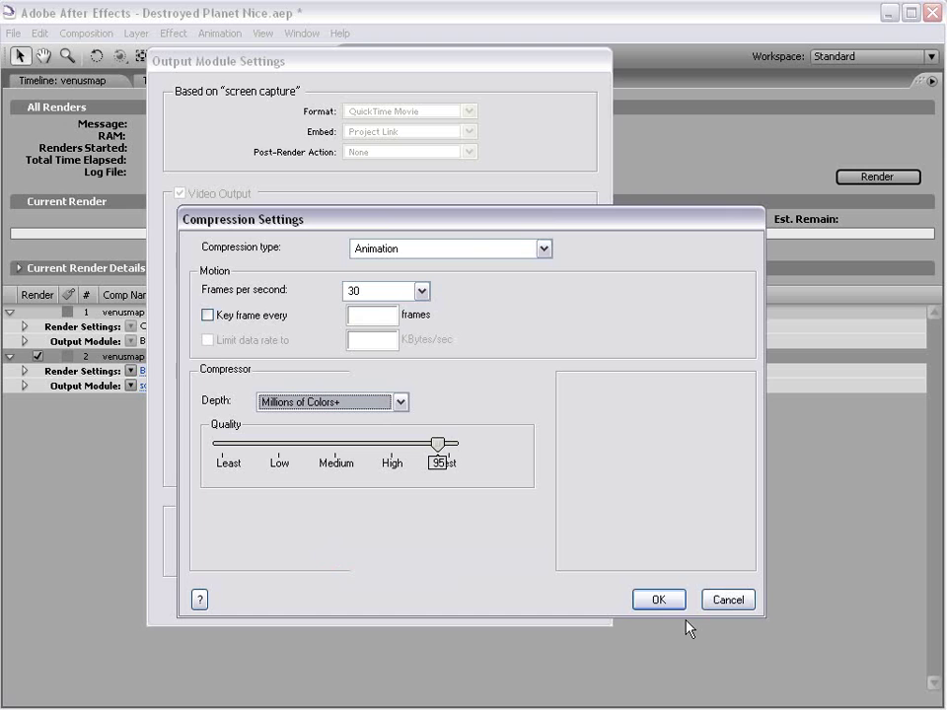
pyautogui.click(656, 599)
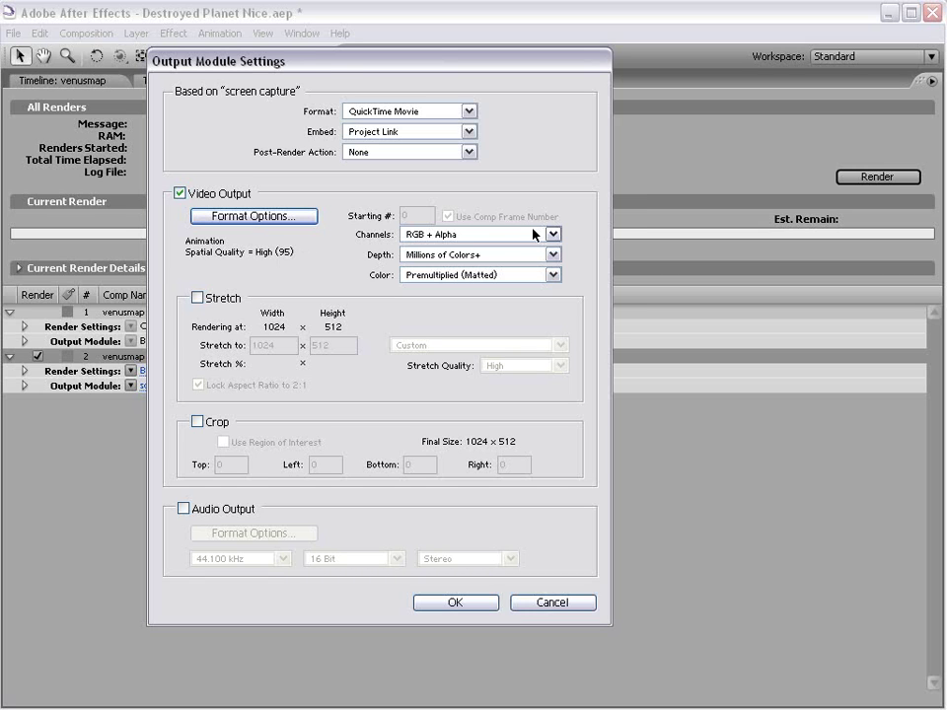
pyautogui.moveTo(315, 57); pyautogui.dragTo(334, 90)
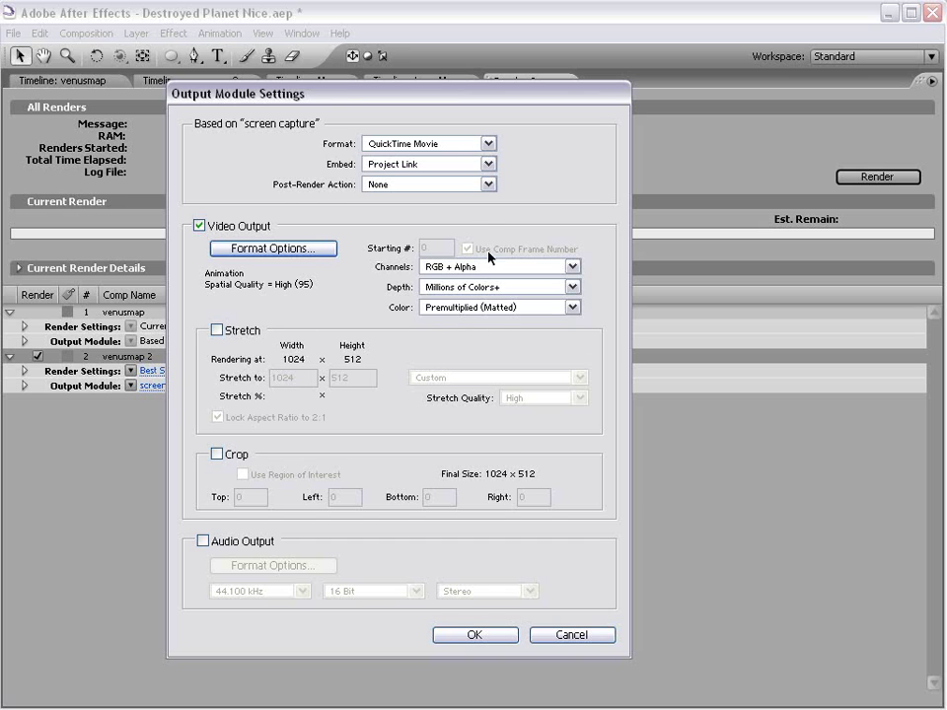
pyautogui.click(461, 636)
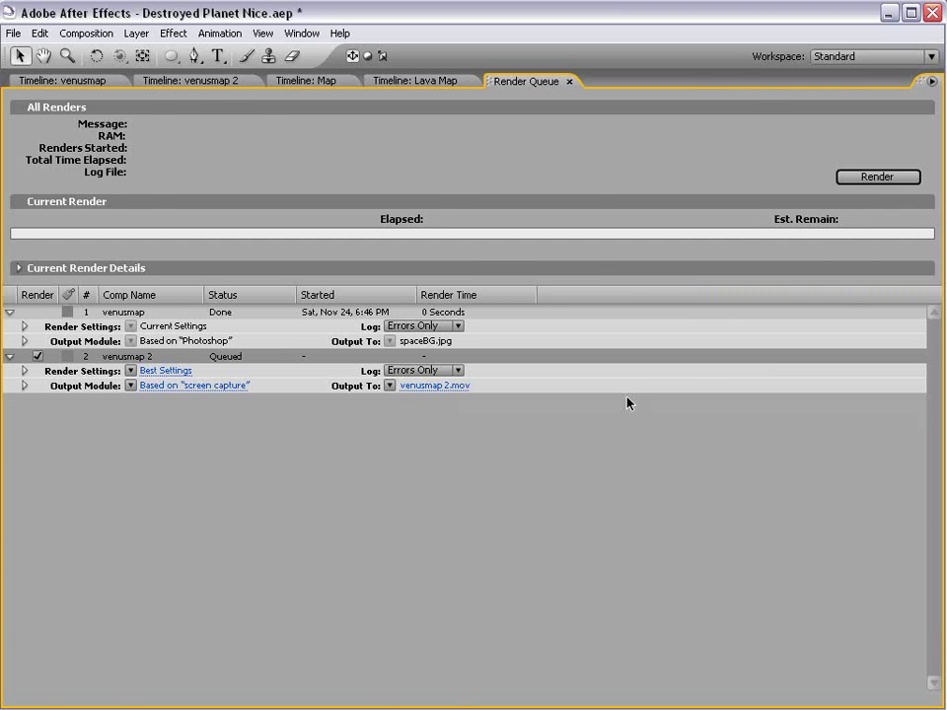
# Restore the panel layout and switch back to the venusmap composition timeline.
pyautogui.press('`')
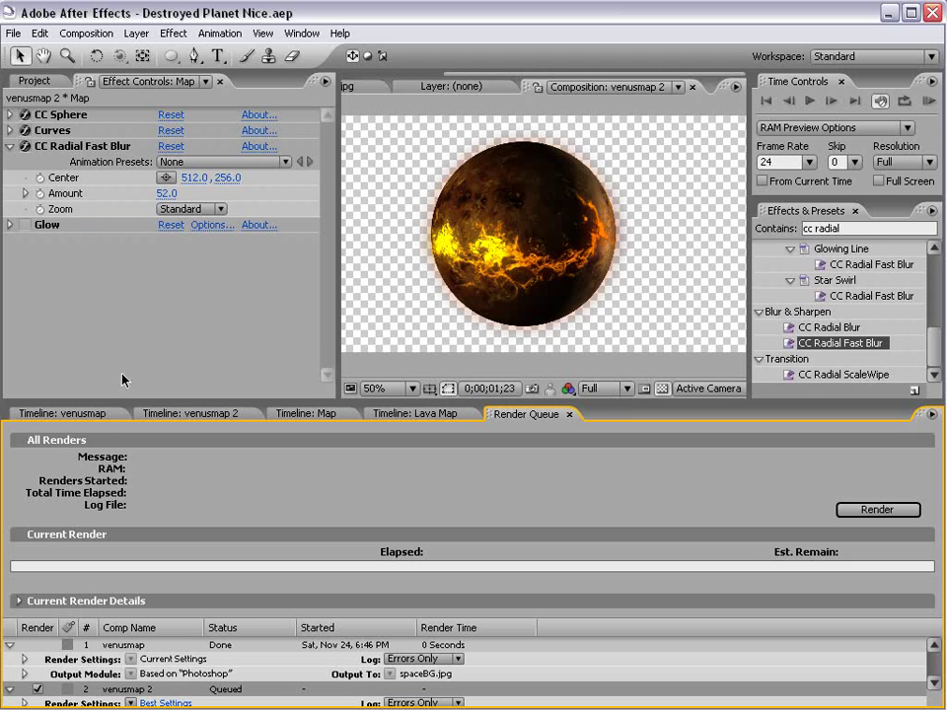
pyautogui.click(187, 414)
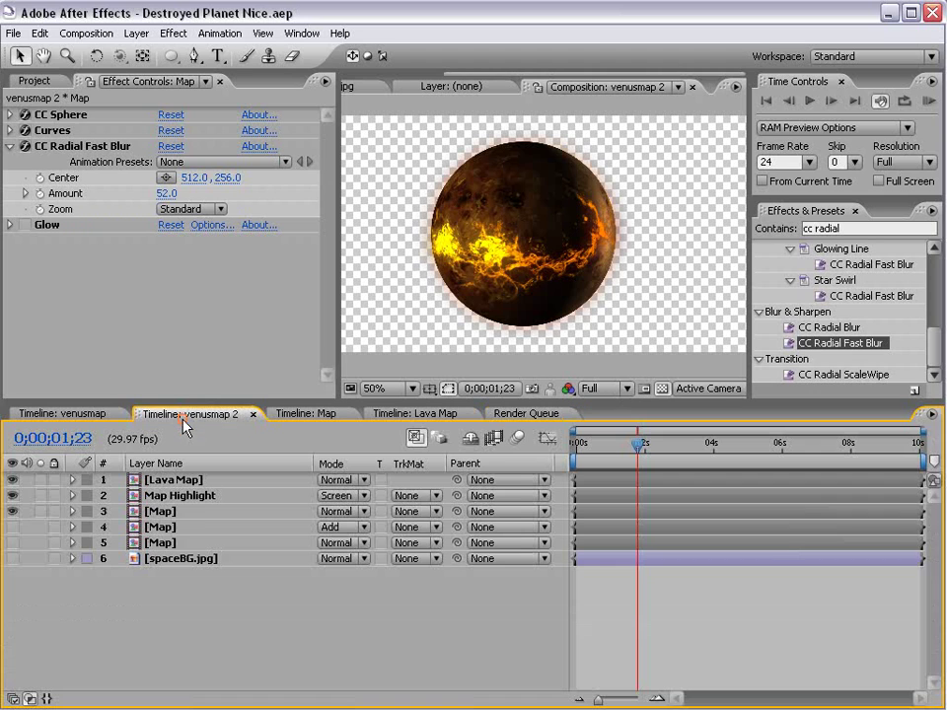
pyautogui.click(61, 417)
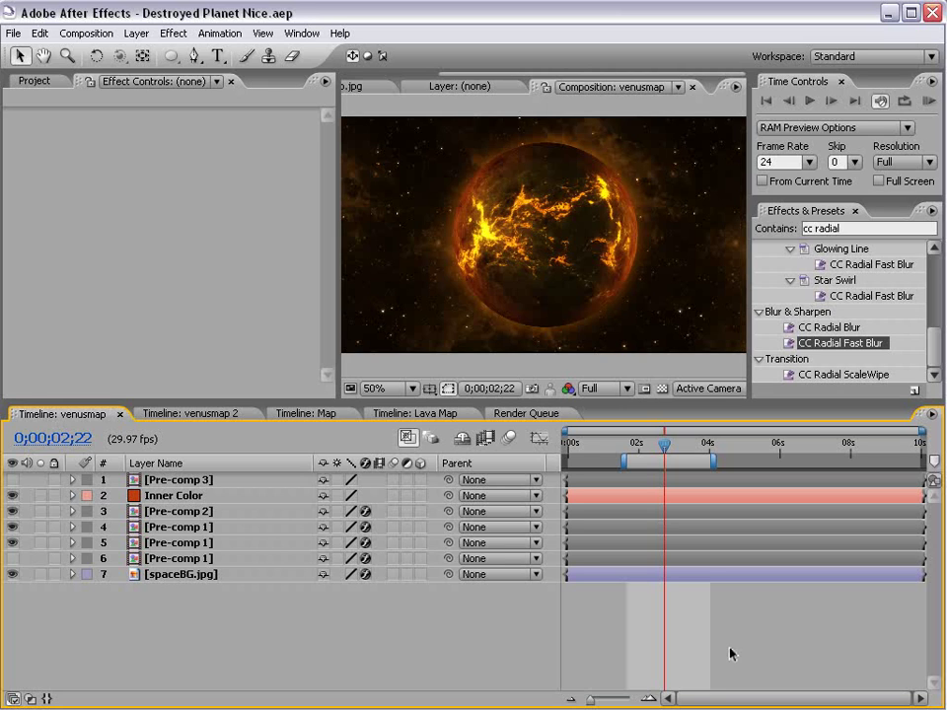